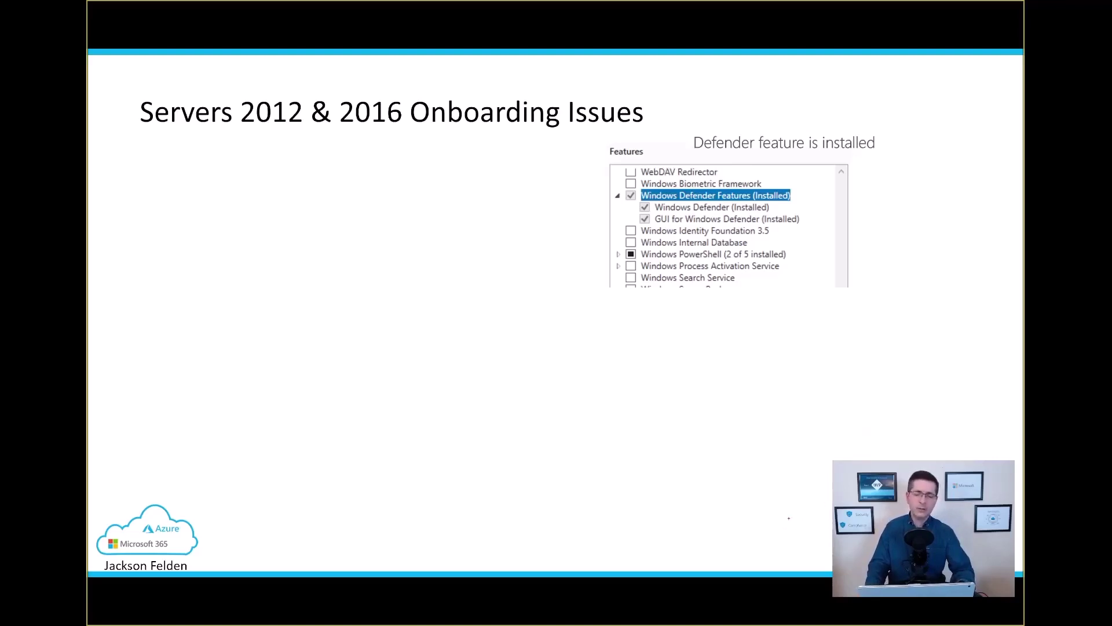
click(596, 438)
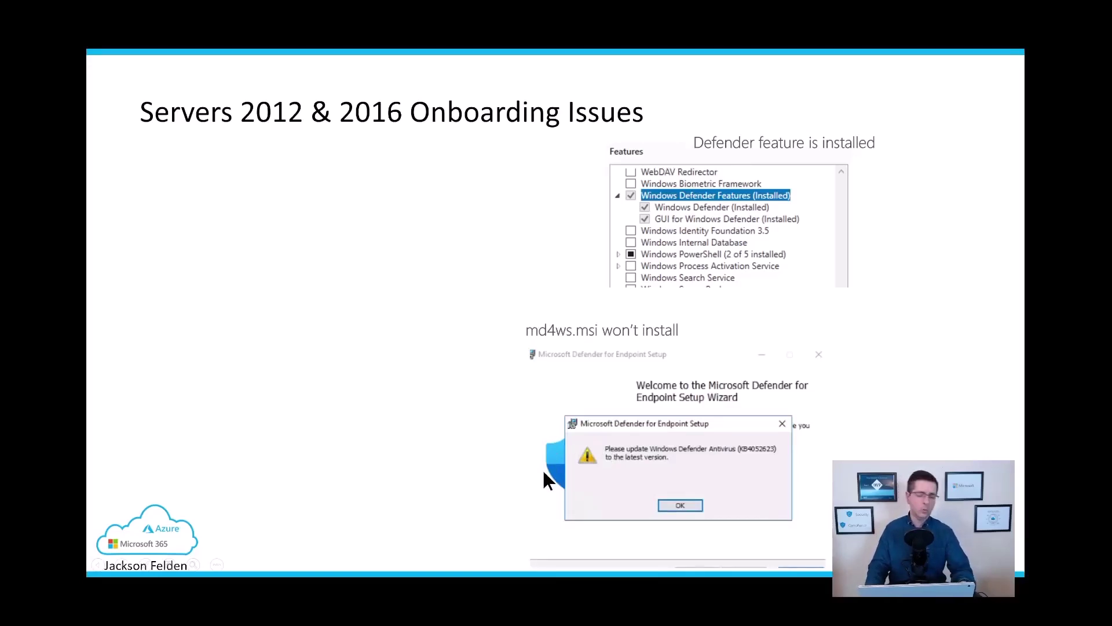
click(586, 478)
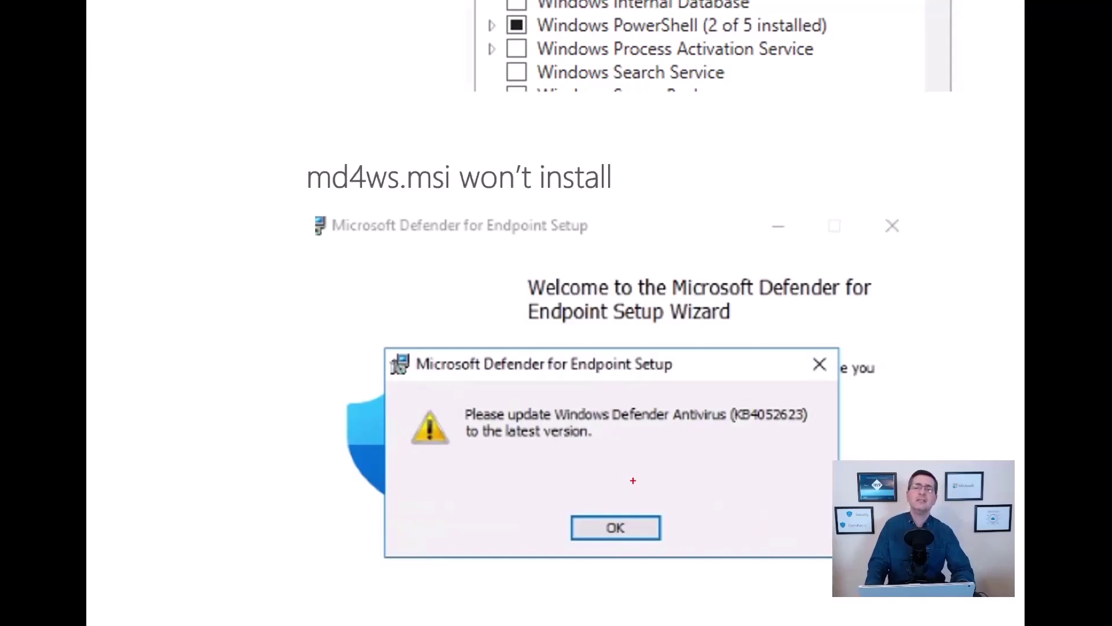
click(632, 481)
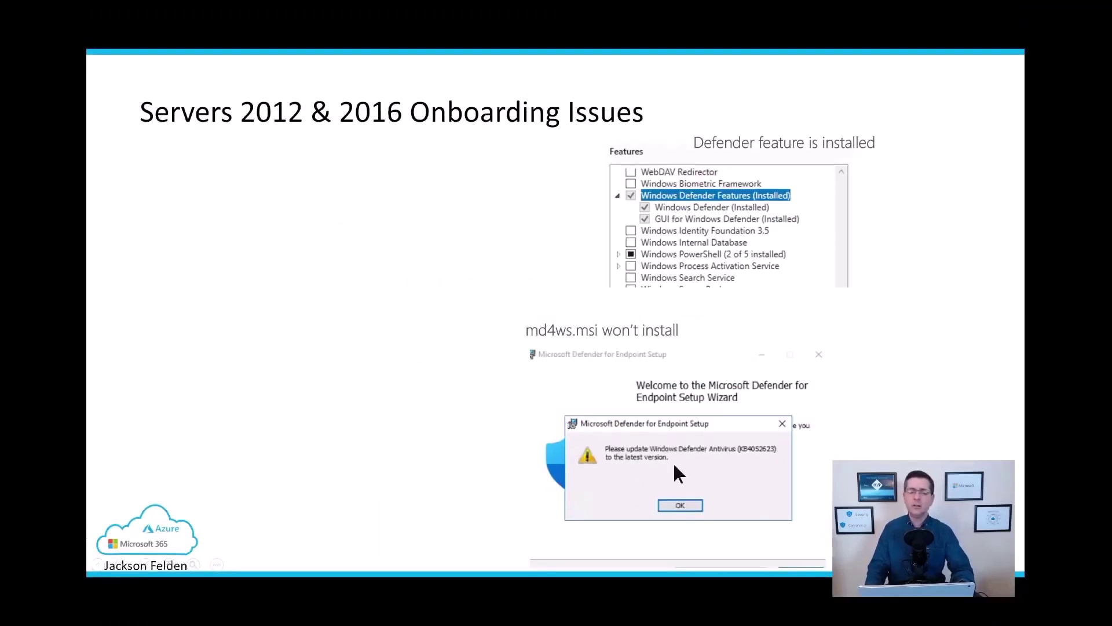
click(519, 429)
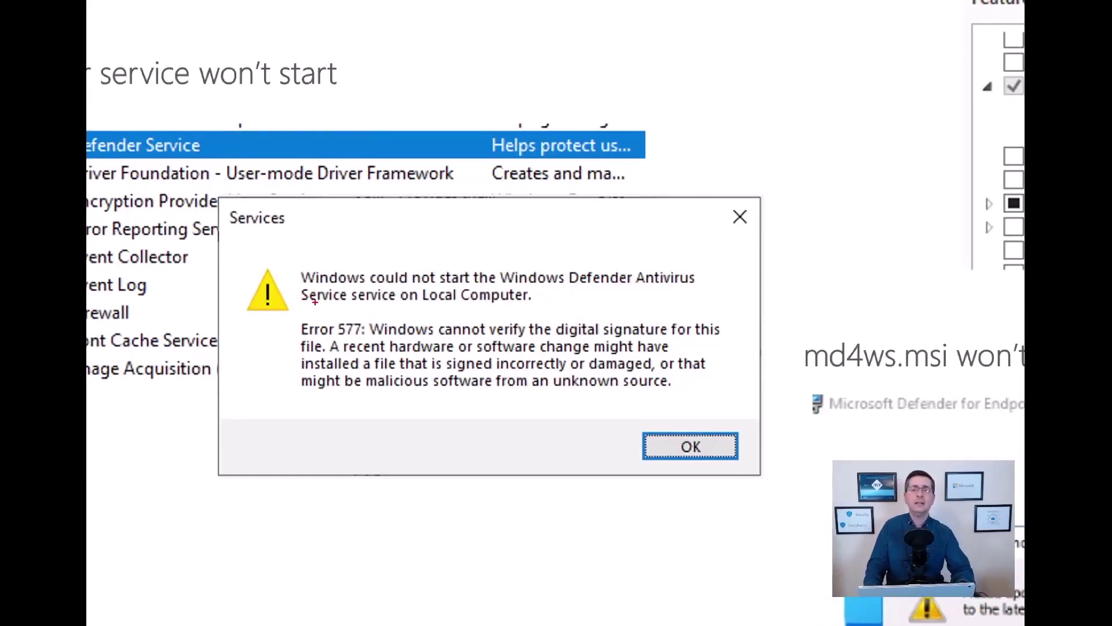
drag(388, 346, 538, 350)
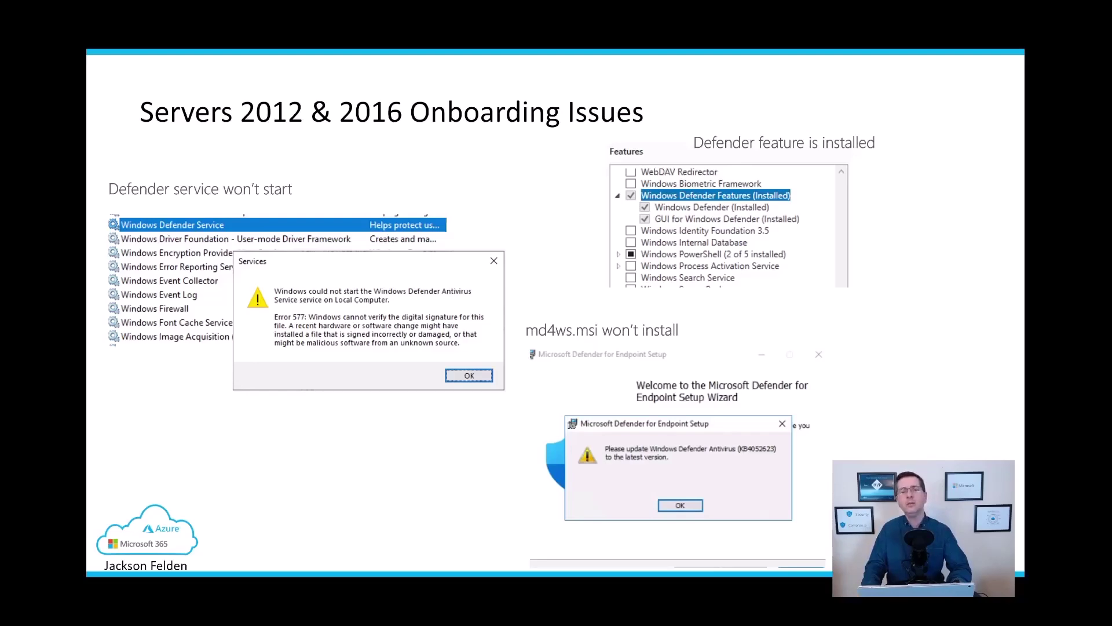
key(Escape)
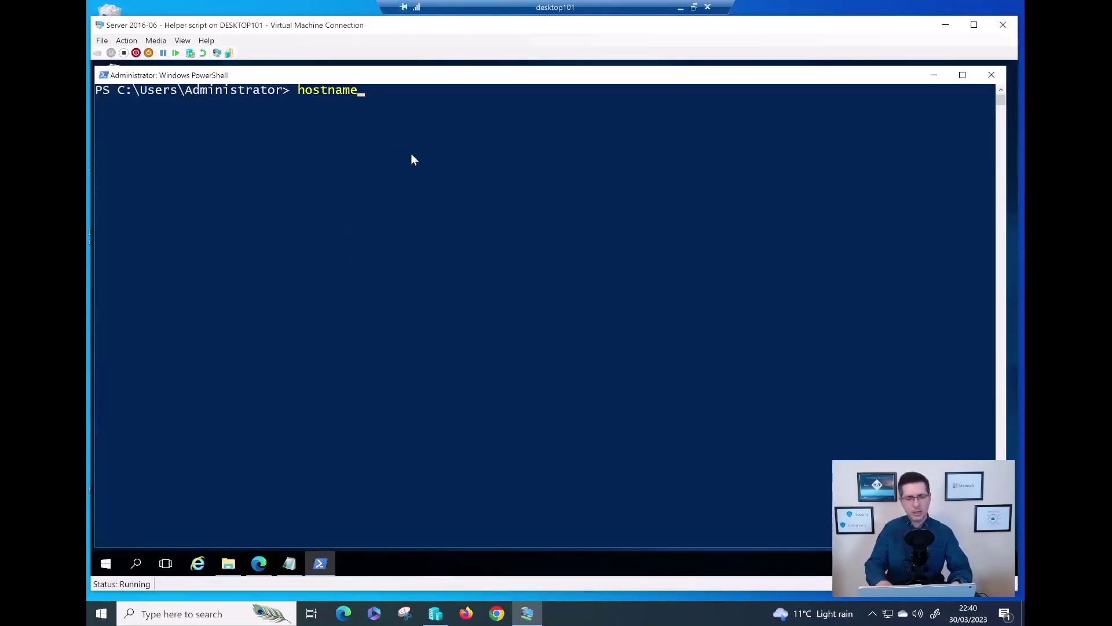
Step: Run the hostname command in PowerShell on the virtual machine to check the server's name
key(Return)
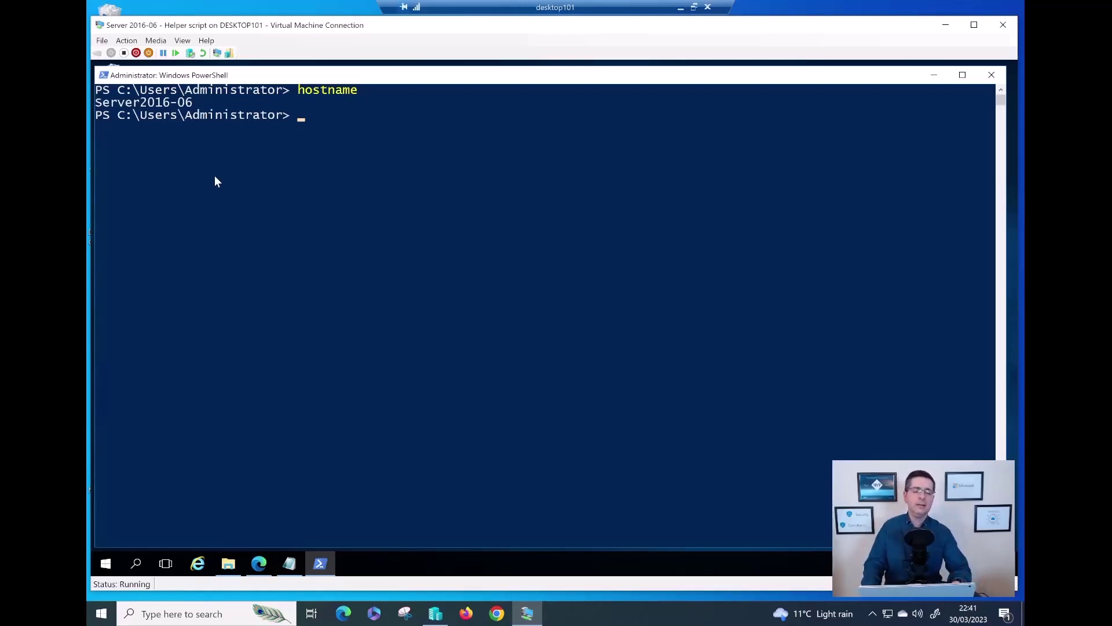
drag(102, 103, 179, 105)
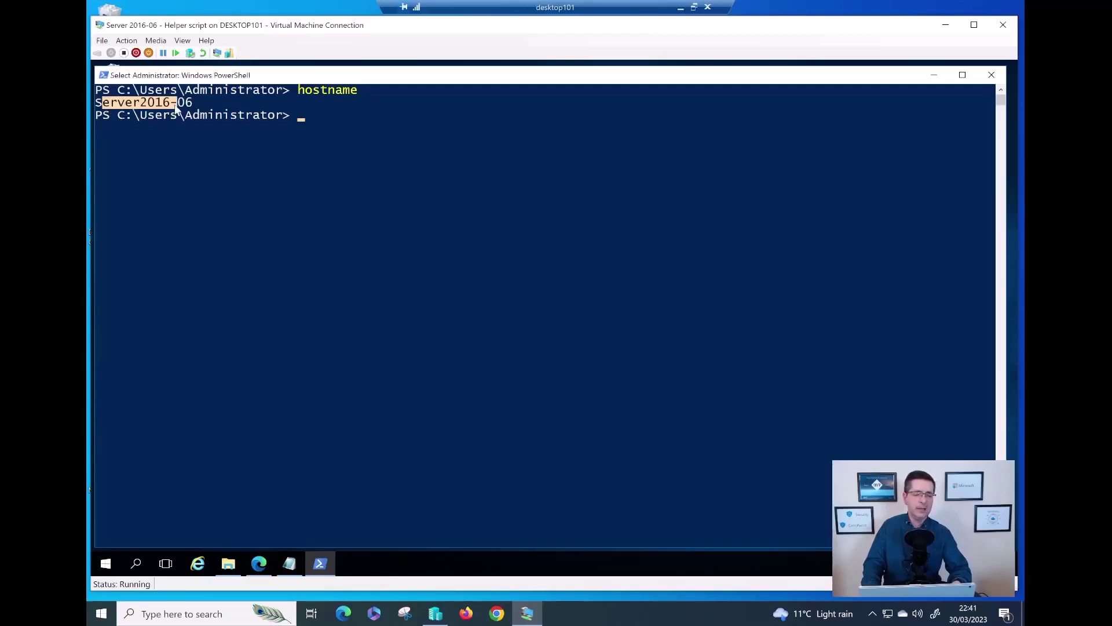
right_click(227, 159)
Step: Switch to Firefox to check the Microsoft 365 Defender device list for the server, and return to the virtual machine
click(681, 6)
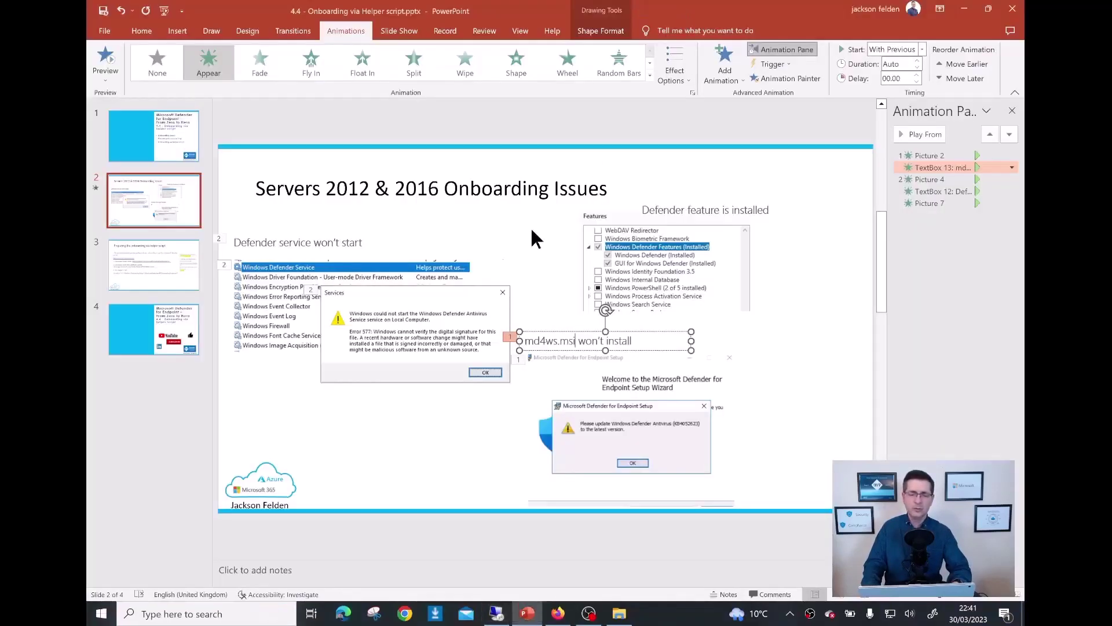
click(560, 614)
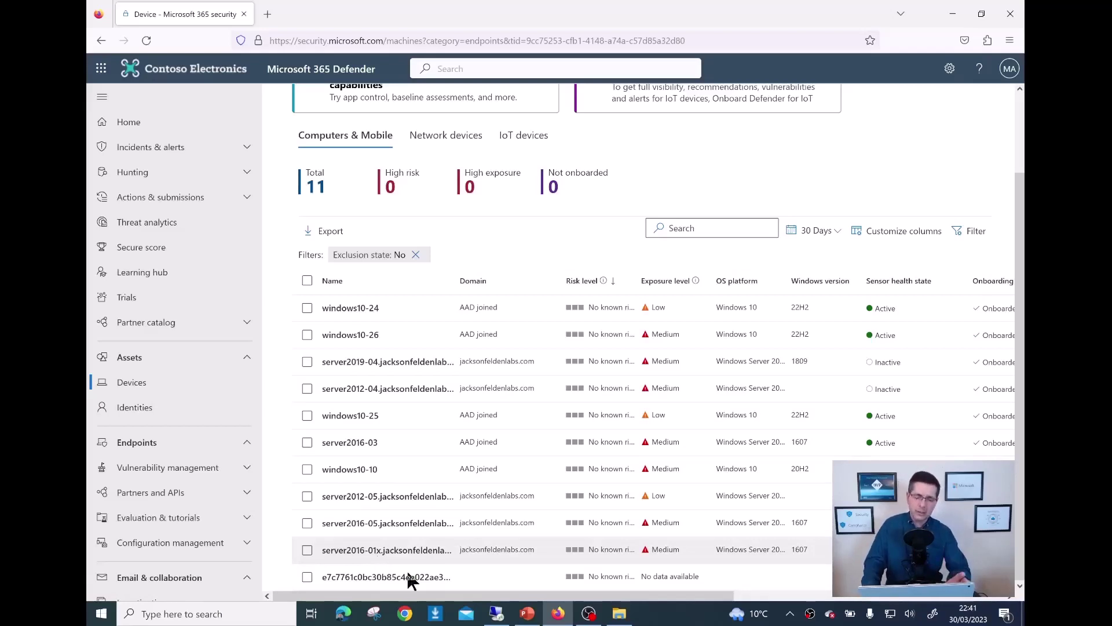
click(496, 613)
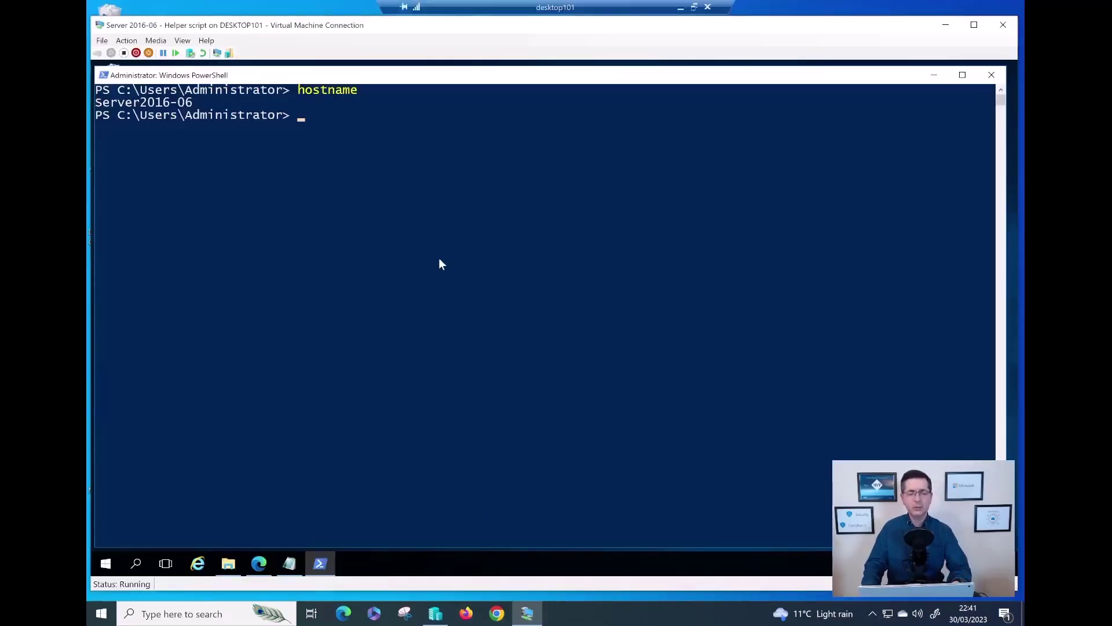
Step: Switch to Notepad and review the required downloads and the Install.ps1 helper script command for onboarding
click(289, 563)
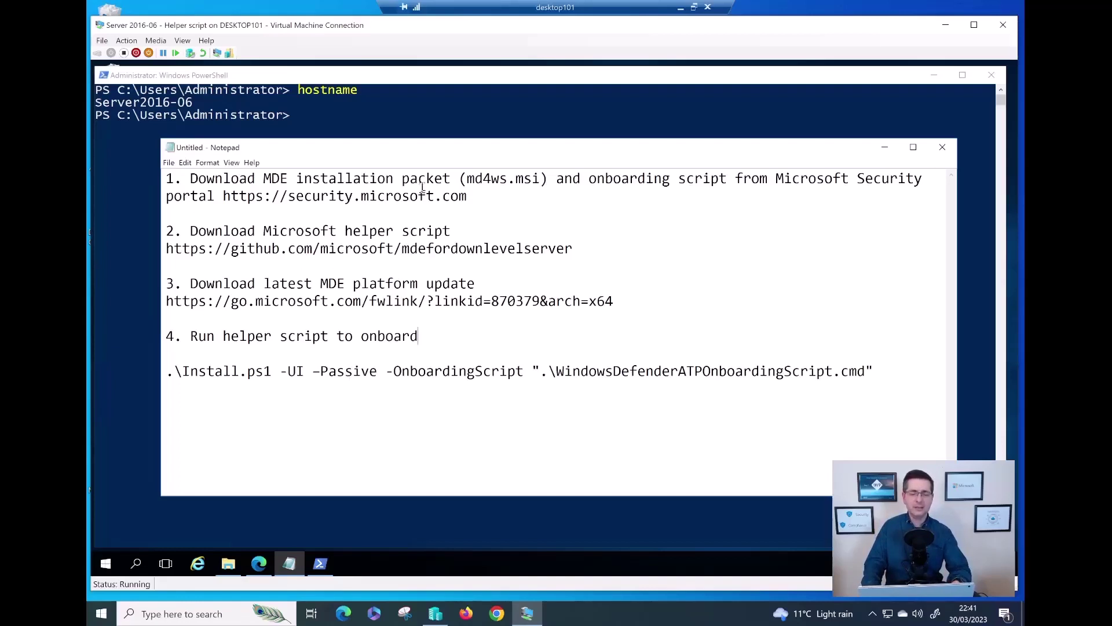
drag(468, 180, 540, 180)
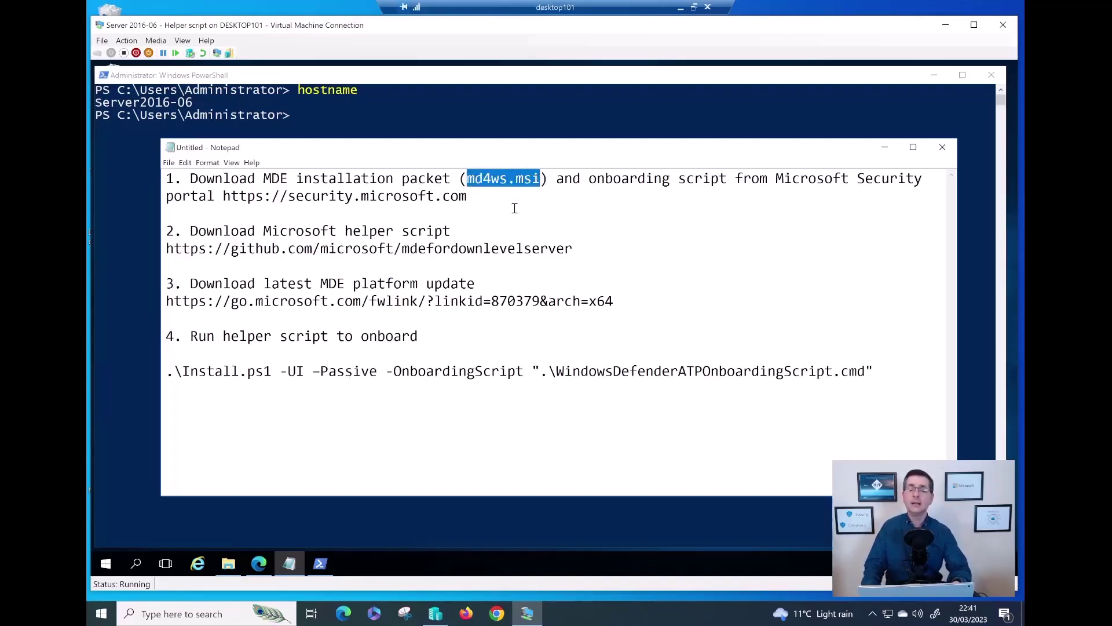
drag(589, 180, 678, 180)
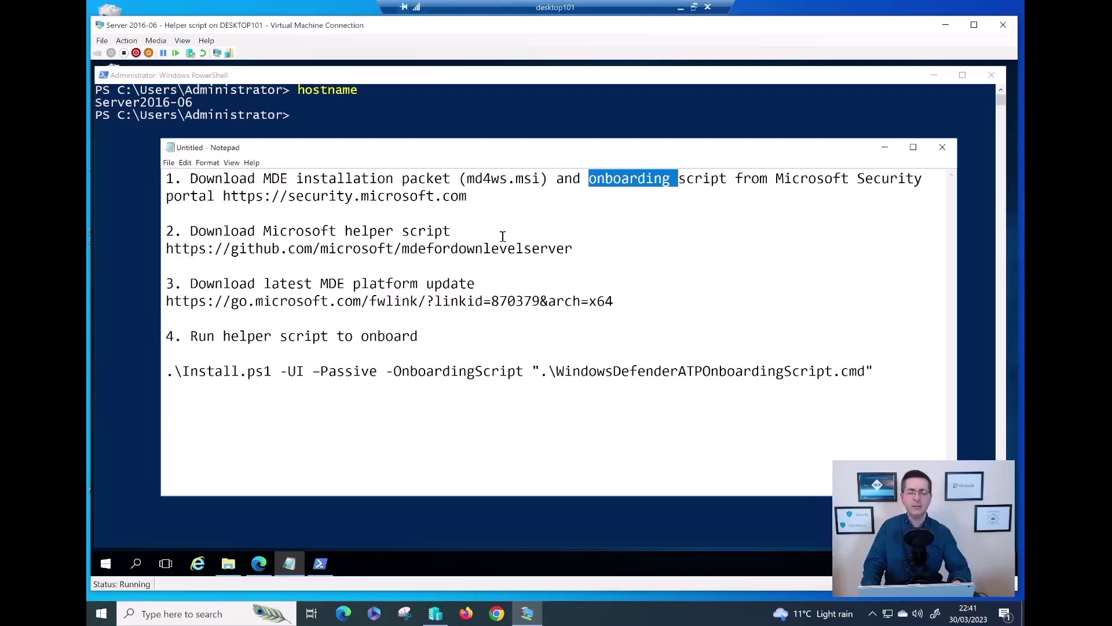
drag(272, 249, 421, 257)
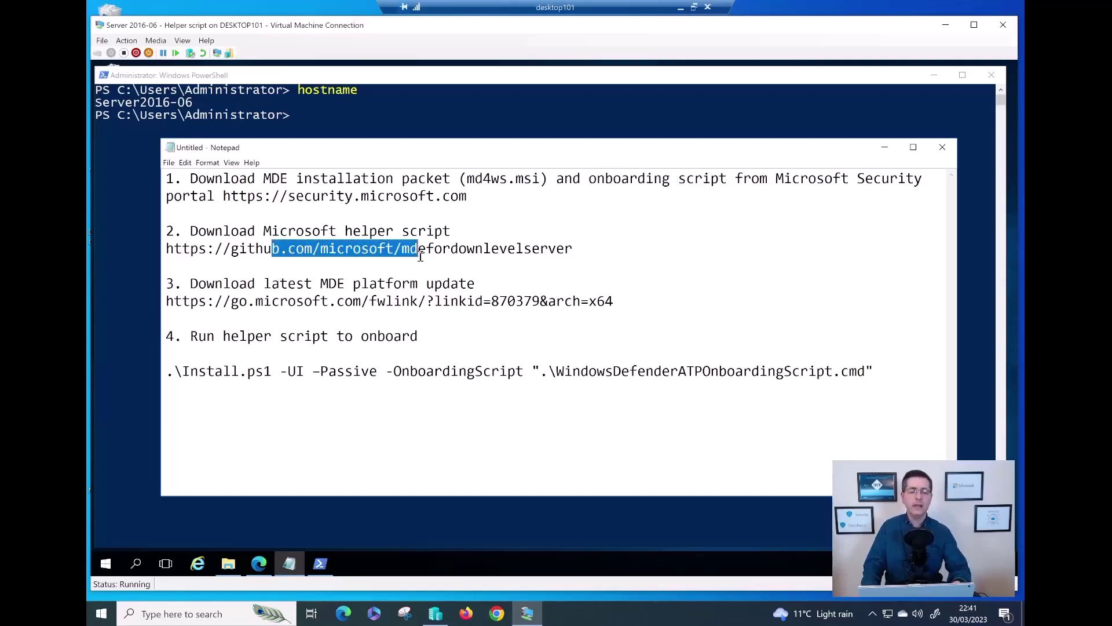
drag(313, 285, 415, 289)
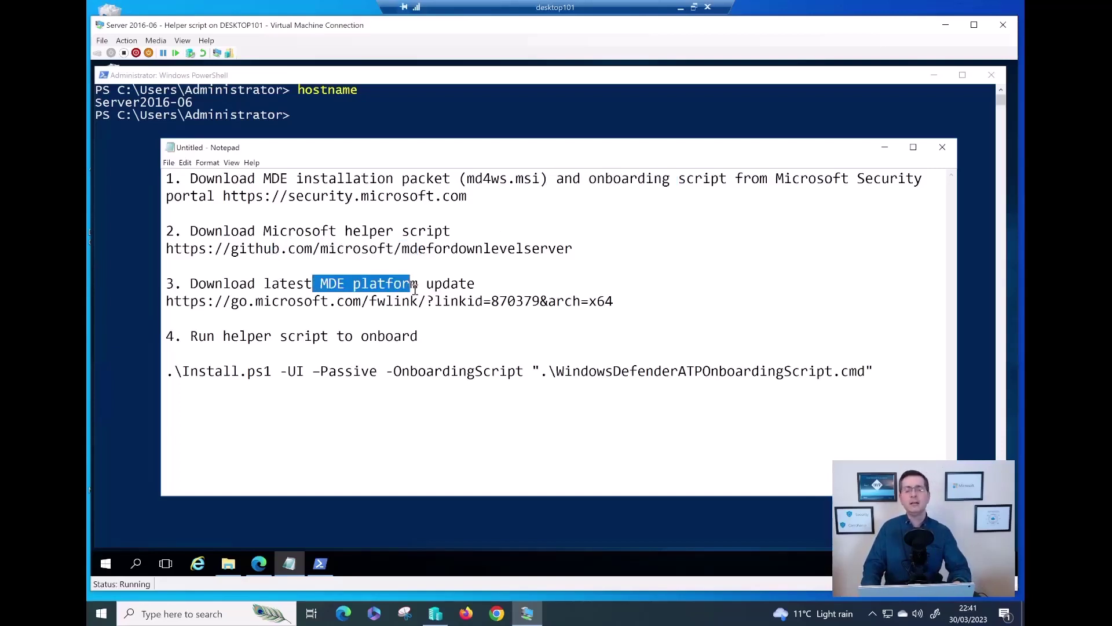
click(174, 371)
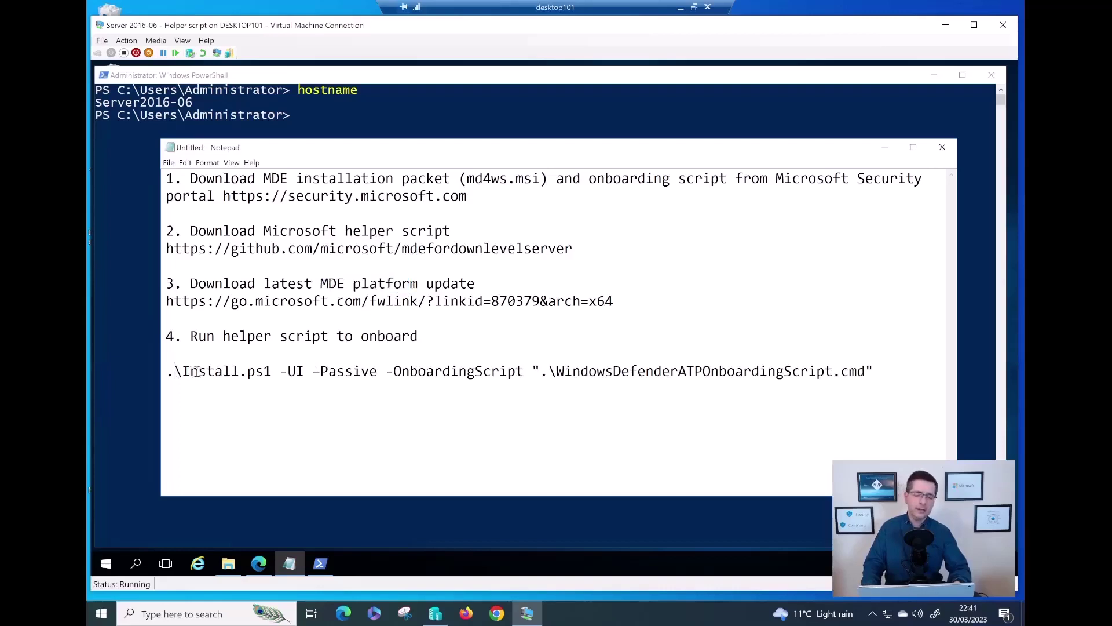
drag(174, 372, 379, 371)
click(465, 259)
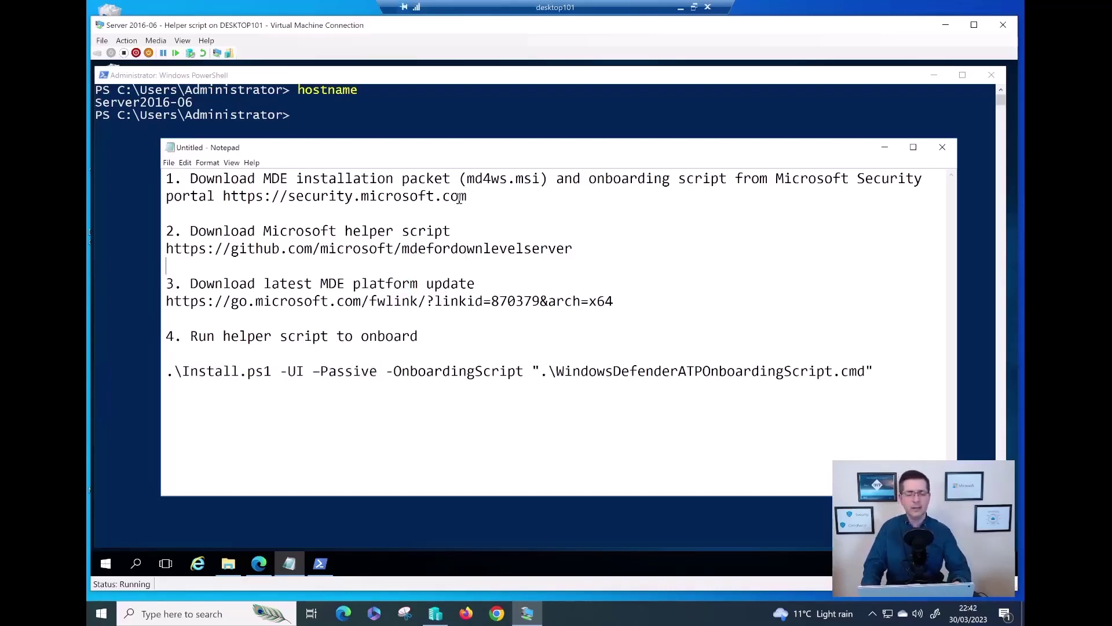
Step: Switch to Edge in the virtual machine and open the device Onboarding page of the Endpoints settings in Microsoft 365 Defender
click(259, 564)
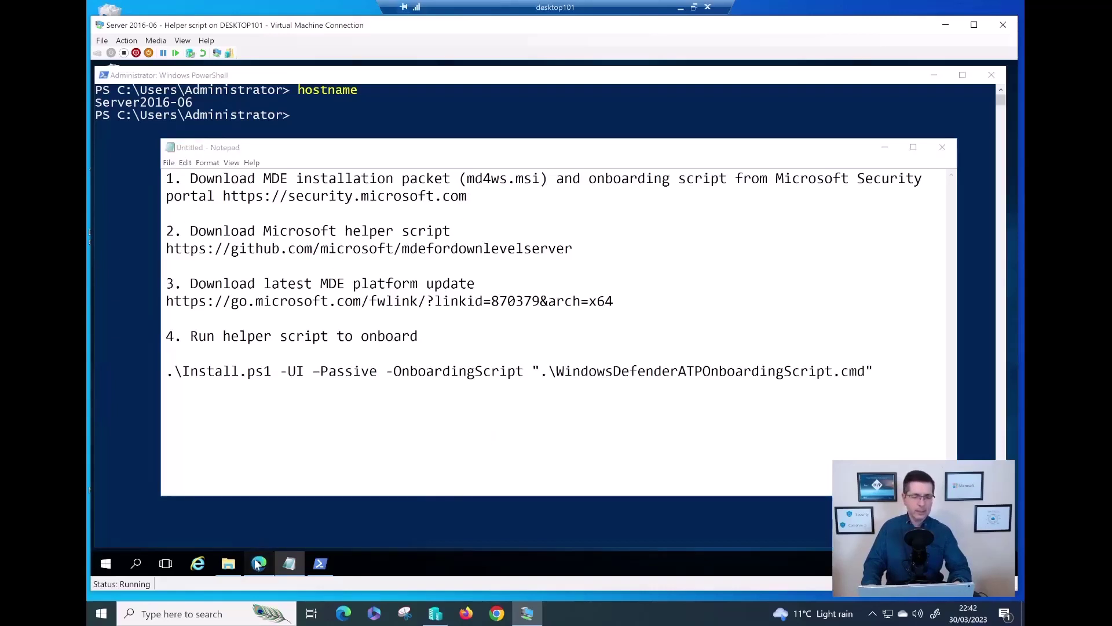
click(245, 93)
drag(212, 93, 318, 93)
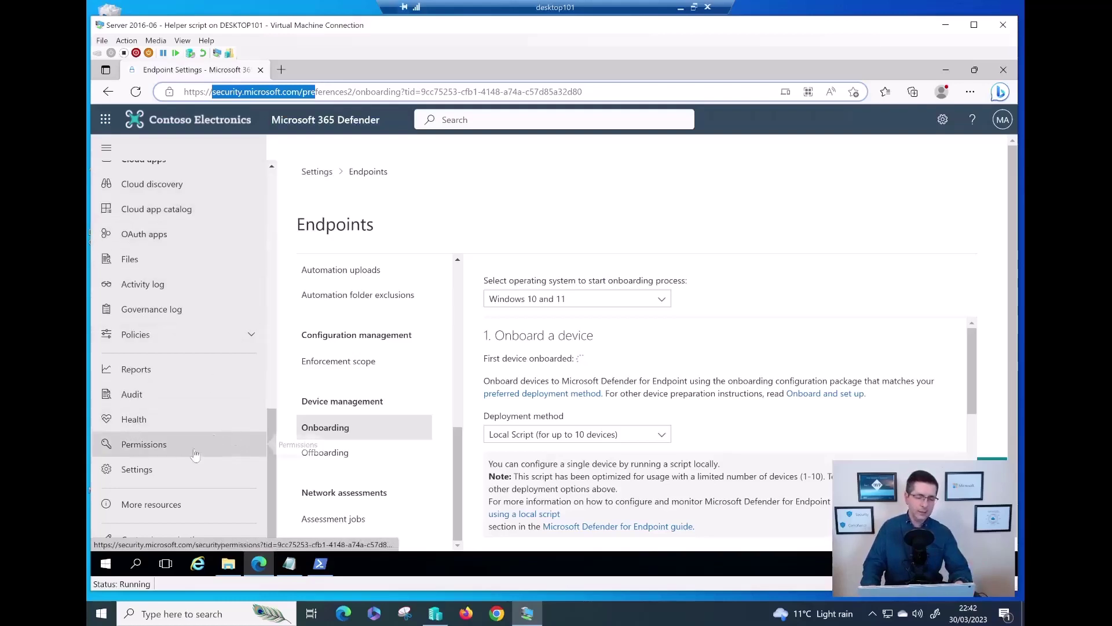
click(165, 476)
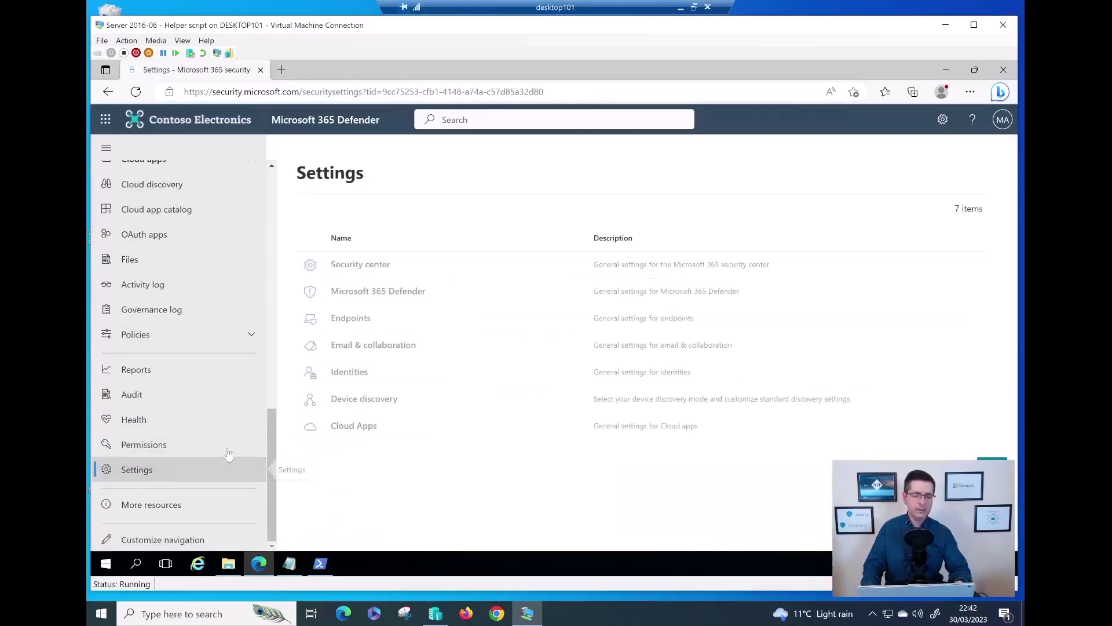
click(355, 321)
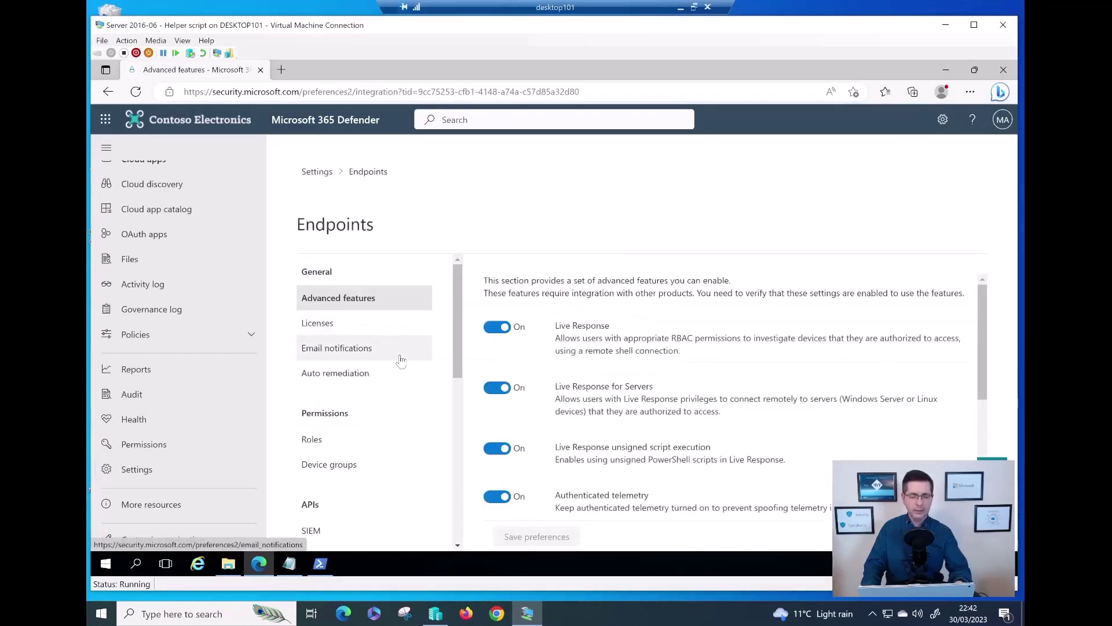
scroll(400, 365, down, 6)
scroll(400, 369, down, 1)
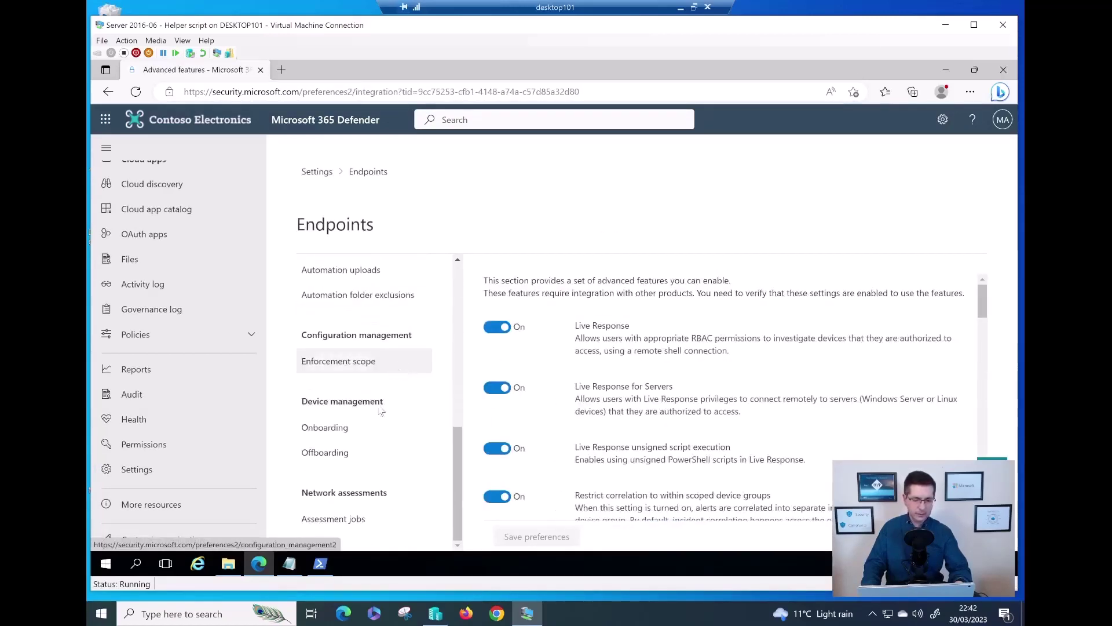
click(337, 434)
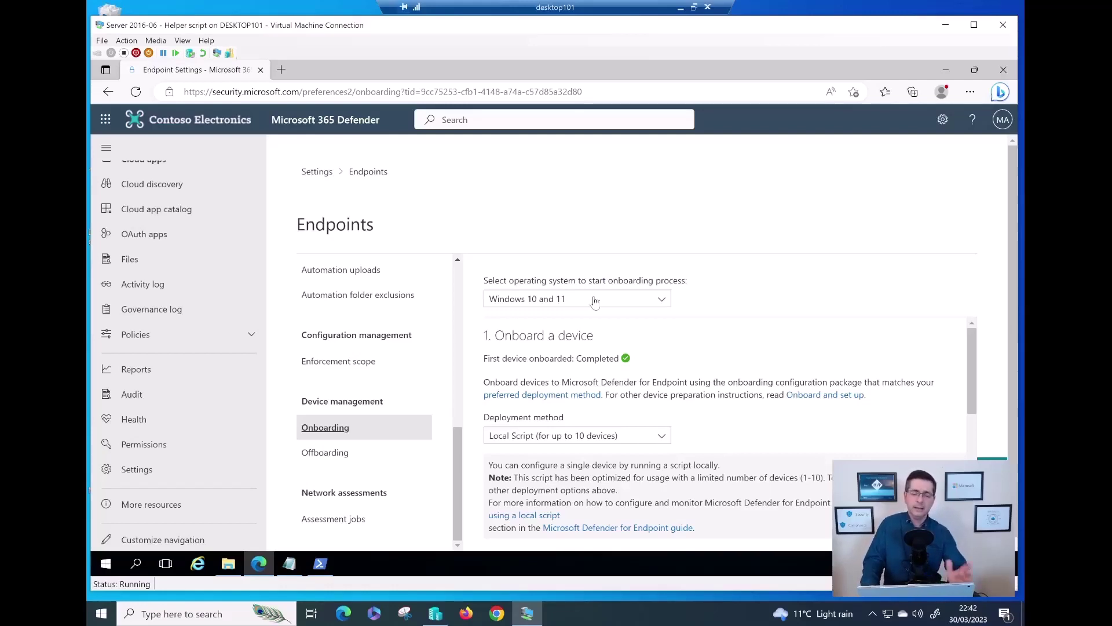
Step: Set the onboarding operating system to Windows Server 2012 R2 and 2016 and the deployment method to Group Policy
click(595, 301)
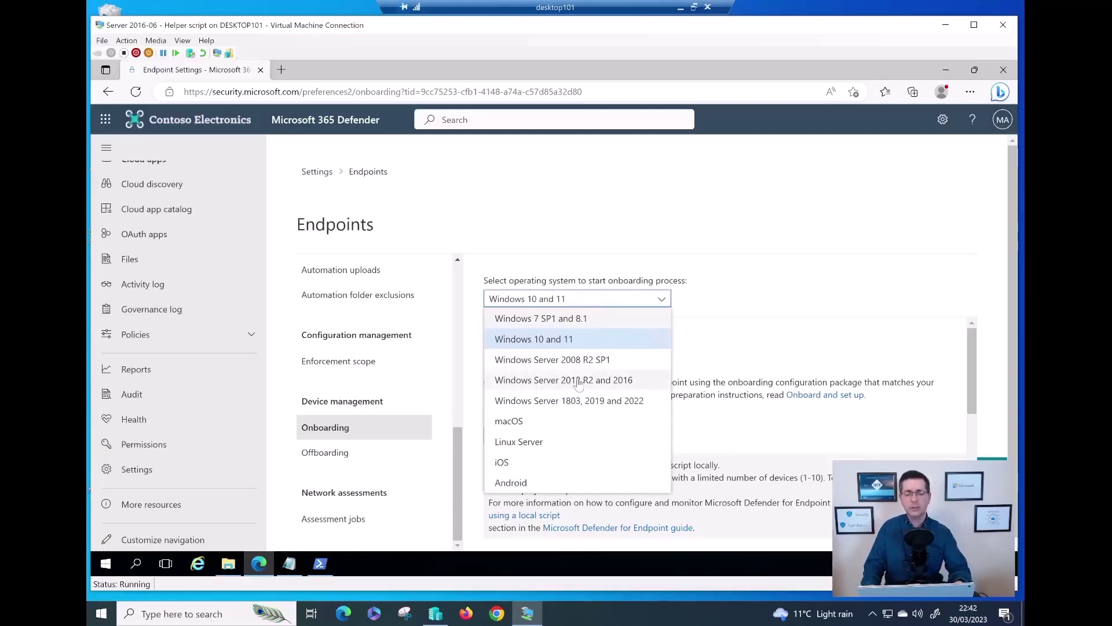
click(619, 384)
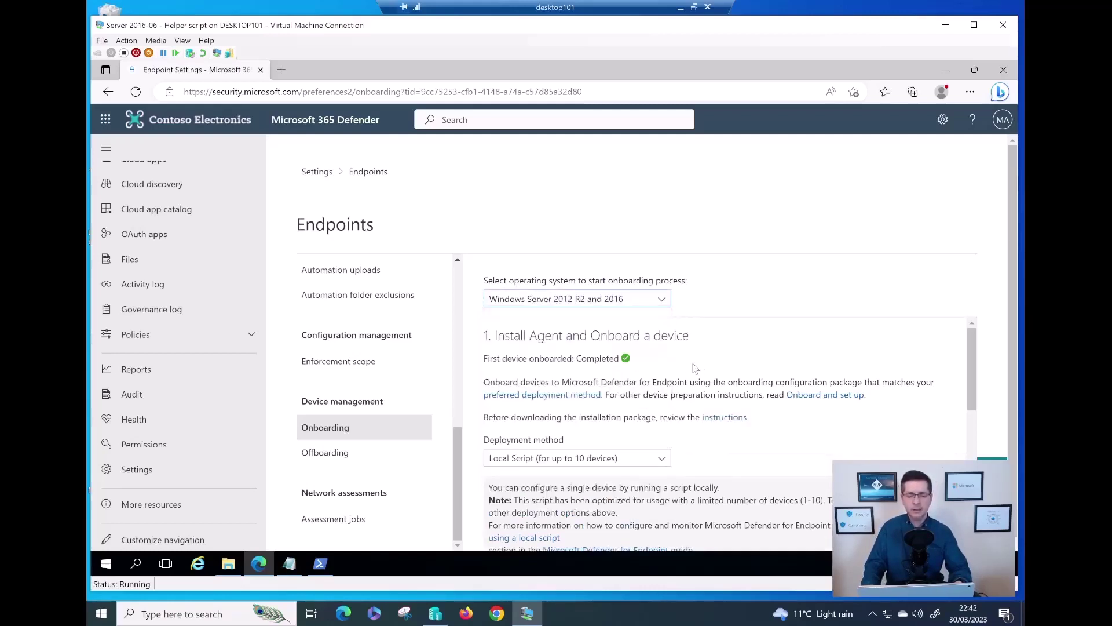
scroll(698, 360, down, 3)
scroll(699, 360, up, 1)
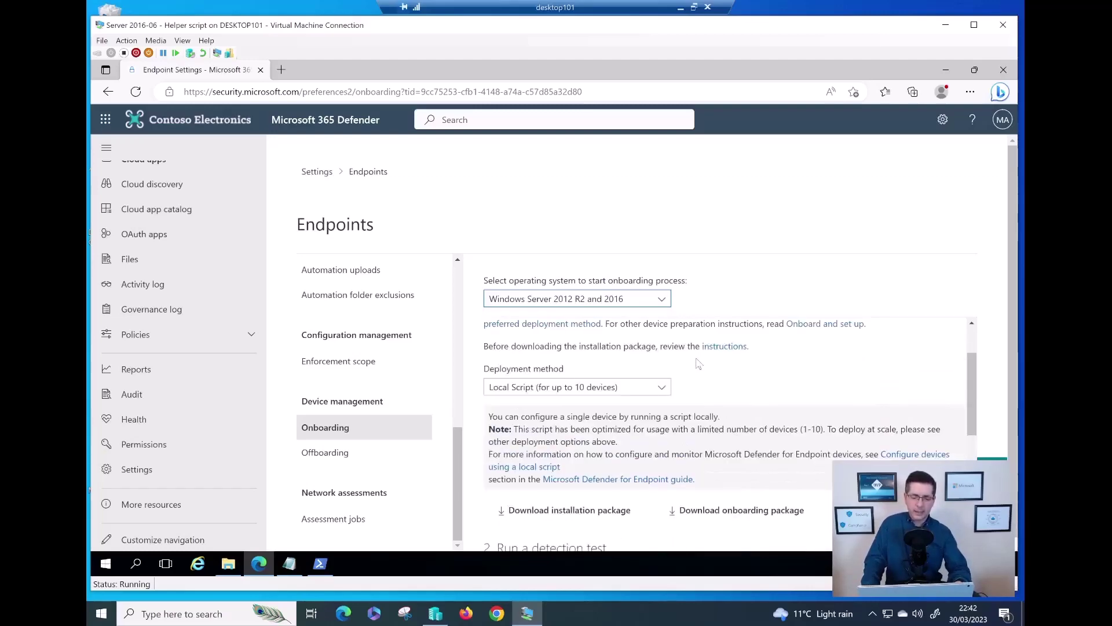
scroll(699, 364, down, 1)
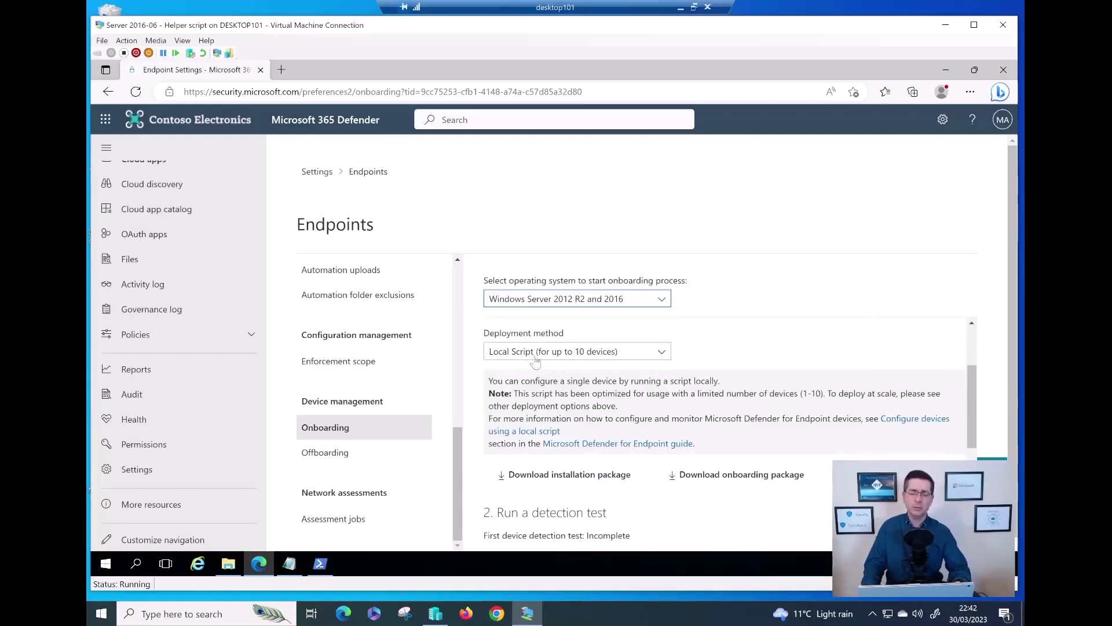
click(584, 359)
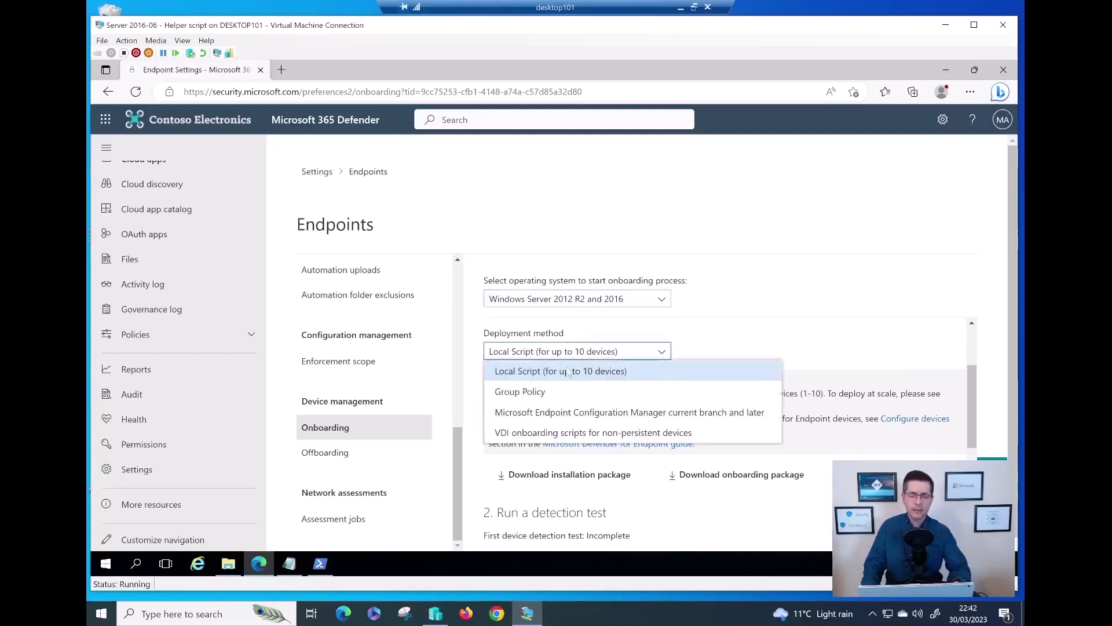
click(548, 394)
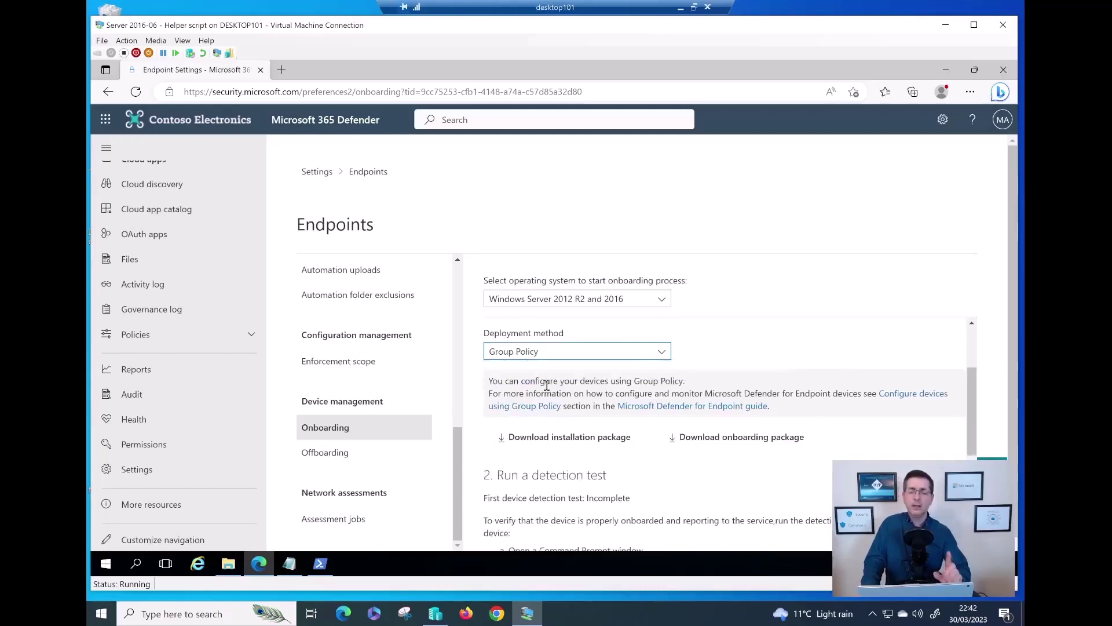
Step: Download the installation package and the onboarding package, and show the onboarding package in its download folder
scroll(546, 385, down, 1)
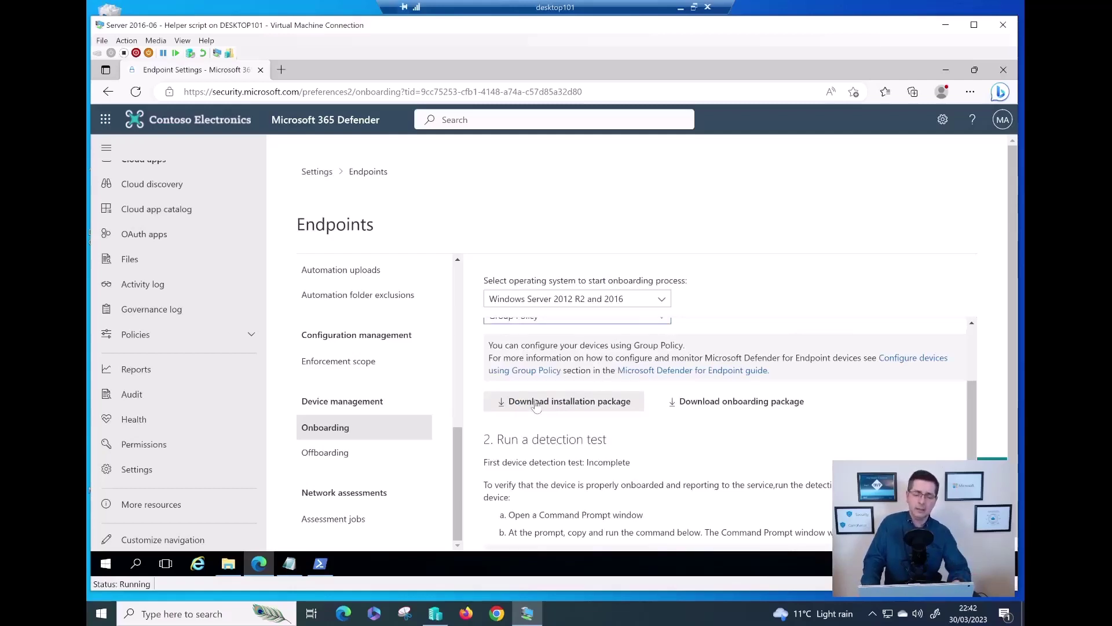
click(535, 402)
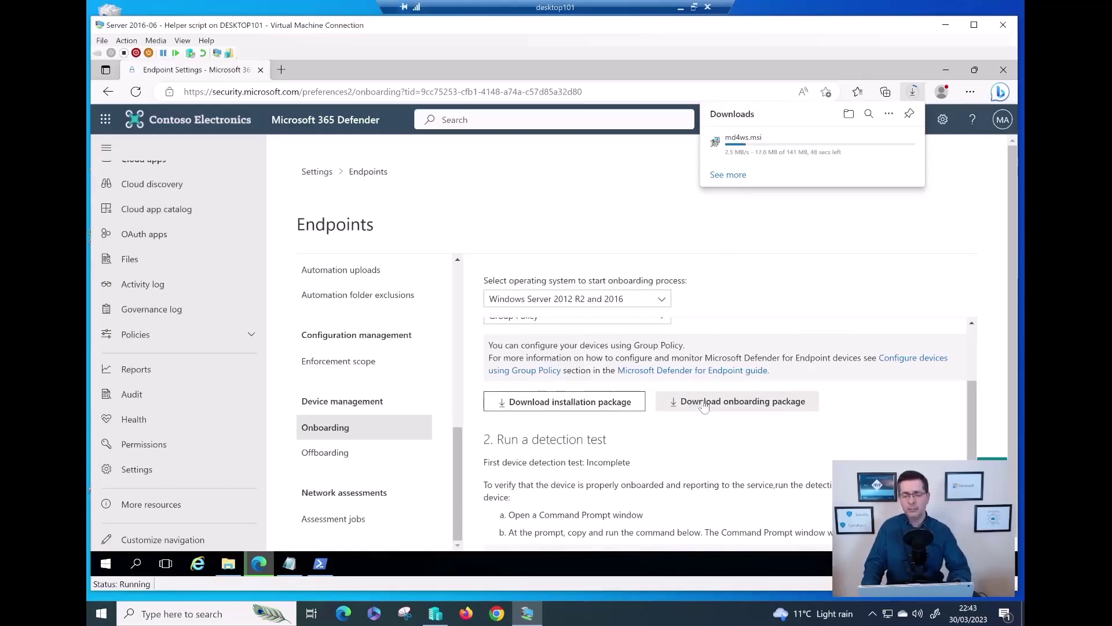
click(704, 406)
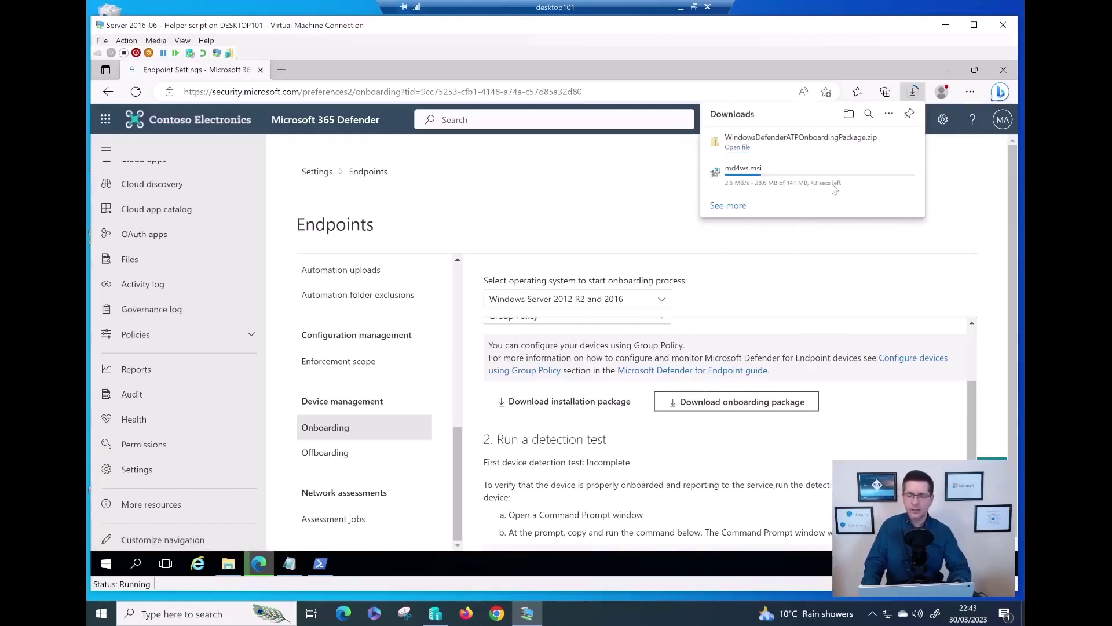
mouse_move(869, 144)
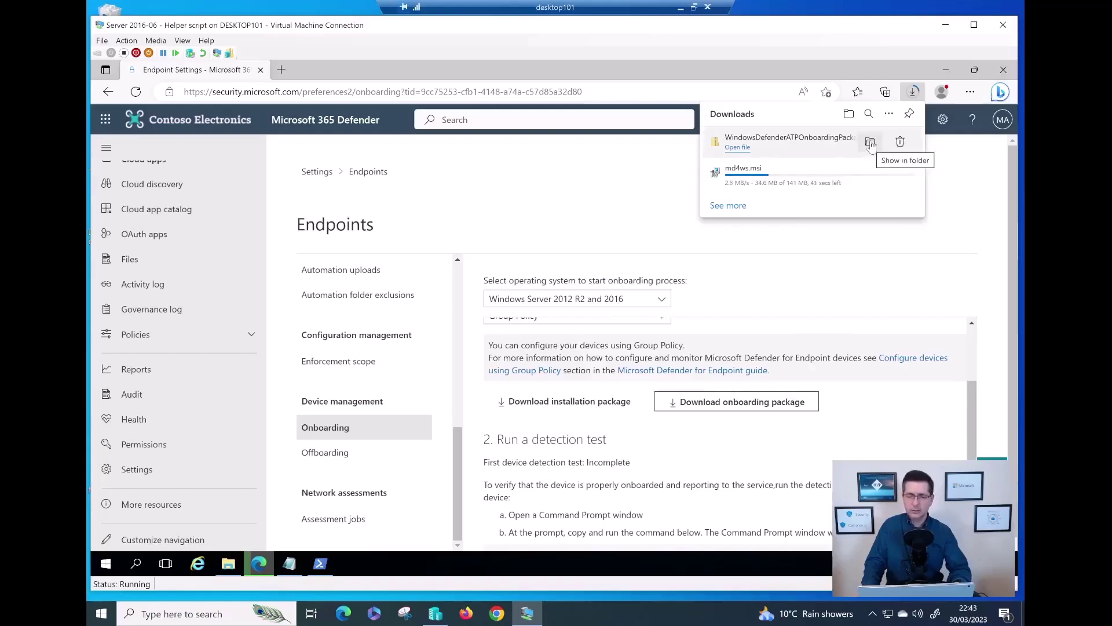
click(870, 143)
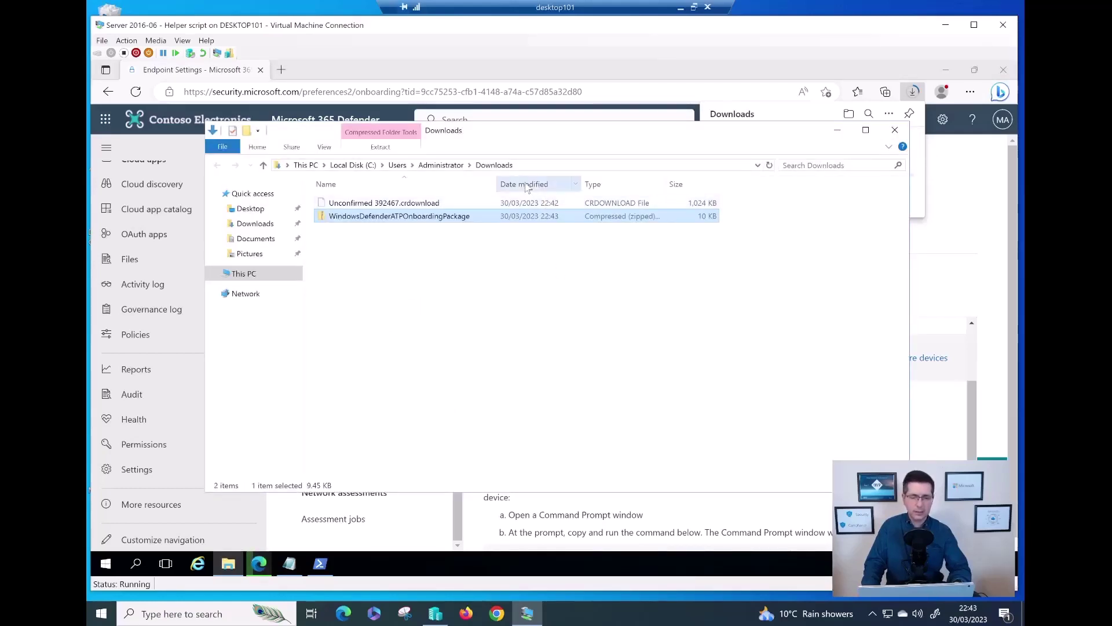
Step: Extract the WindowsDefenderATPOnboardingPackage archive to a folder named Download in the Administrator user folder
drag(497, 183, 581, 184)
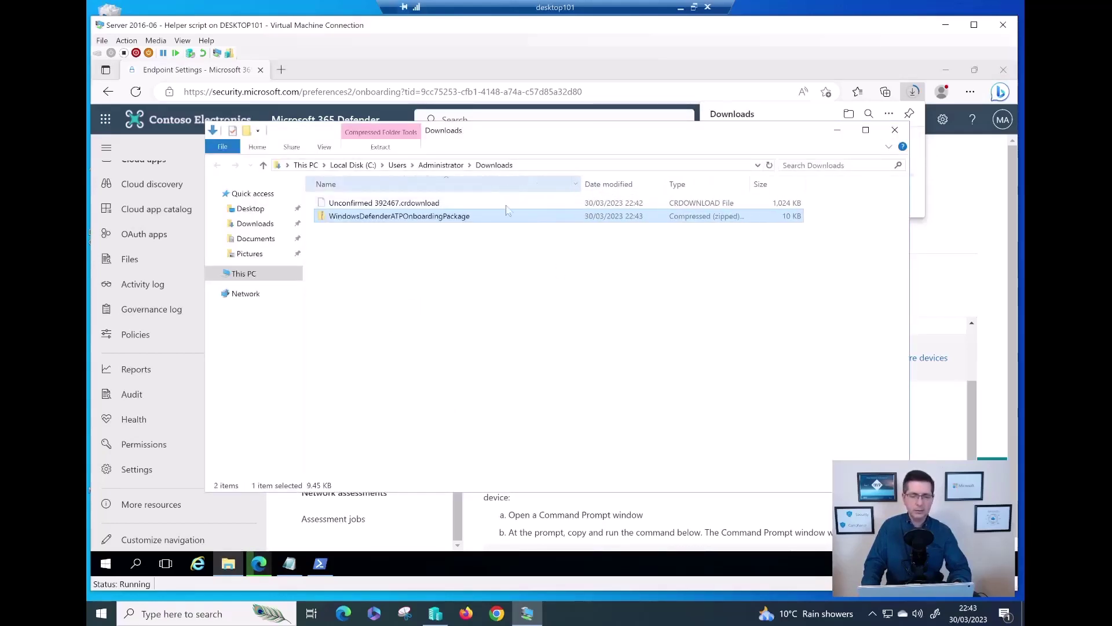
click(430, 228)
click(428, 219)
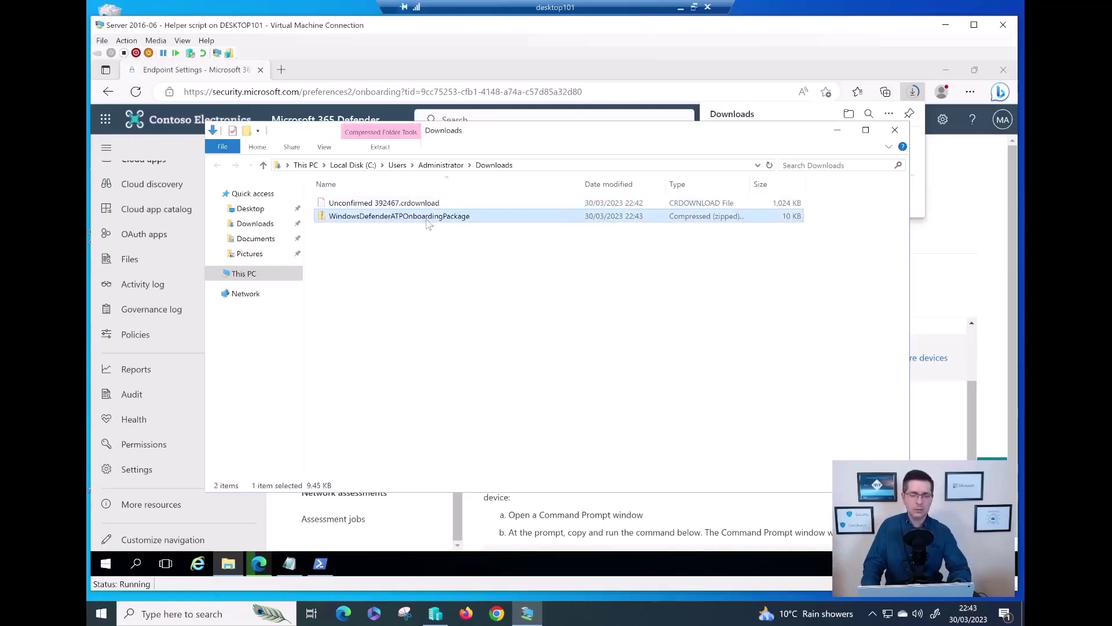
right_click(427, 224)
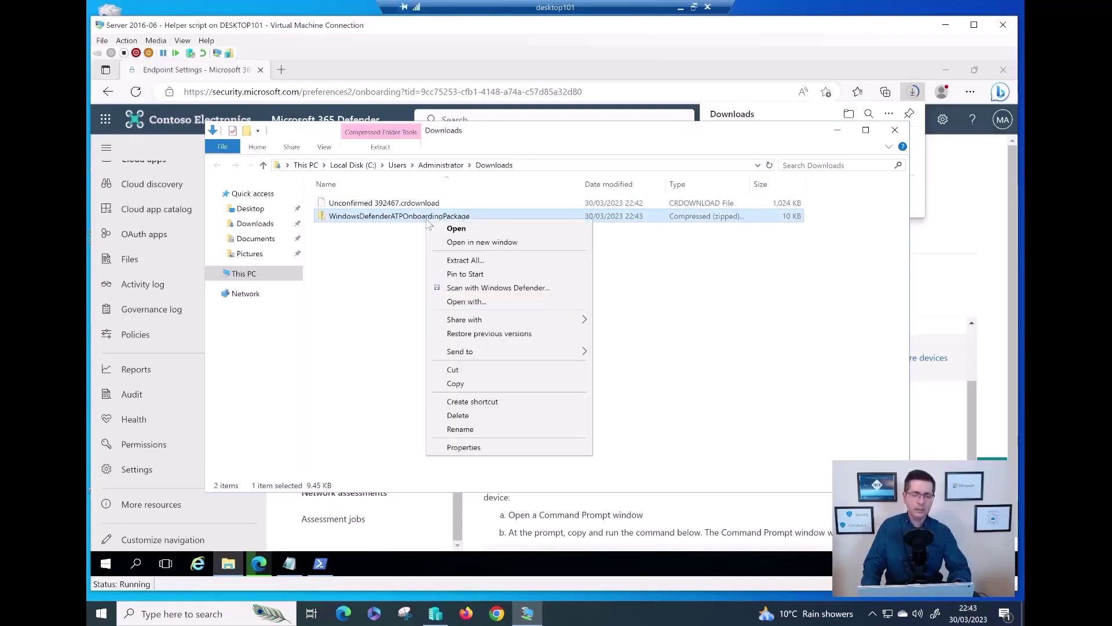
click(465, 261)
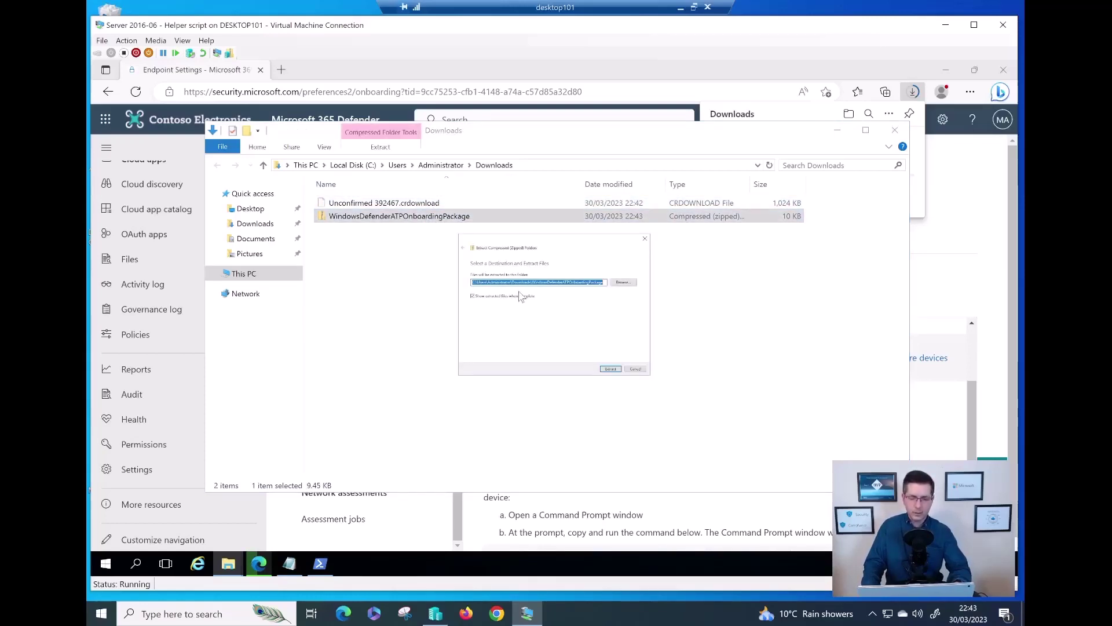
click(530, 283)
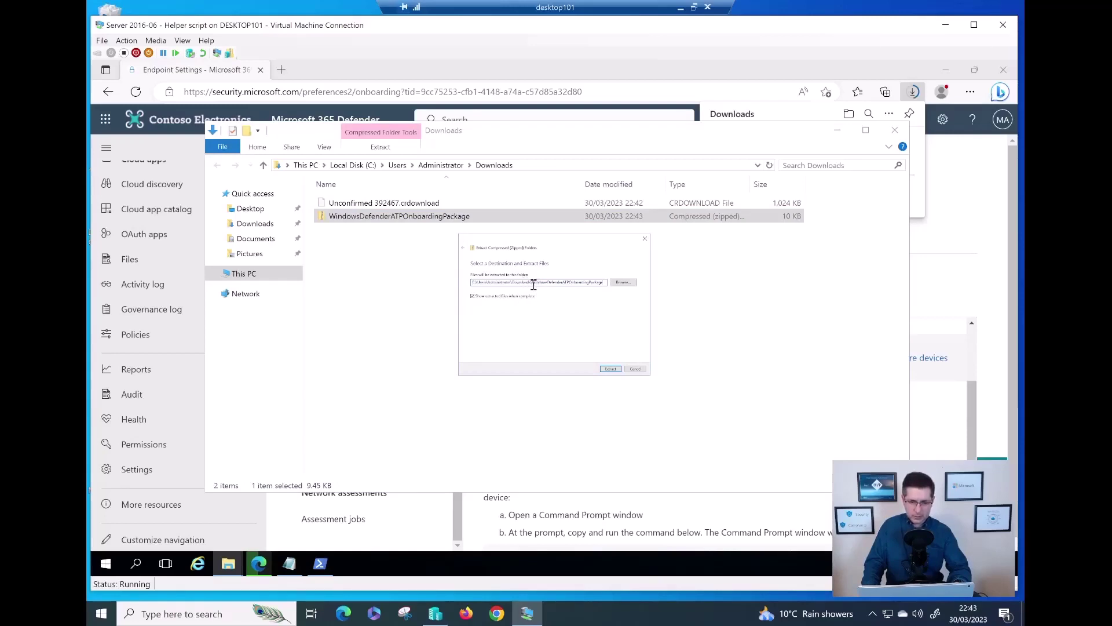
key(shift+End)
key(Delete)
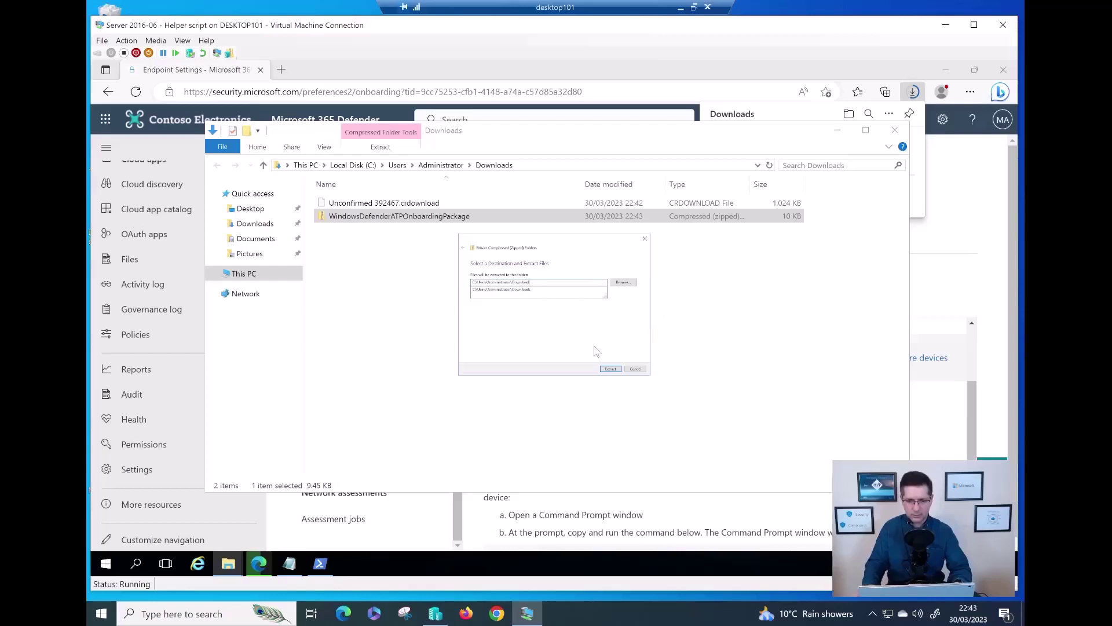
click(609, 369)
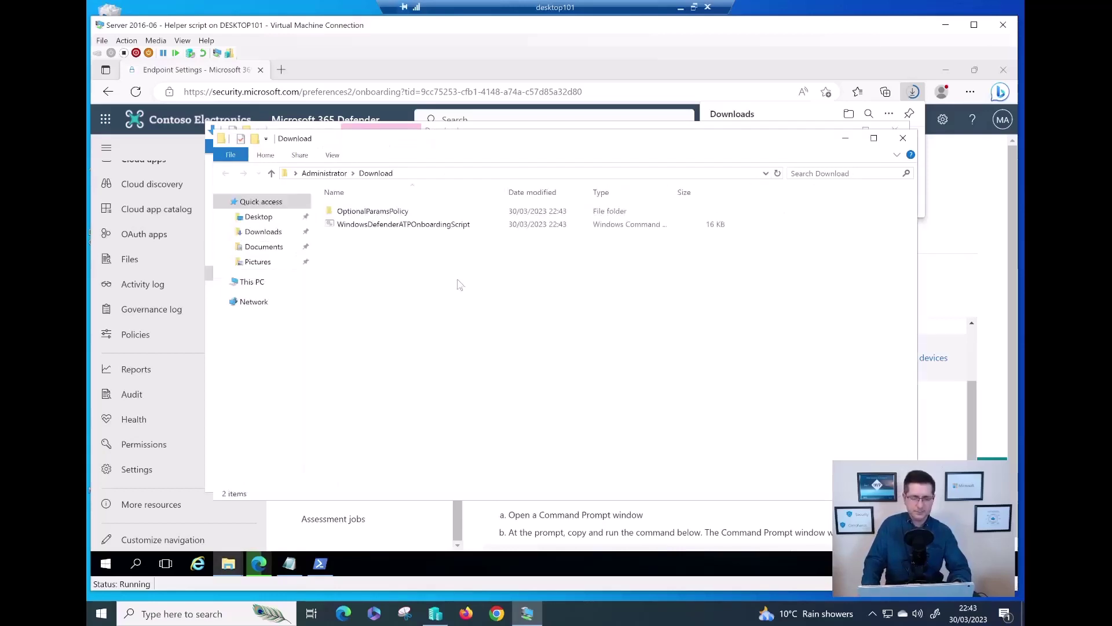
Step: Copy WindowsDefenderATPOnboardingScript from the extracted Download folder into the Downloads folder
click(419, 228)
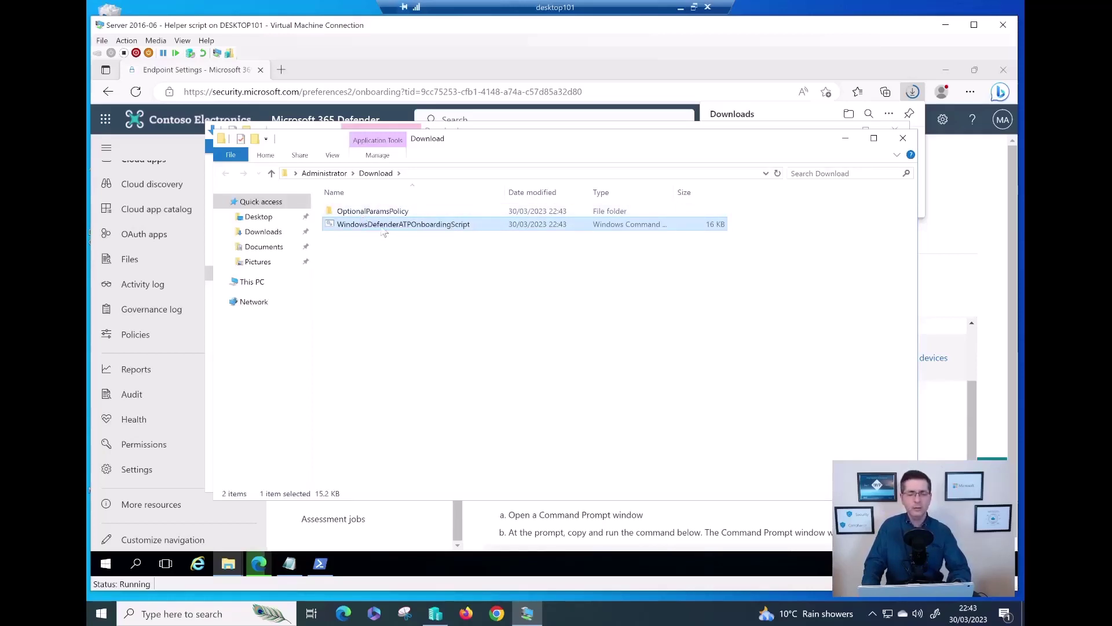
right_click(415, 228)
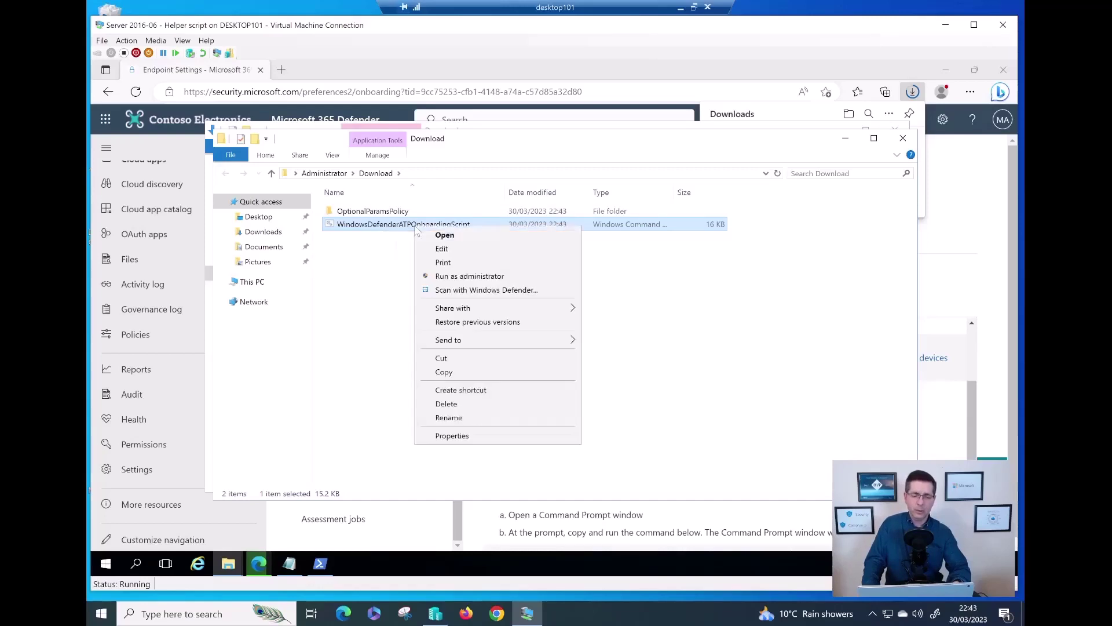
click(461, 375)
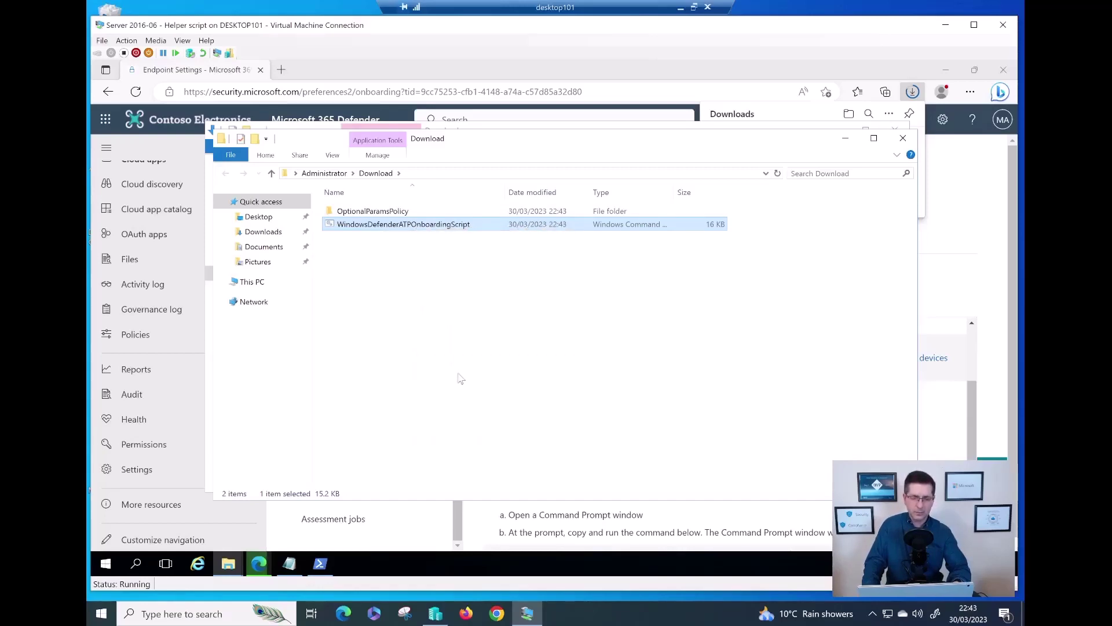
click(844, 141)
click(244, 274)
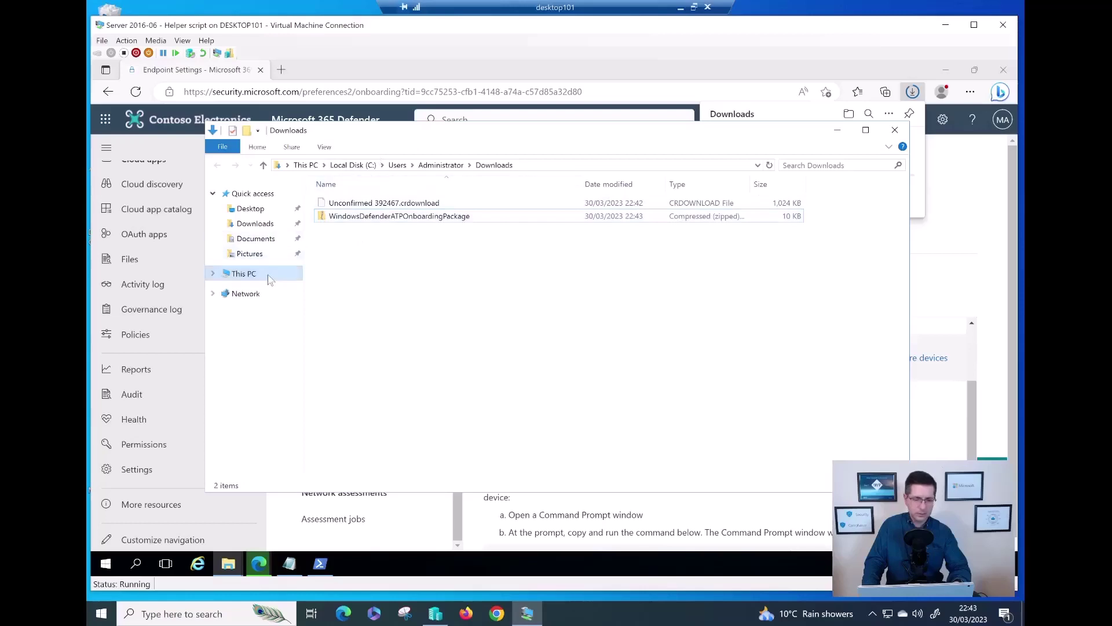
click(256, 224)
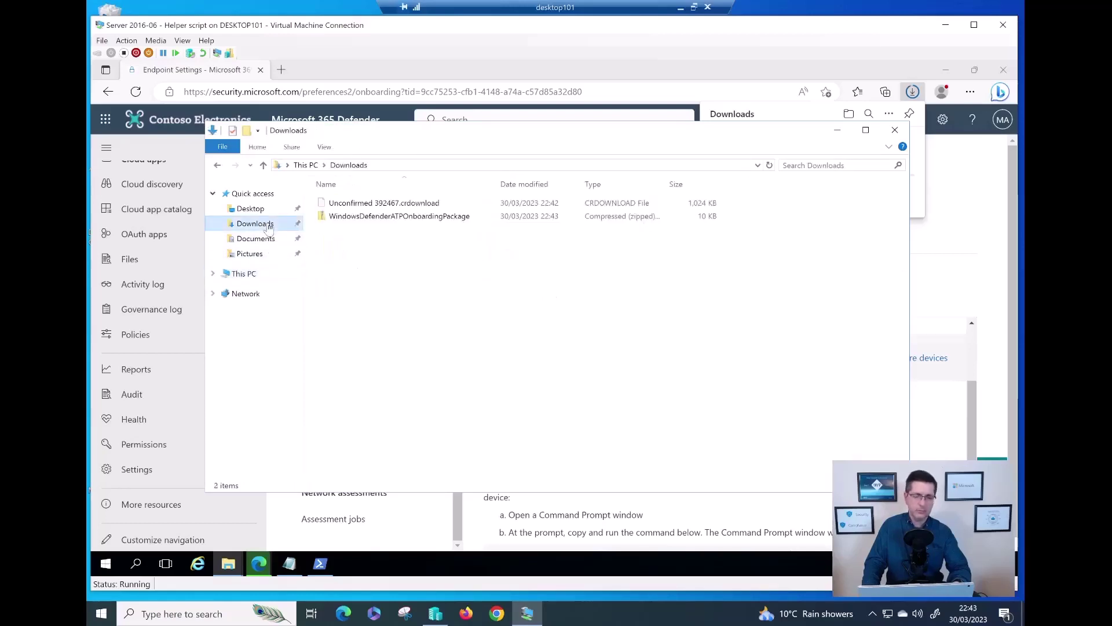
right_click(368, 262)
click(399, 342)
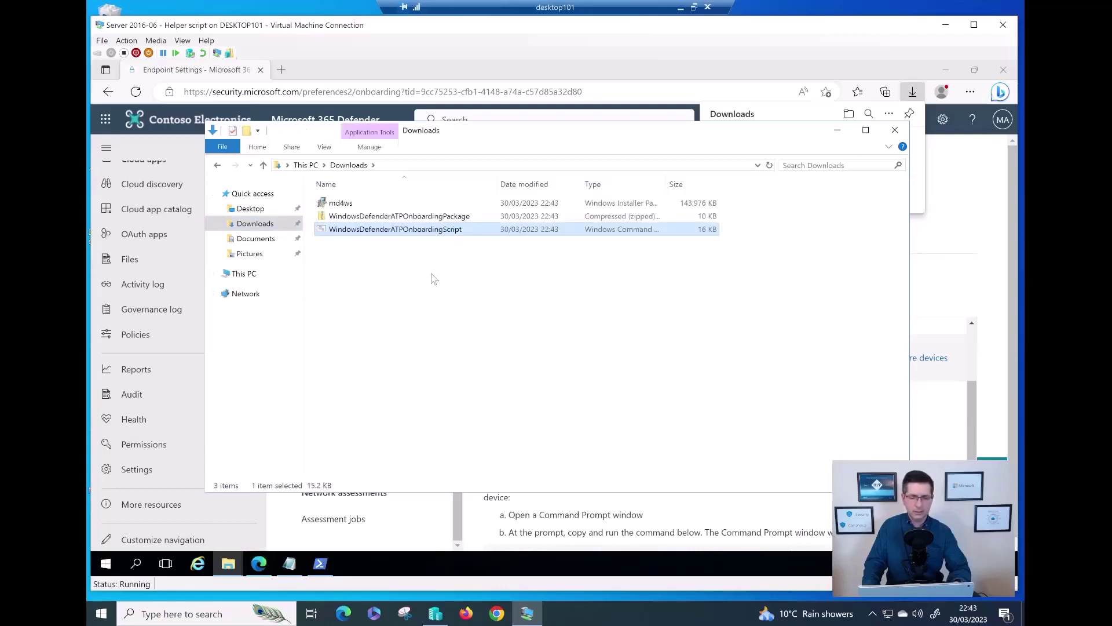
Step: Delete the WindowsDefenderATPOnboardingPackage archive from the Downloads folder
click(474, 219)
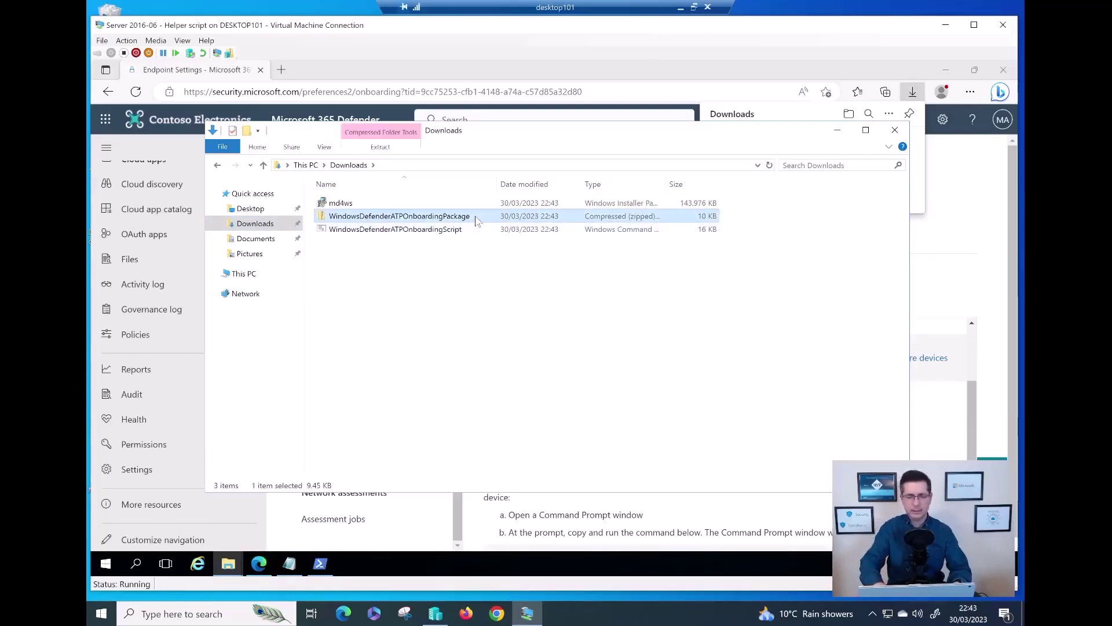
key(Delete)
click(411, 310)
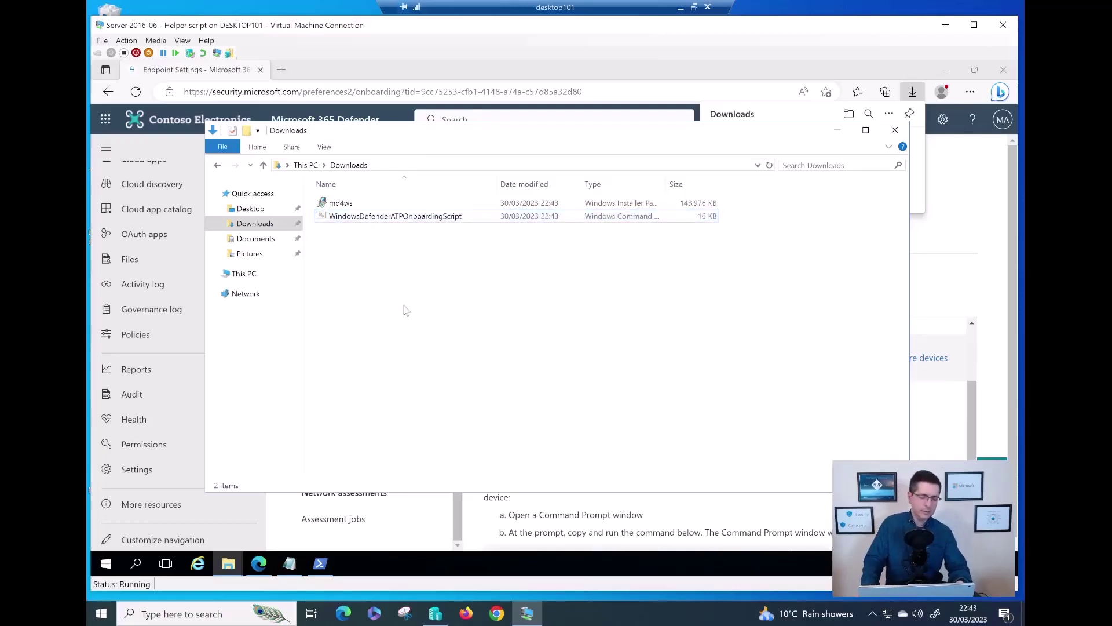
Step: Magnify the Downloads folder and mark the md4ws installer and the WindowsDefenderATPOnboardingScript file on screen
key(super+plus)
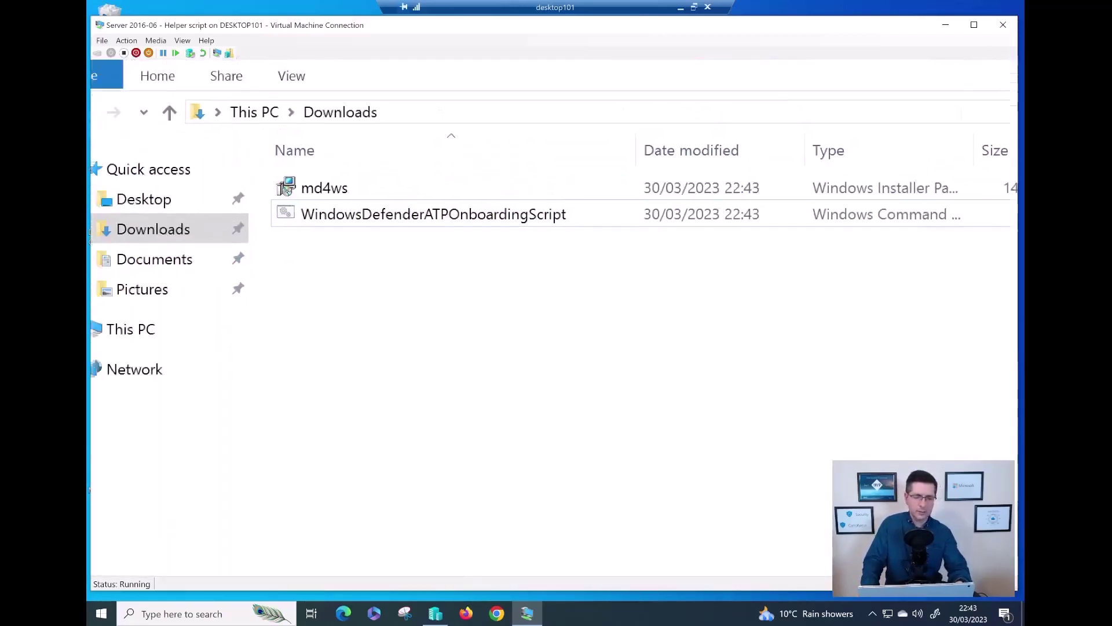
drag(363, 207, 412, 187)
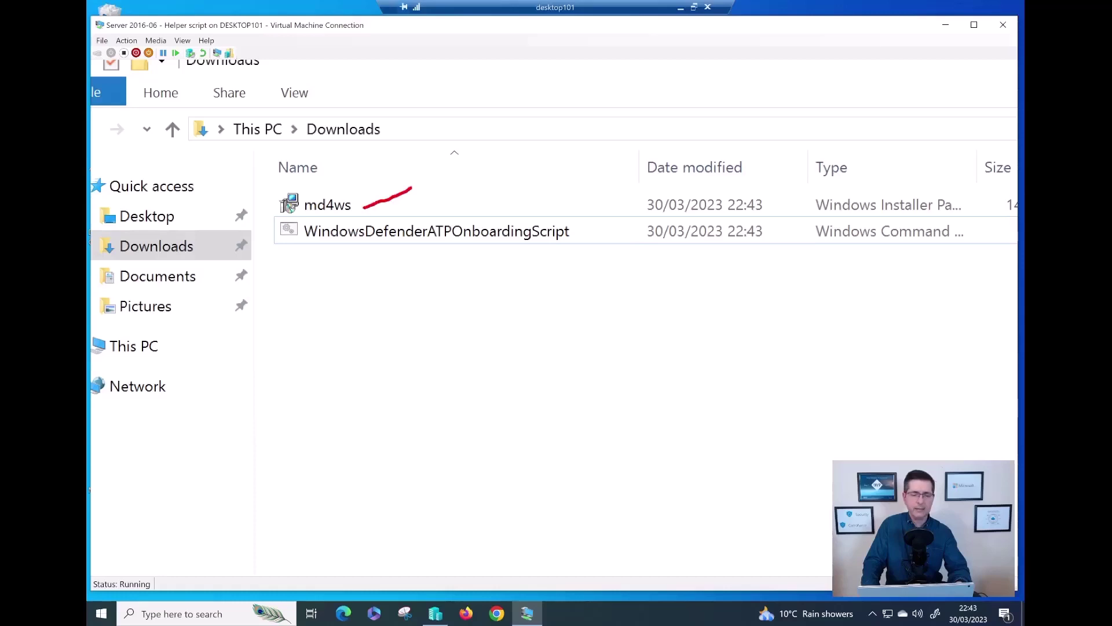
drag(574, 230, 605, 210)
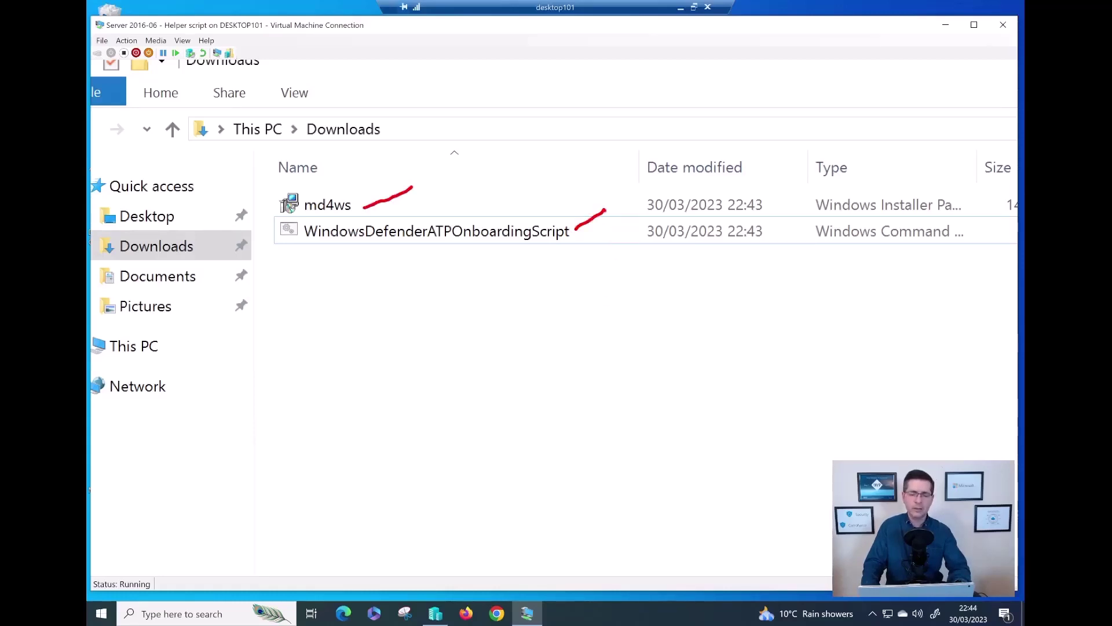
key(Escape)
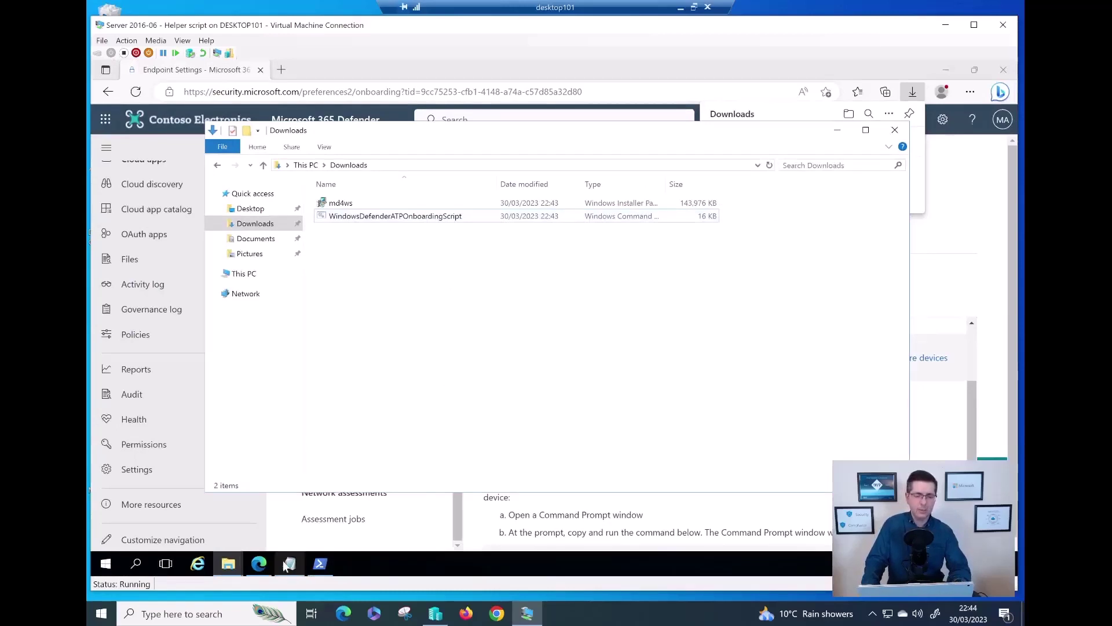
click(288, 564)
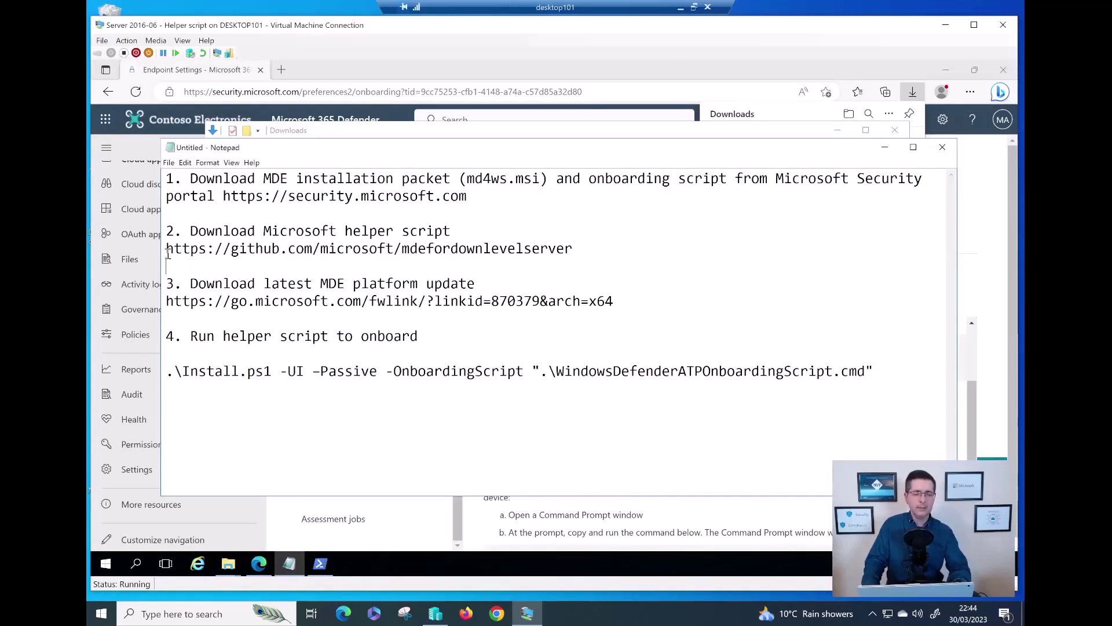
drag(165, 249, 573, 248)
key(ctrl+c)
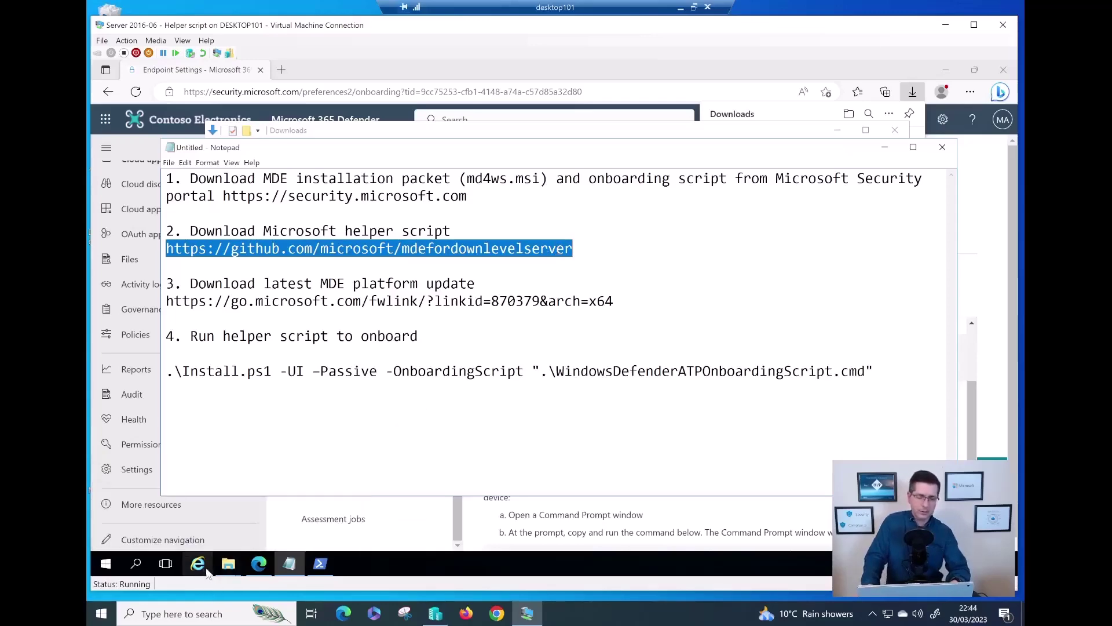
click(264, 567)
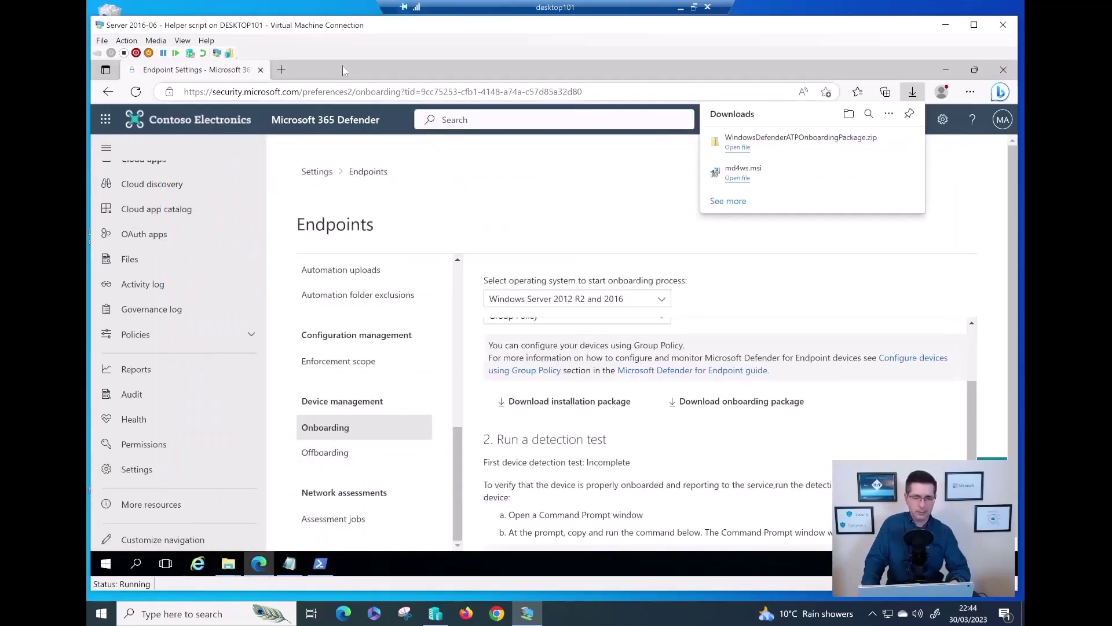
click(281, 70)
key(ctrl+v)
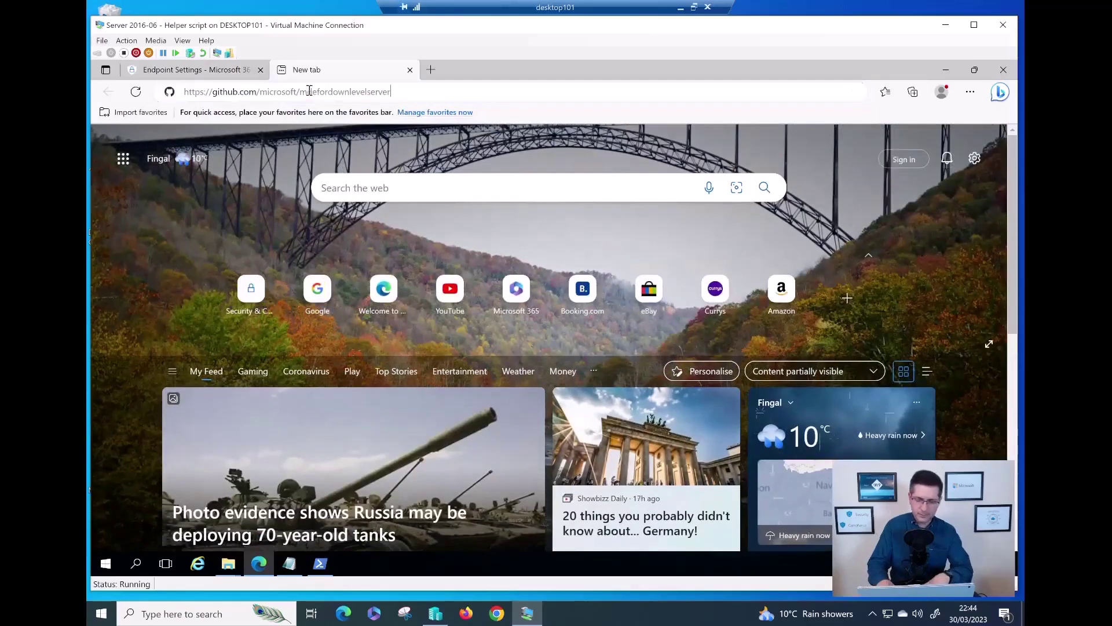
key(Return)
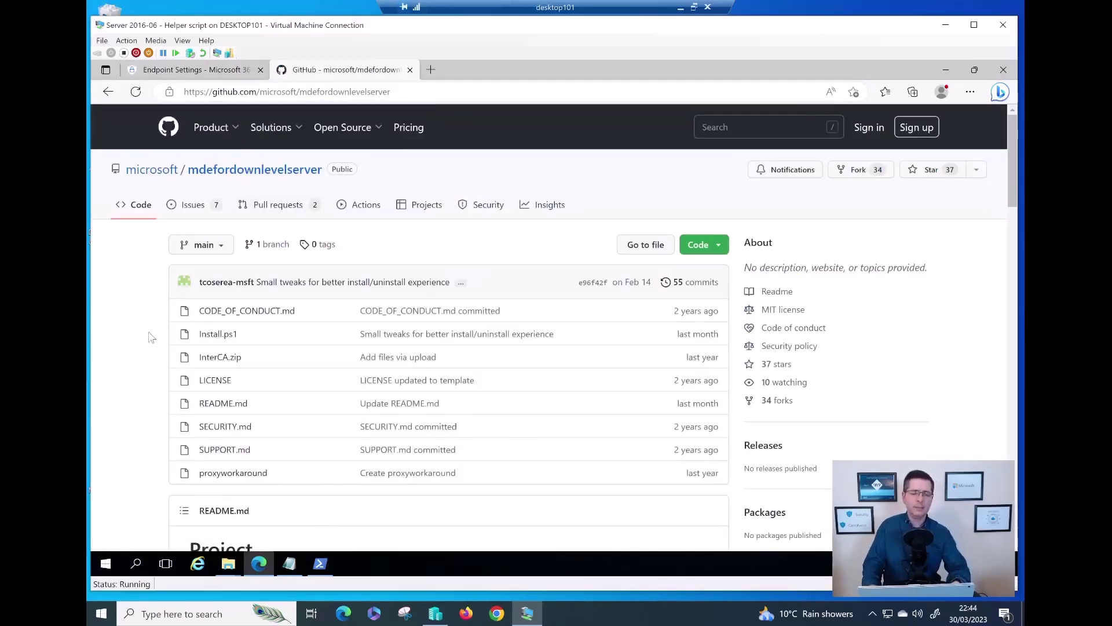
Step: Review the repository's files and README, including the install and uninstall scenarios and the Install.ps1 command examples
scroll(149, 337, down, 2)
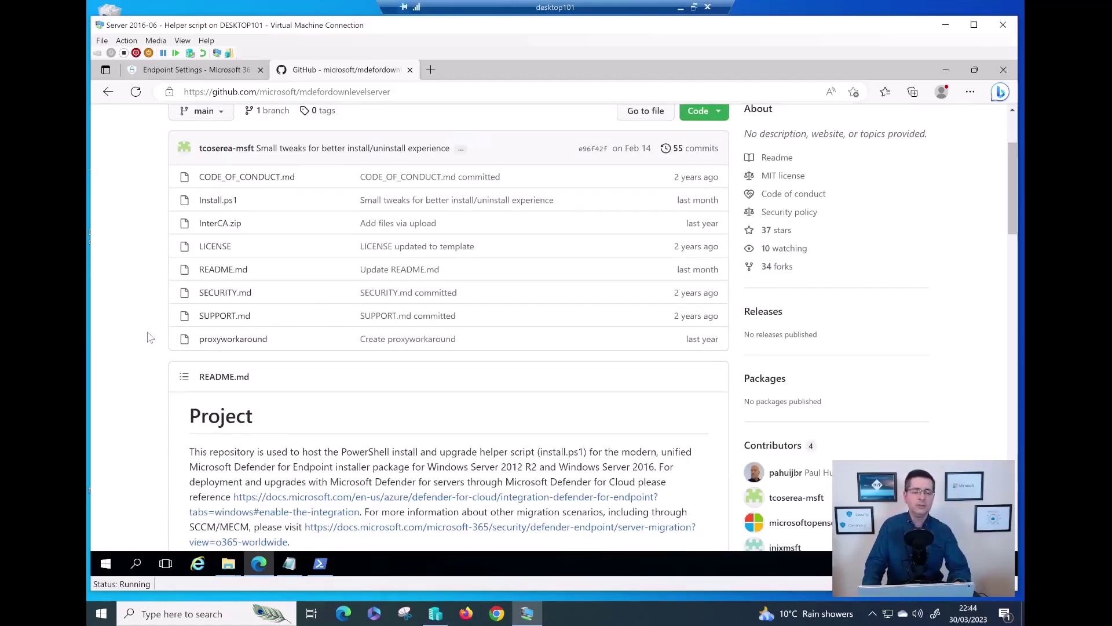
scroll(149, 337, up, 2)
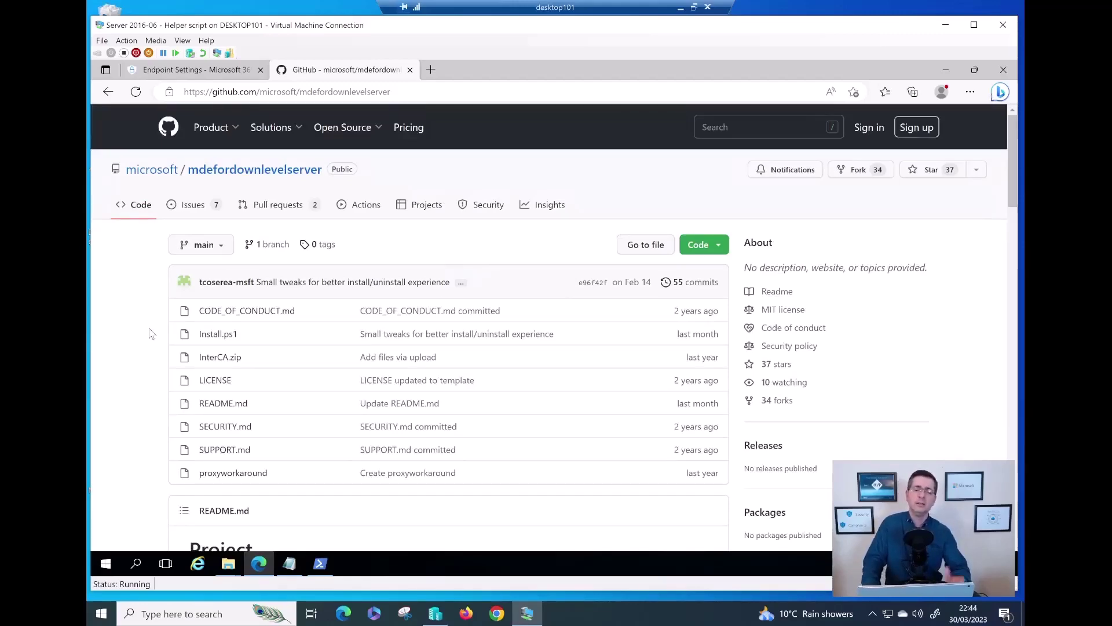
scroll(150, 338, down, 6)
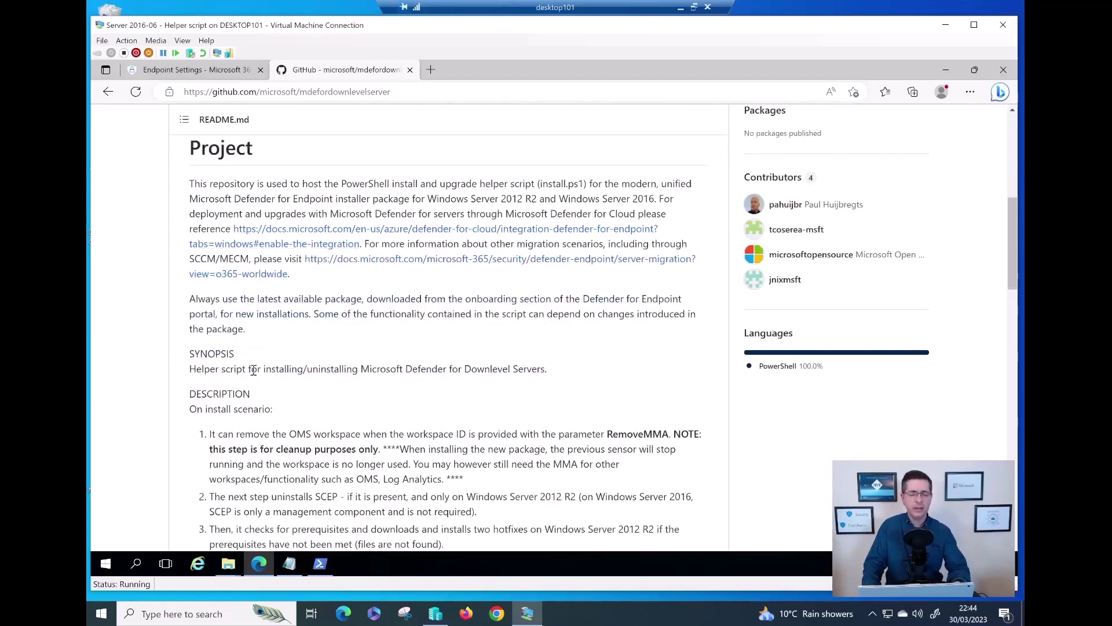
scroll(296, 338, down, 4)
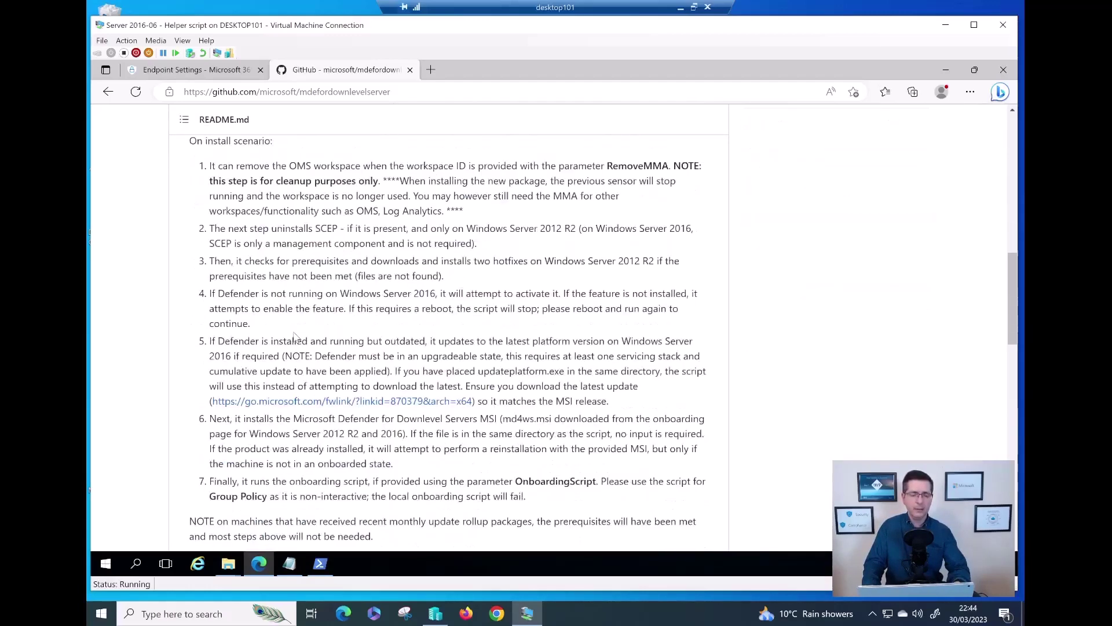
scroll(295, 337, down, 7)
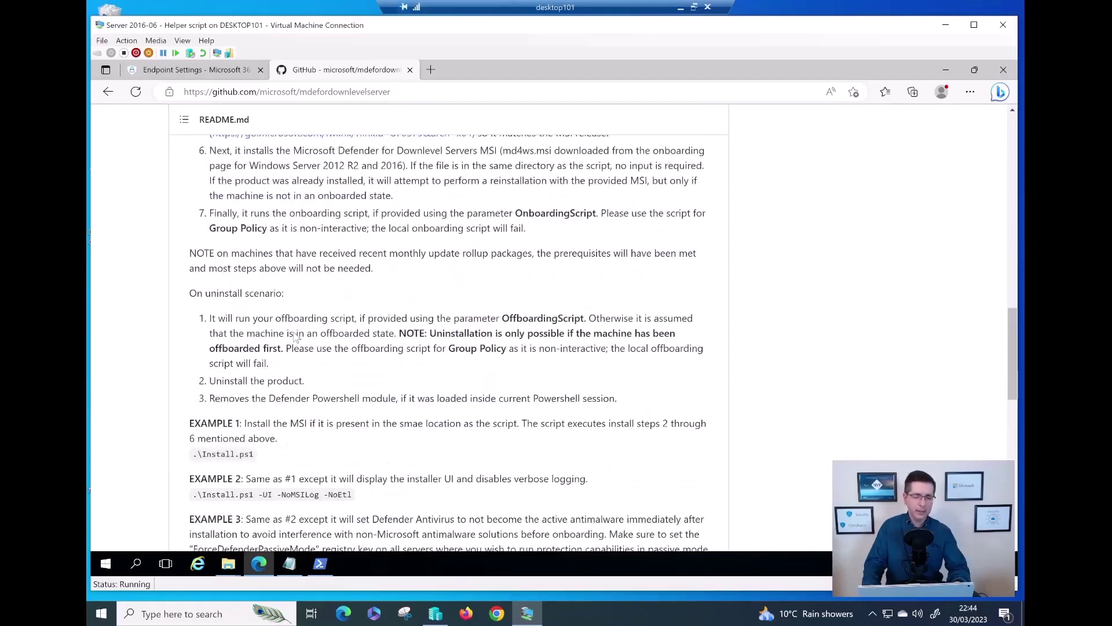
scroll(295, 337, down, 1)
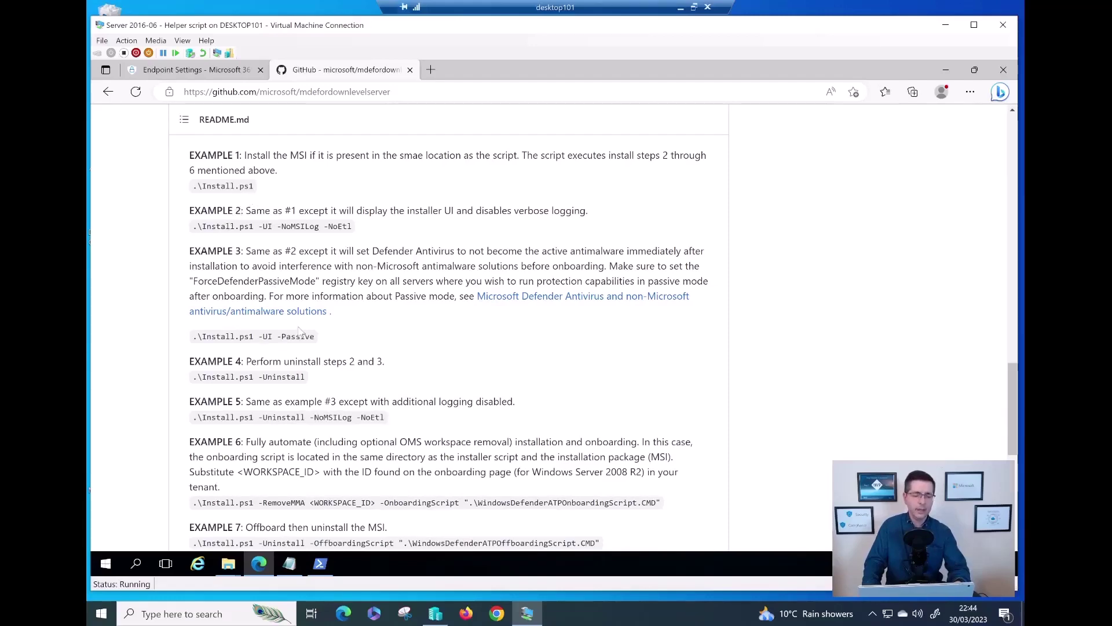
scroll(299, 331, down, 3)
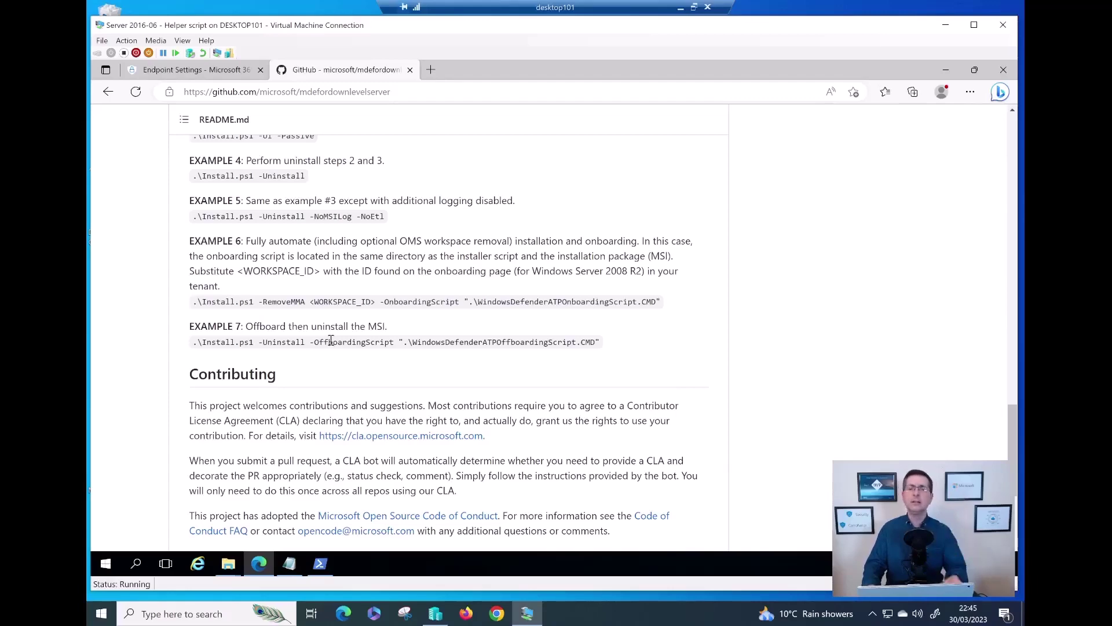
scroll(449, 298, up, 7)
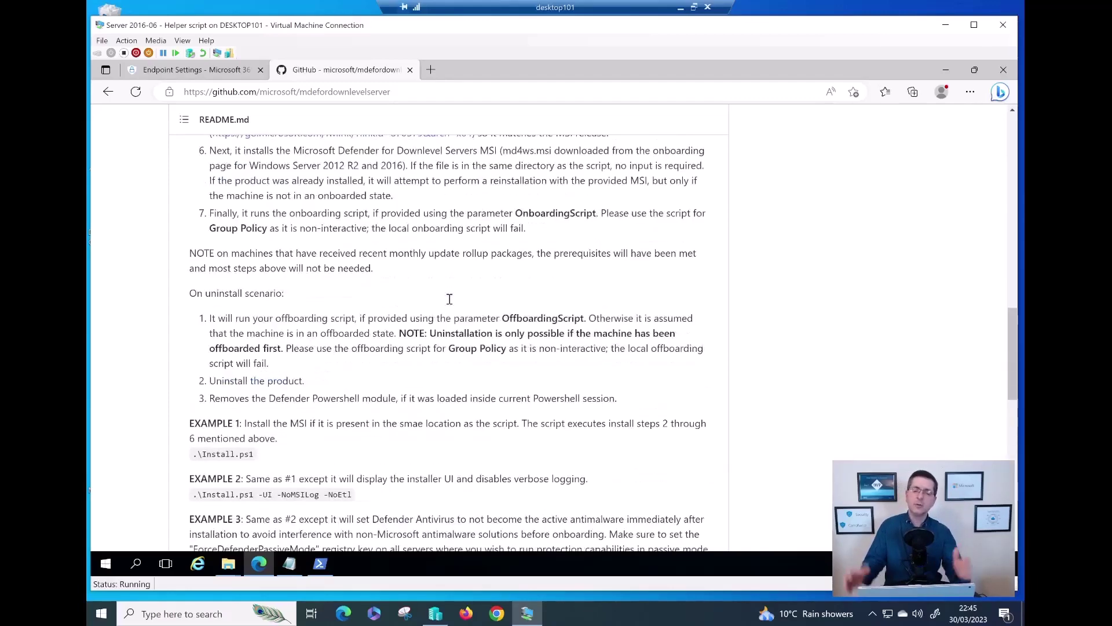
Step: Download the mdefordownlevelserver repository as a ZIP archive
scroll(451, 303, up, 20)
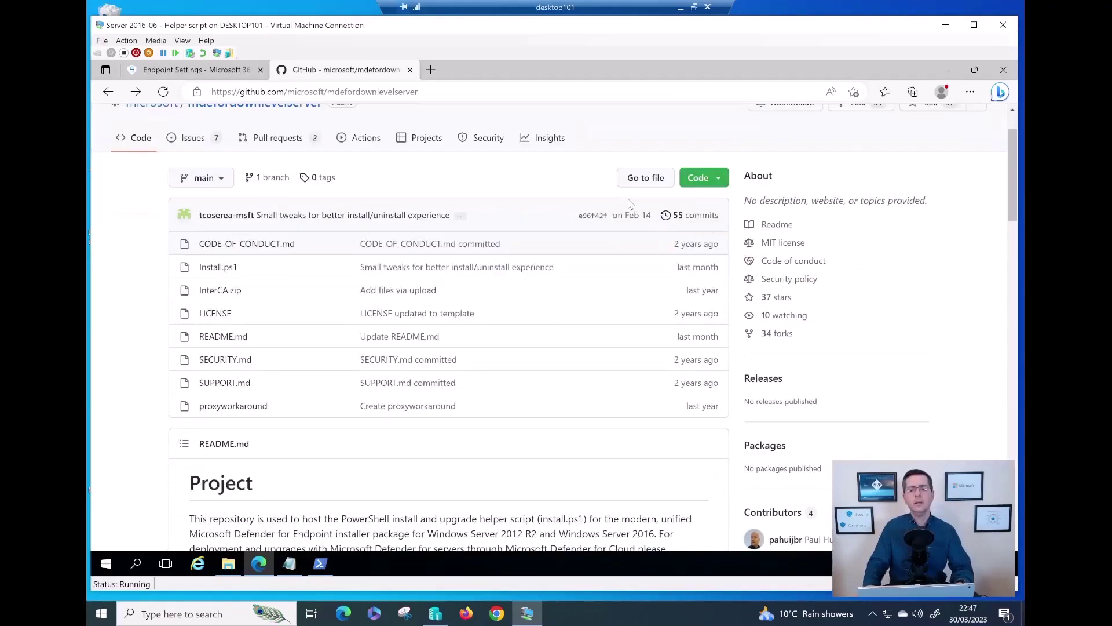
click(712, 179)
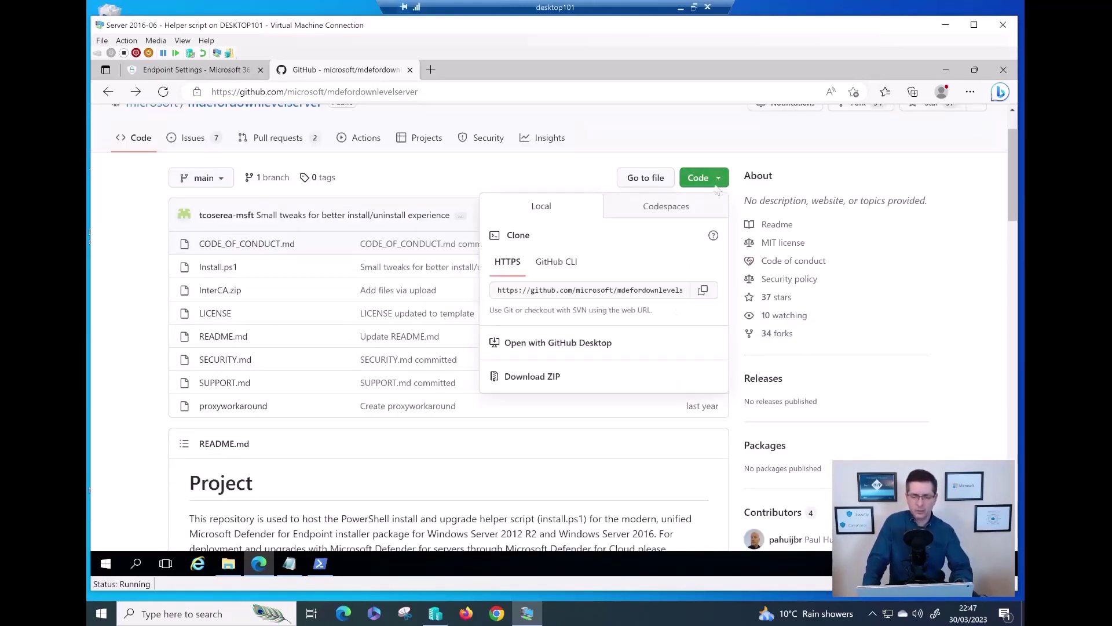
click(551, 378)
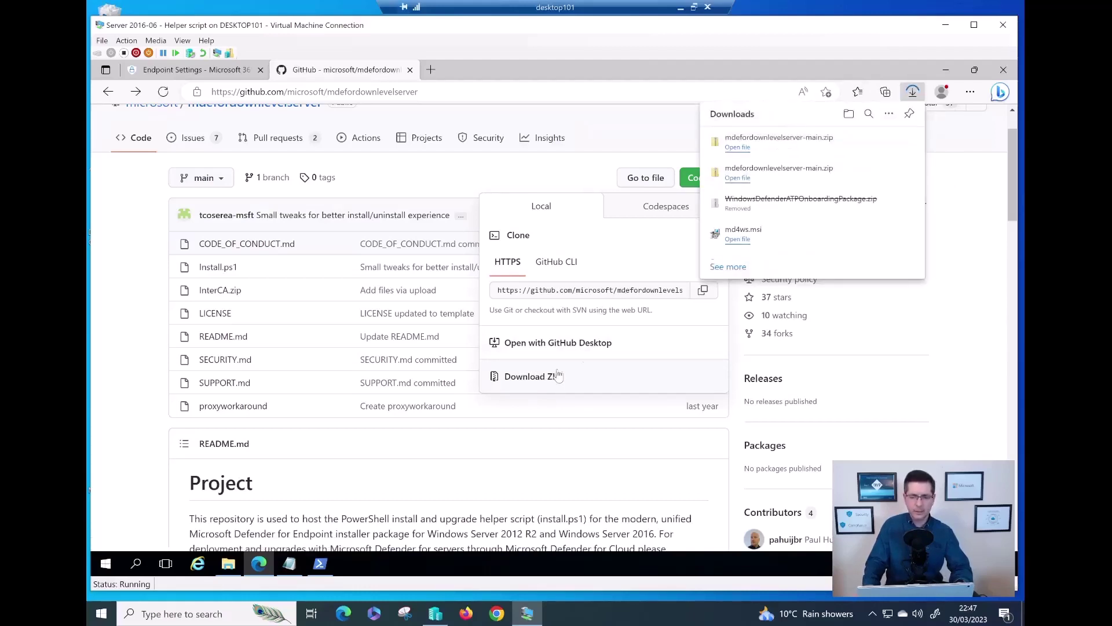
Step: Extract the mdefordownlevelserver-main ZIP archive within the Downloads folder, keeping the suggested destination
click(229, 564)
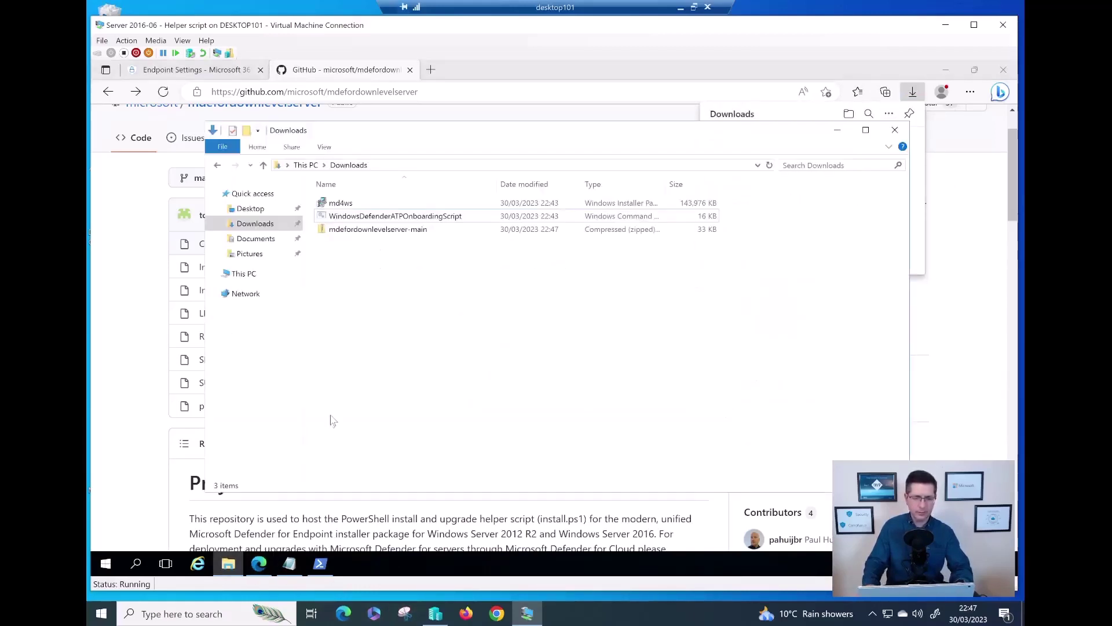
click(404, 232)
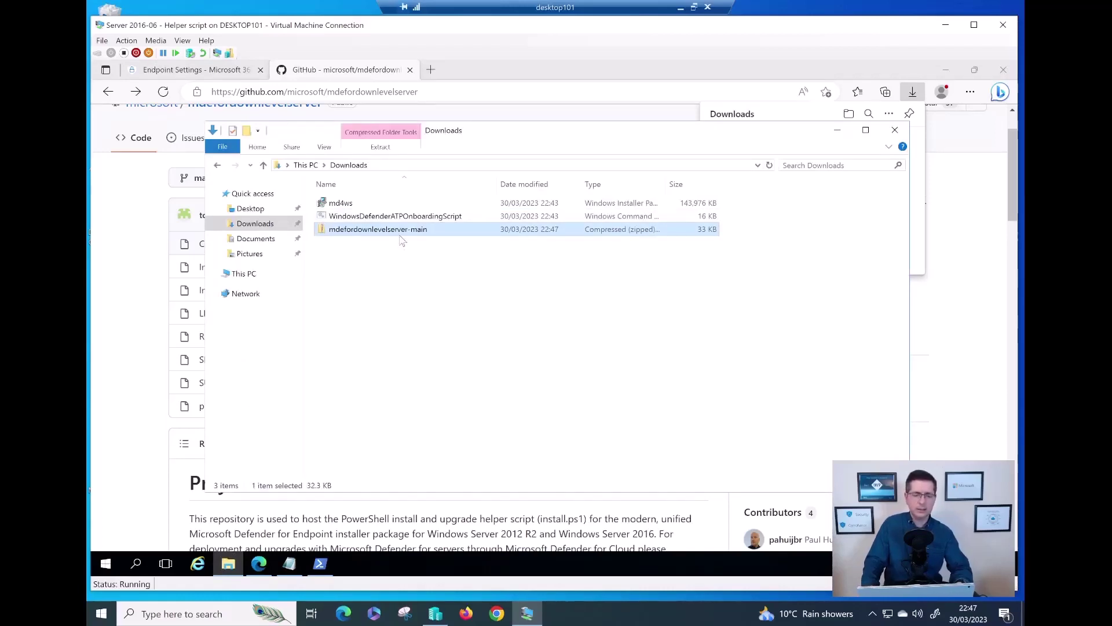
right_click(404, 234)
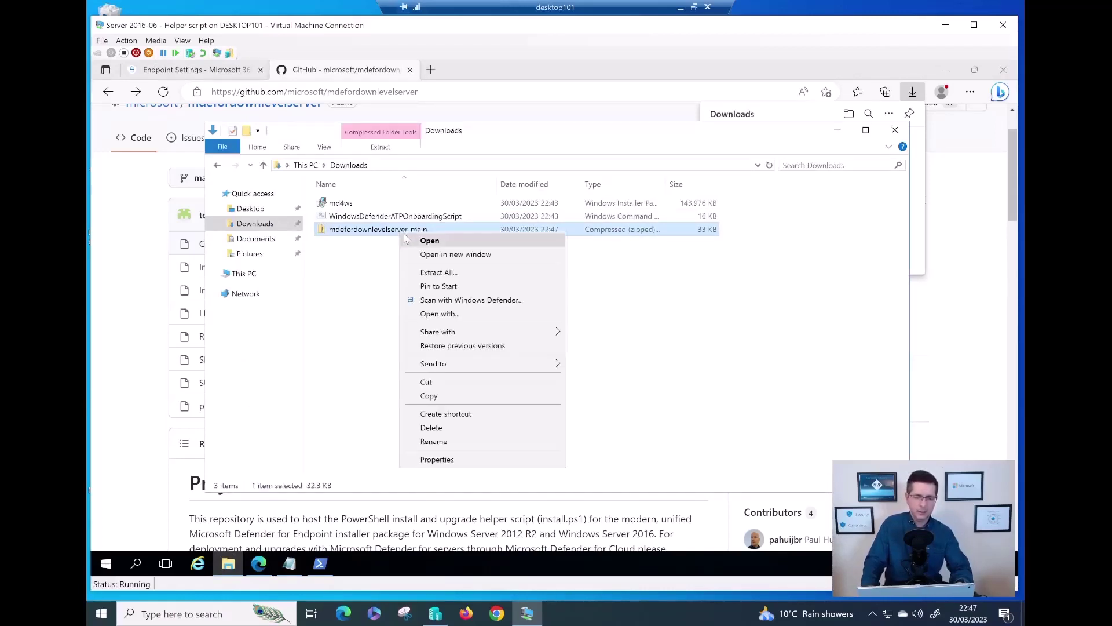
click(455, 276)
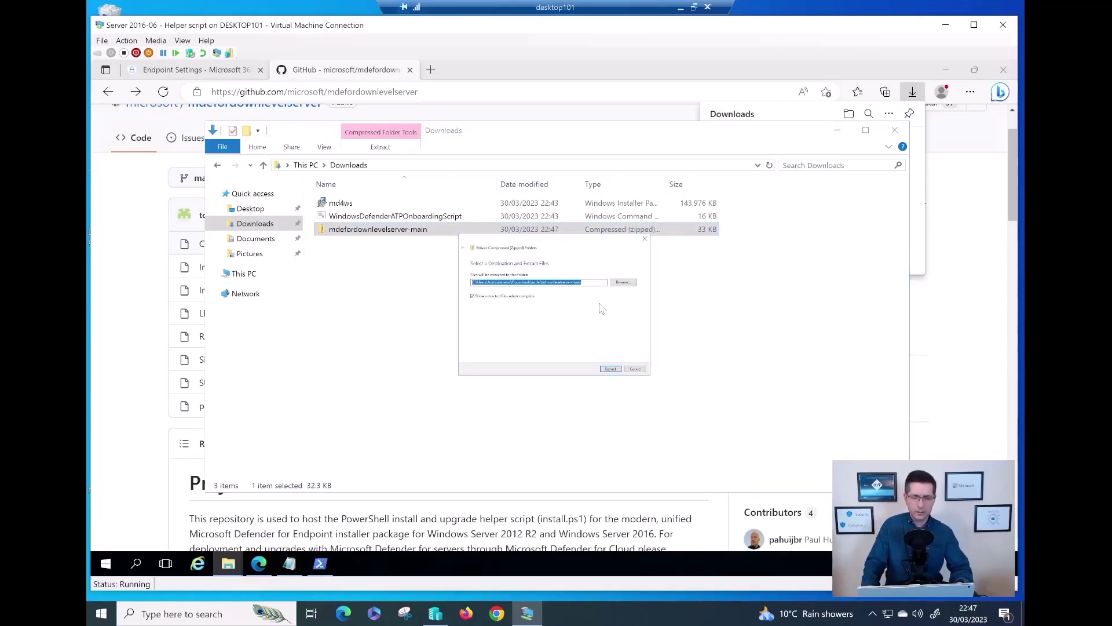
click(611, 369)
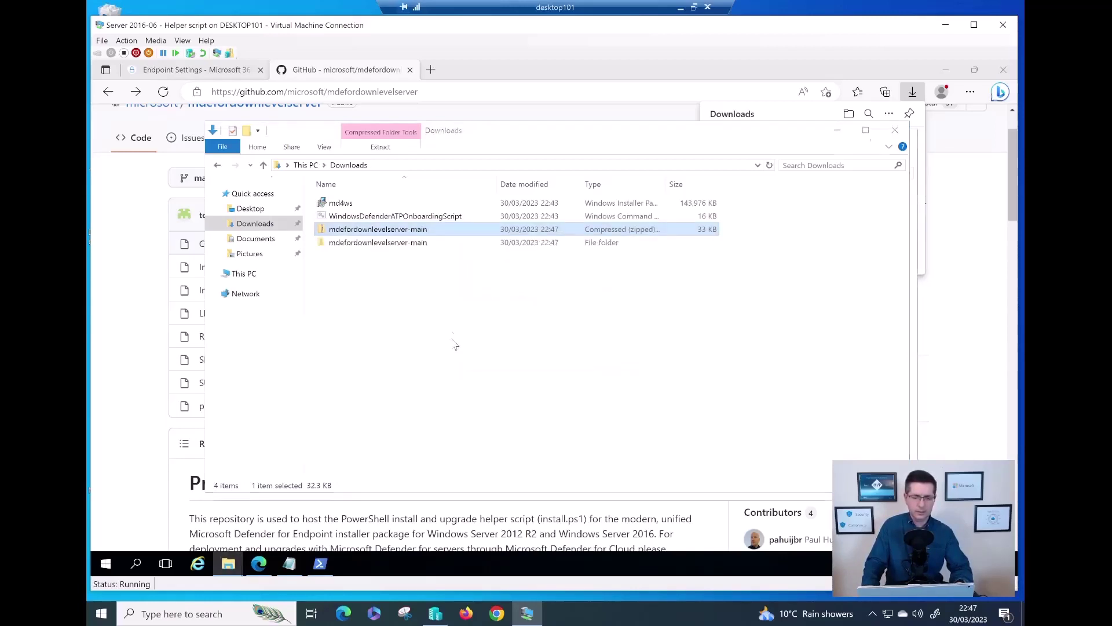
Step: Copy all files from the extracted inner mdefordownlevelserver-main folder and paste them directly into Downloads
double_click(420, 212)
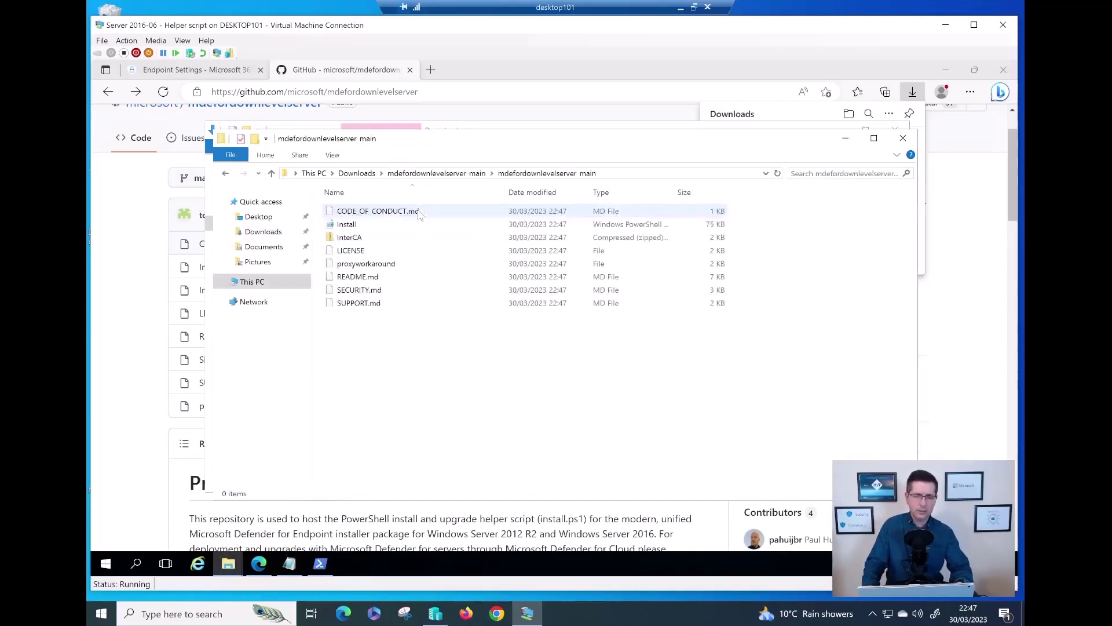
click(370, 265)
key(ctrl+a)
right_click(369, 267)
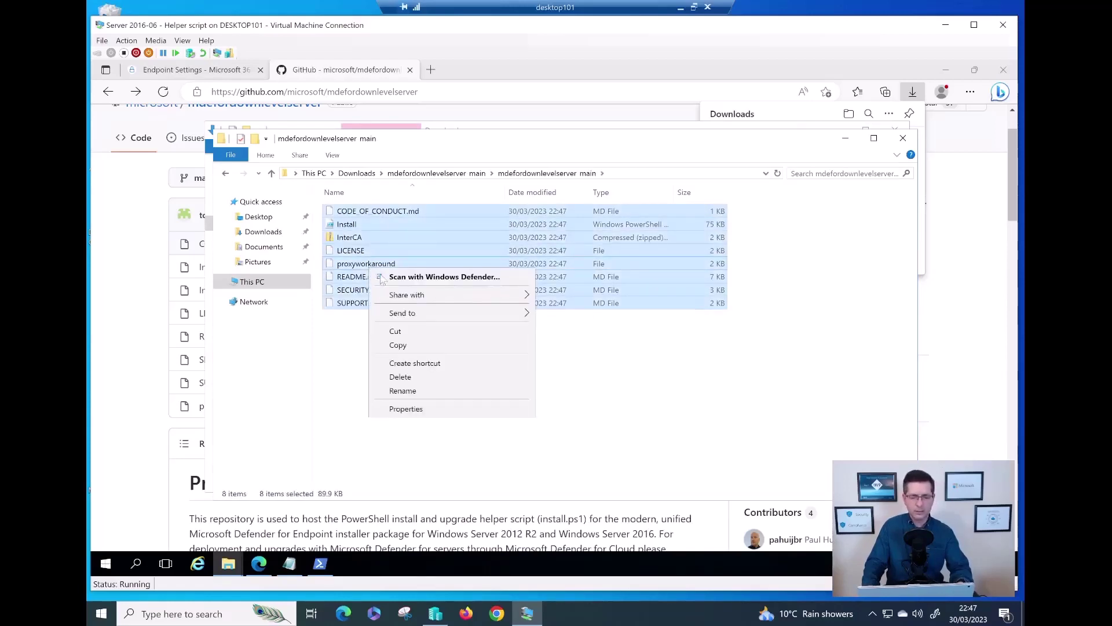
click(398, 345)
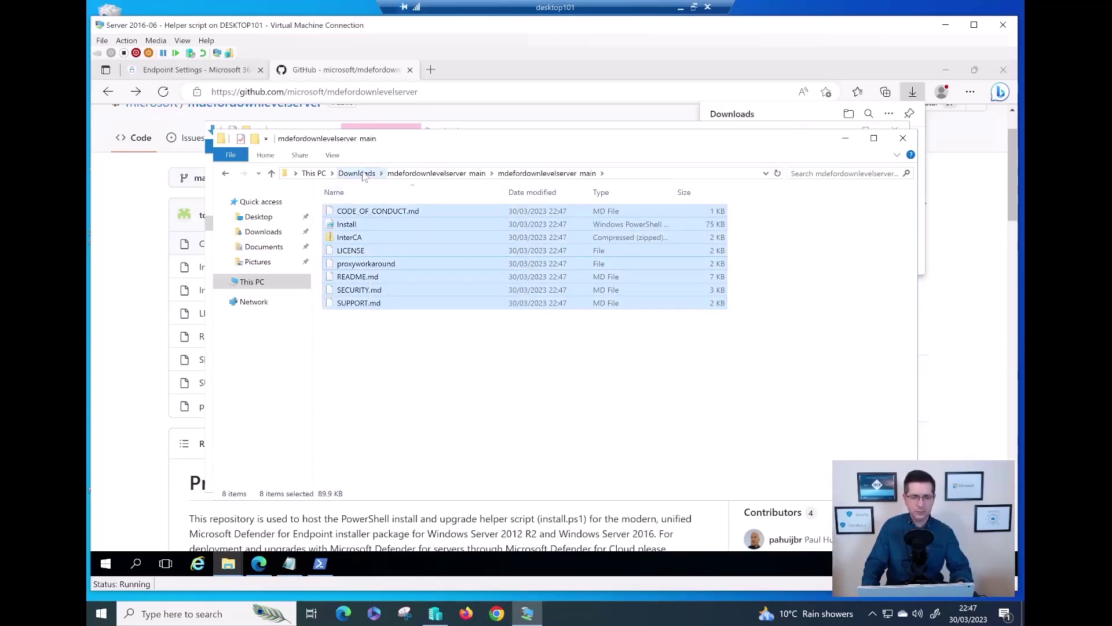
click(357, 173)
right_click(369, 324)
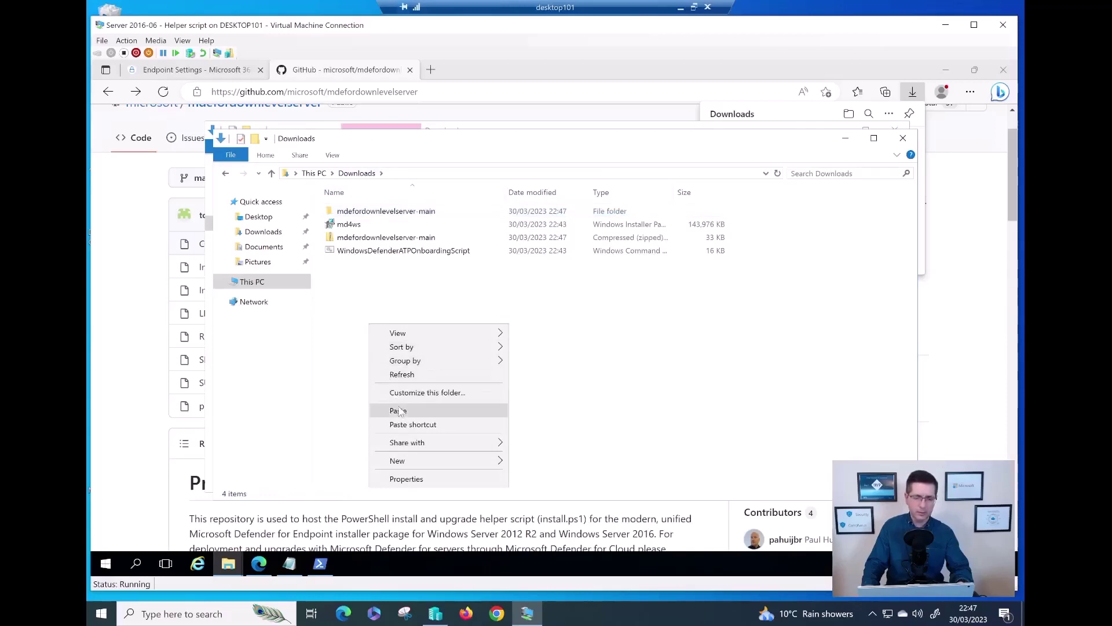
click(399, 412)
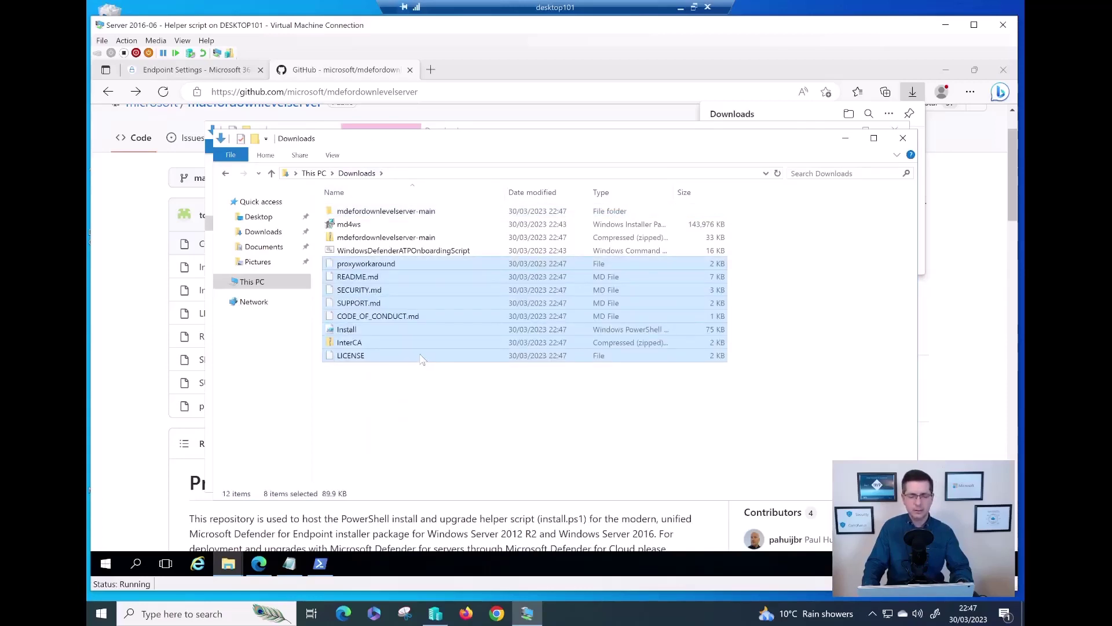
click(422, 417)
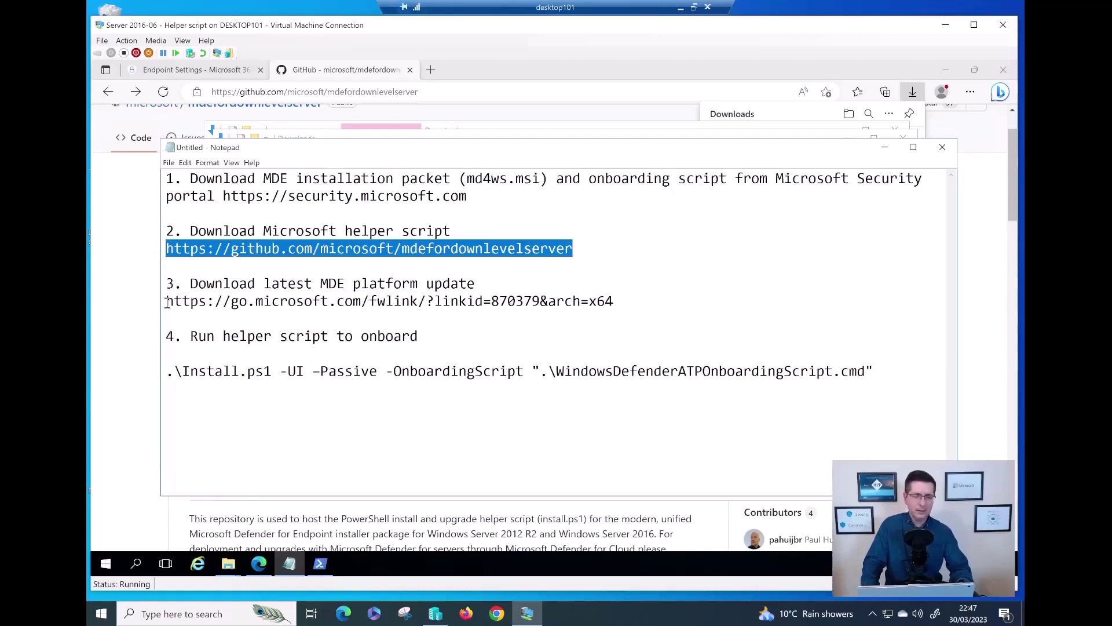
drag(167, 302, 398, 318)
drag(586, 320, 619, 306)
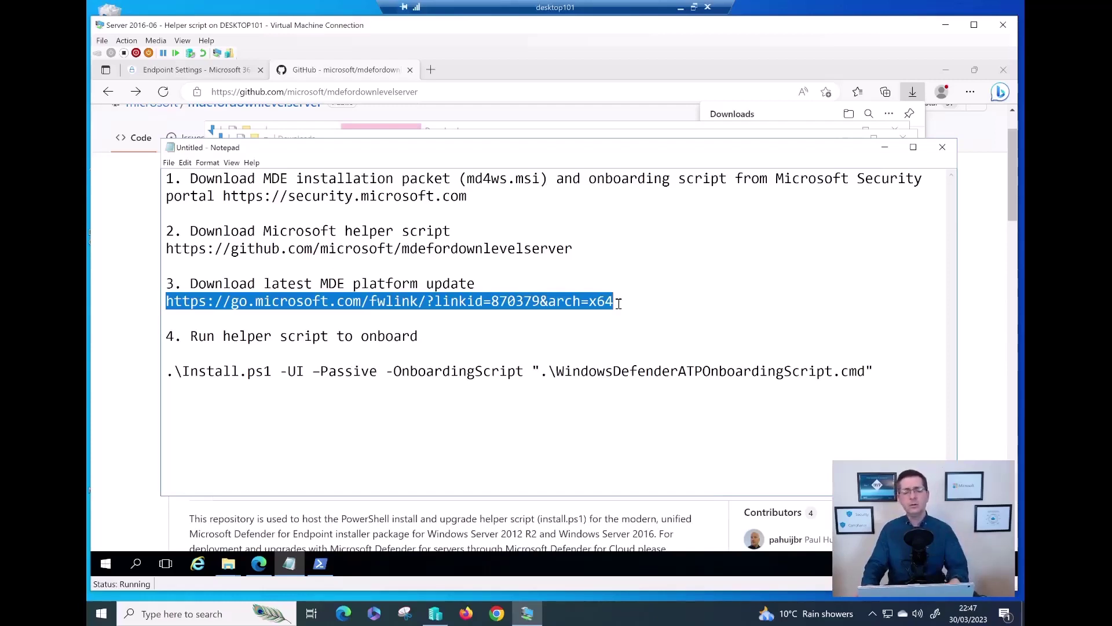
click(619, 304)
drag(617, 303, 159, 302)
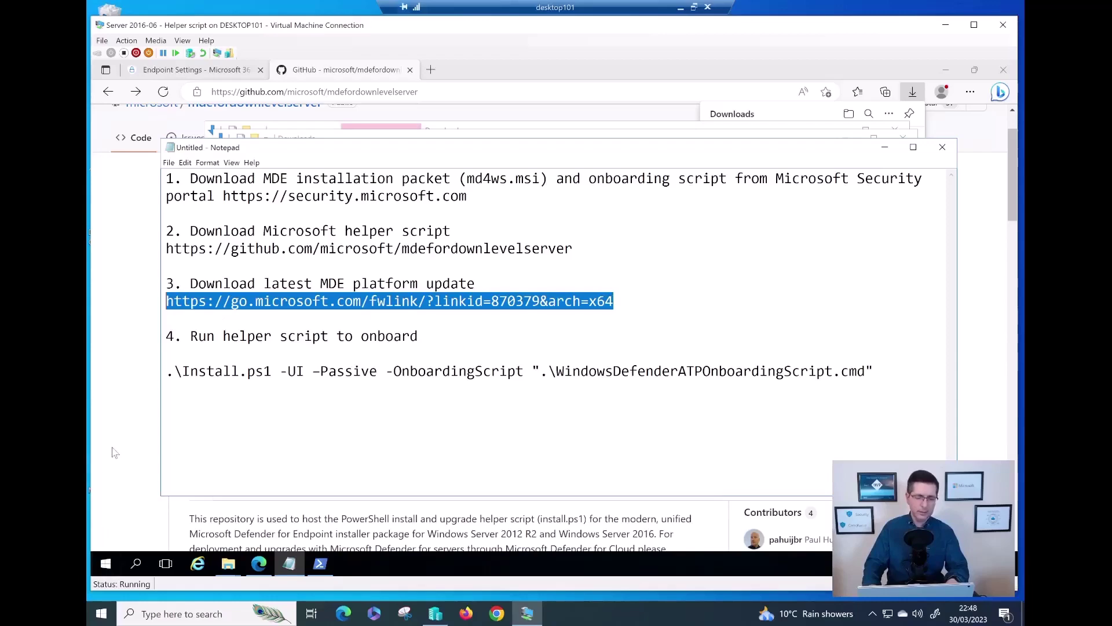
click(433, 74)
key(ctrl+t)
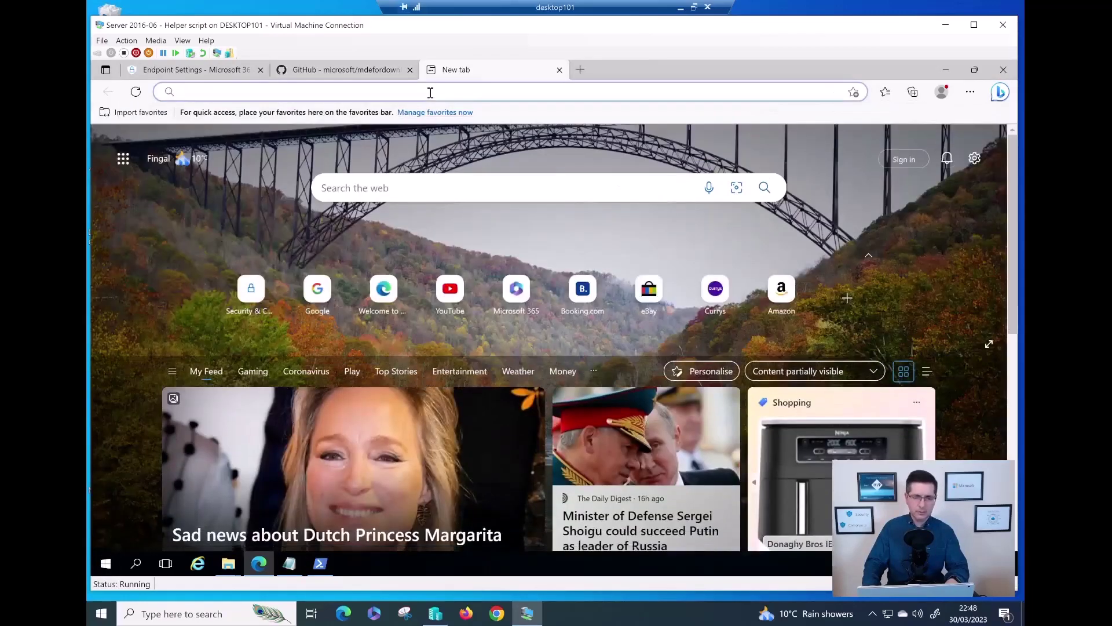
key(ctrl+v)
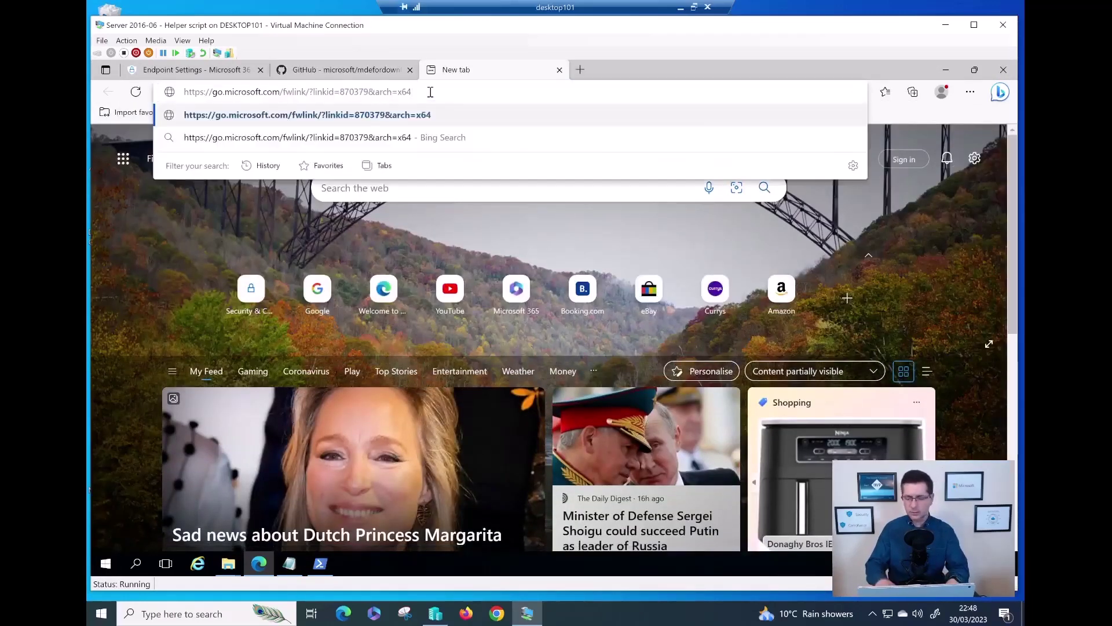
key(Return)
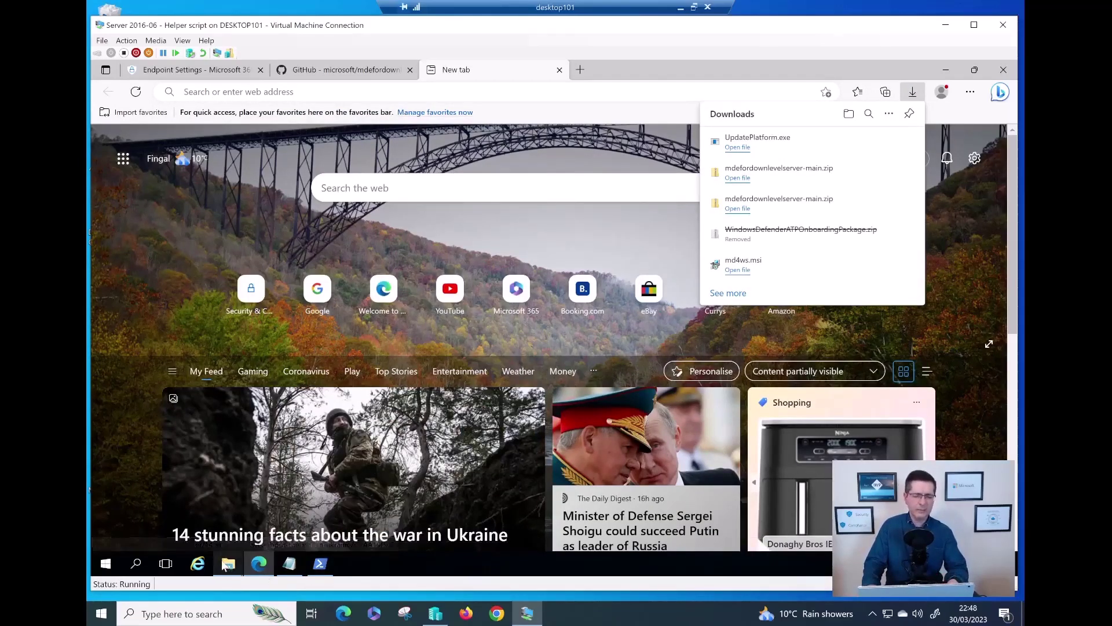
Step: Check the Downloads folder for the UpdatePlatform application and review the step list in the Notepad notes
mouse_move(228, 564)
click(163, 510)
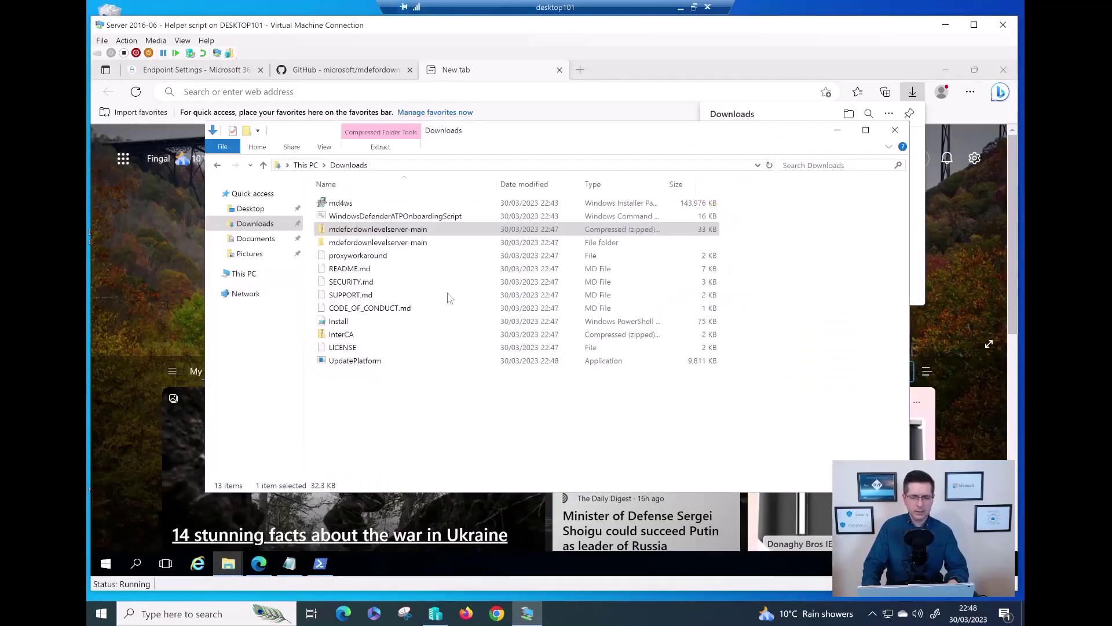
click(380, 426)
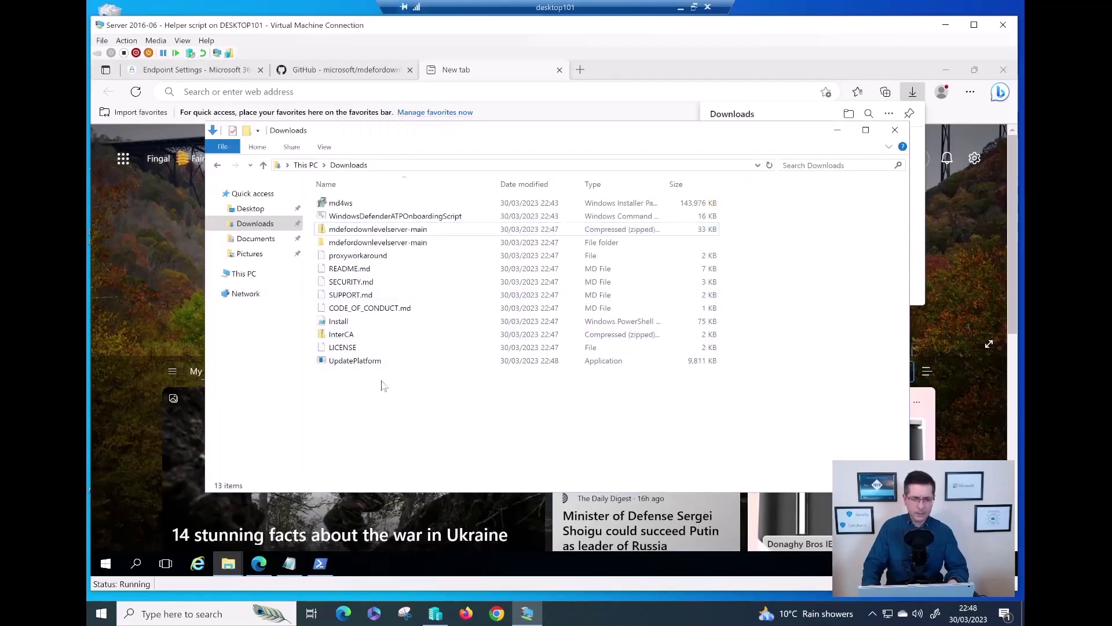
click(354, 361)
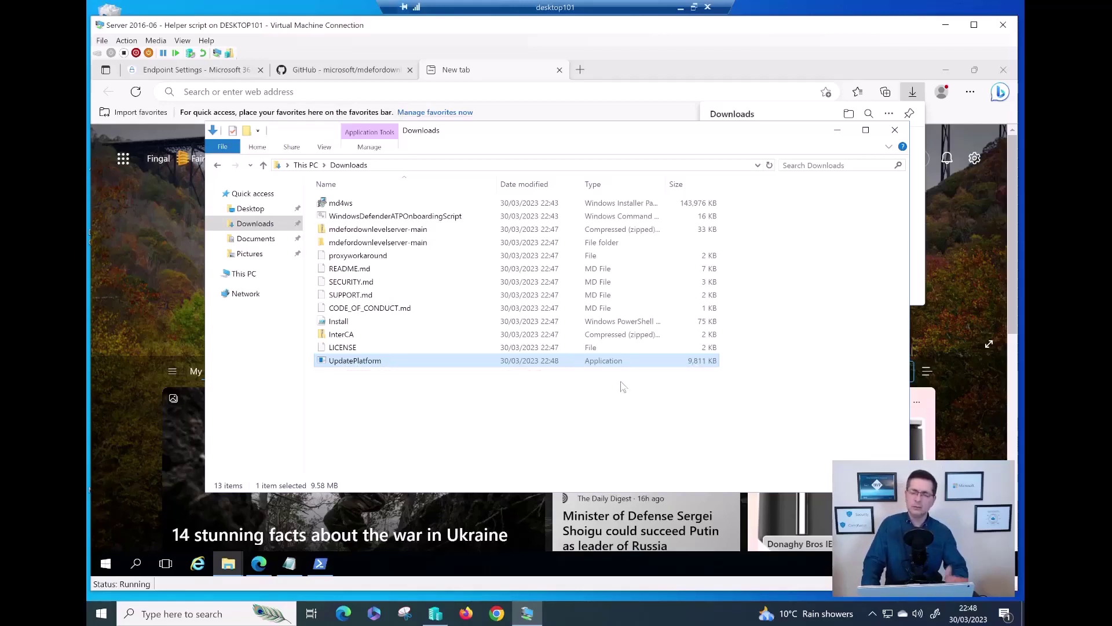
click(289, 562)
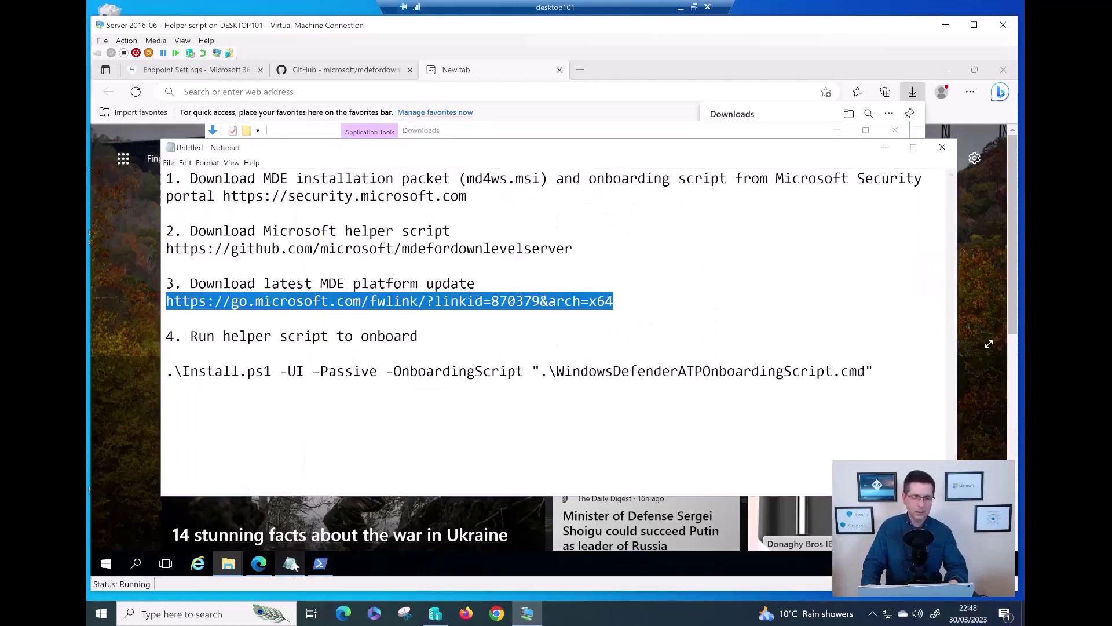
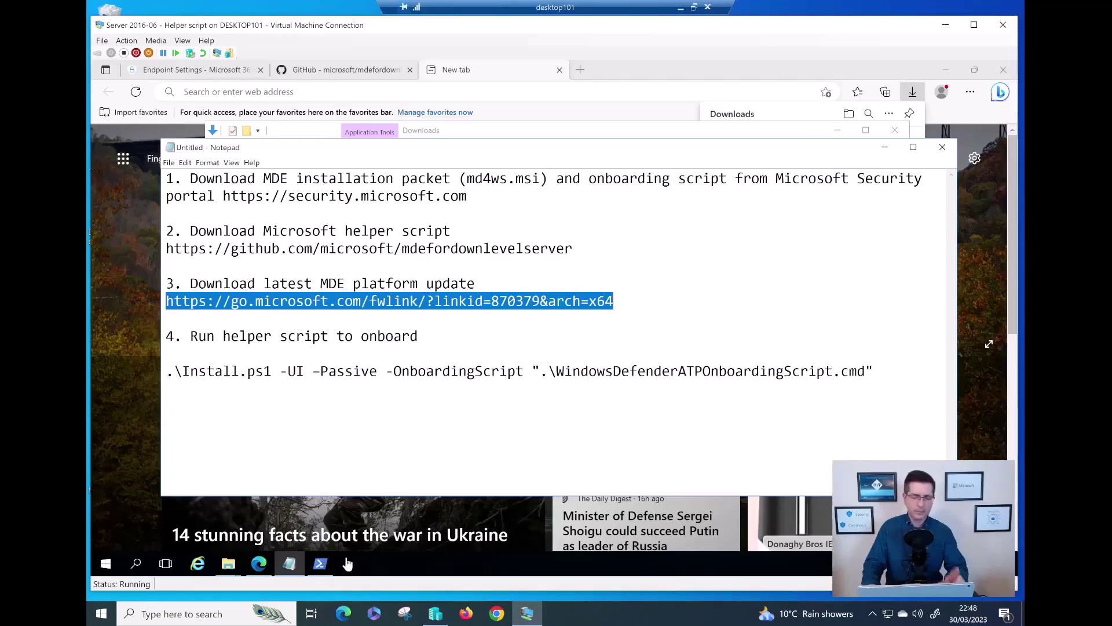
Step: Copy everything in the Downloads folder and go to the root of Local Disk (C:)
click(228, 563)
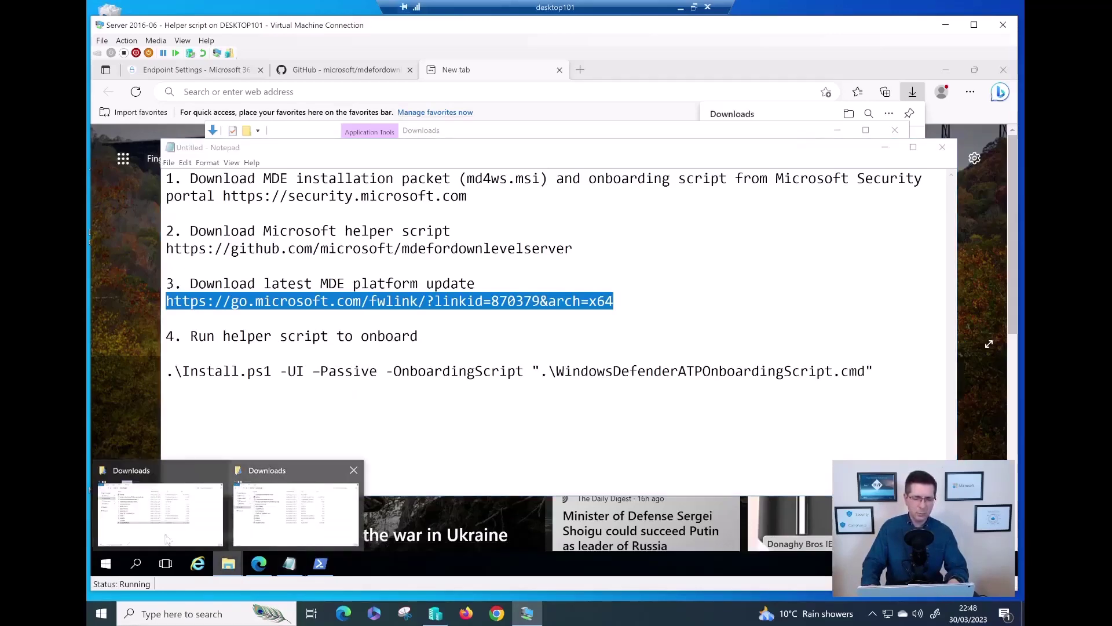
click(161, 513)
click(366, 260)
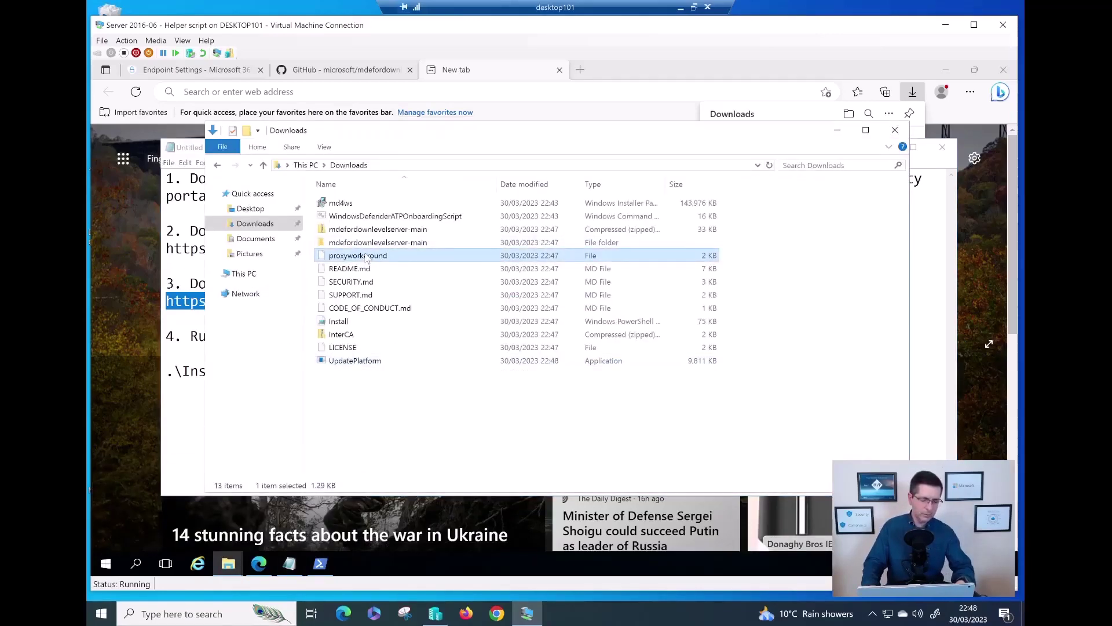
key(ctrl+a)
right_click(366, 256)
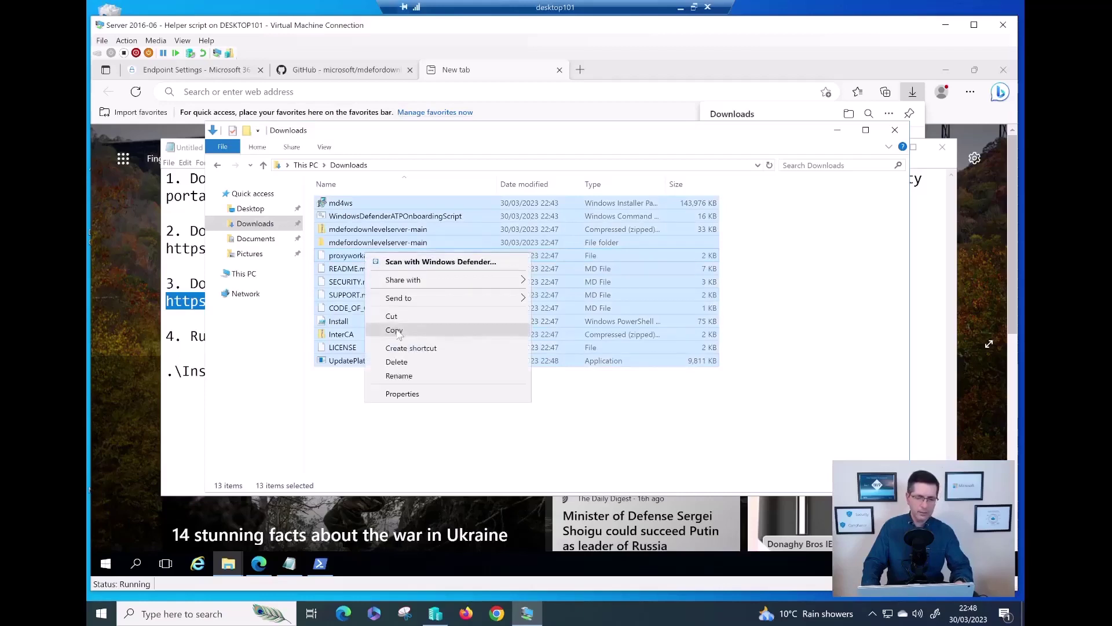
click(394, 330)
click(265, 277)
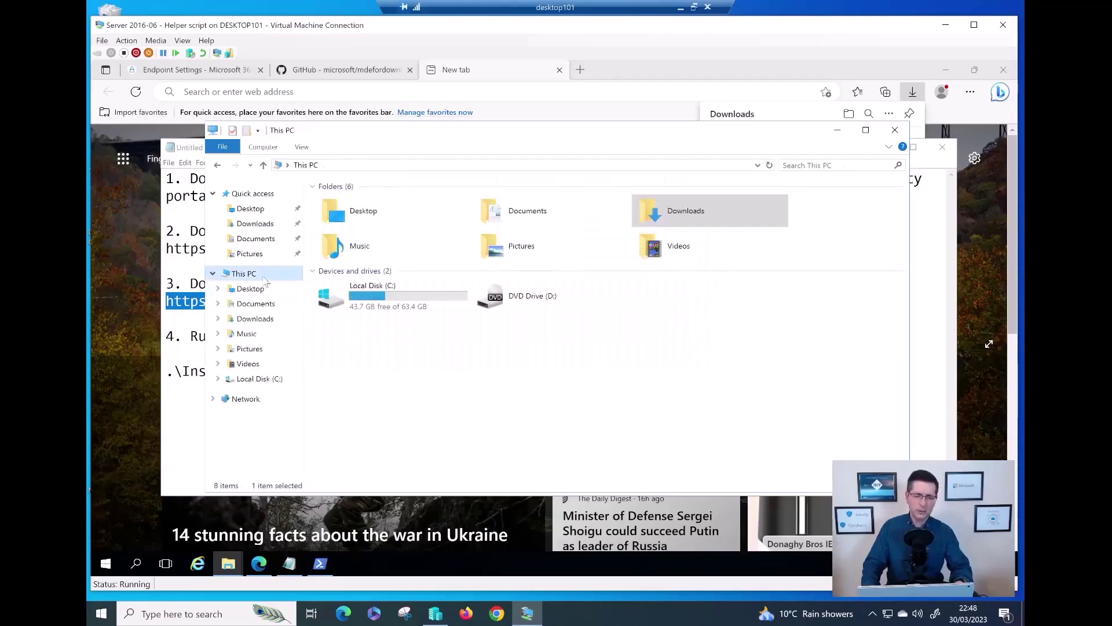
click(261, 380)
Step: Try to create and name a new folder in the root of Local Disk (C:)
right_click(367, 336)
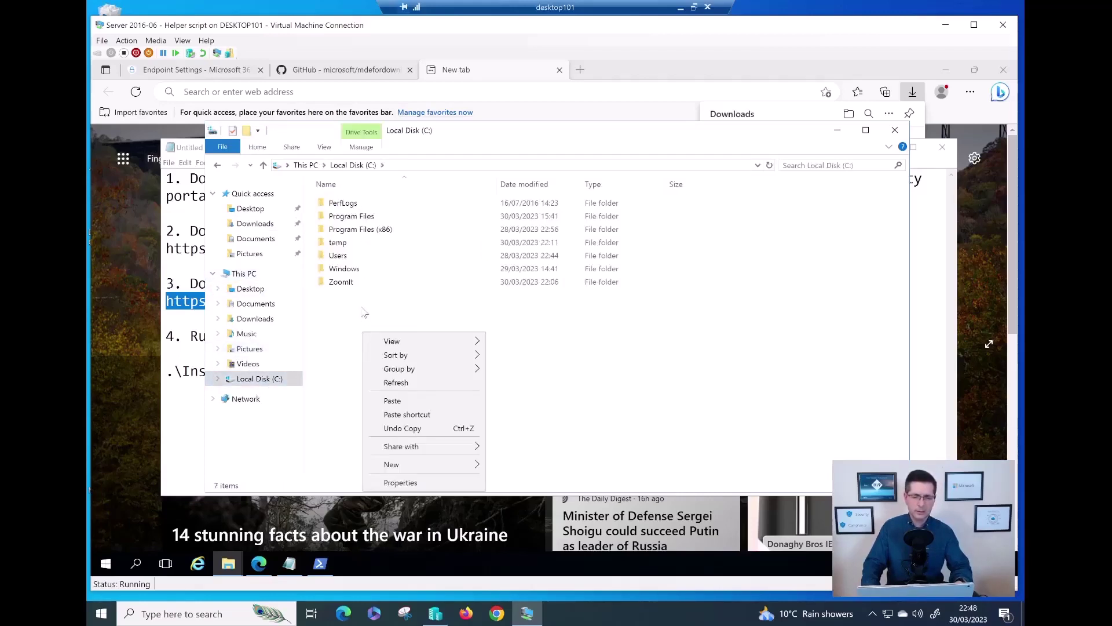
mouse_move(416, 465)
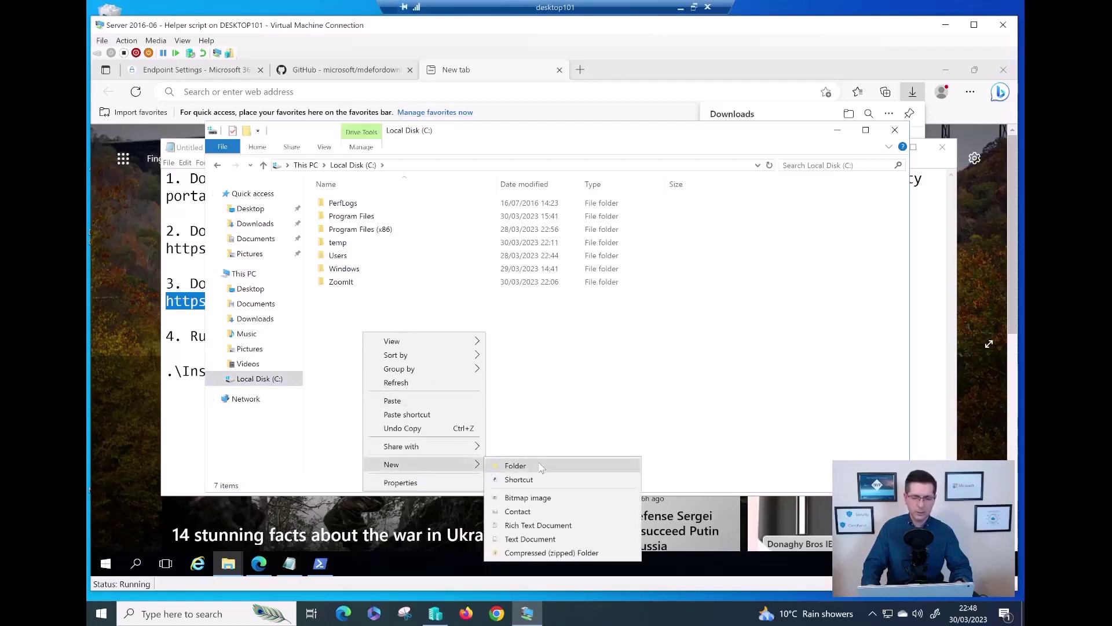
click(540, 467)
key(BackSpace)
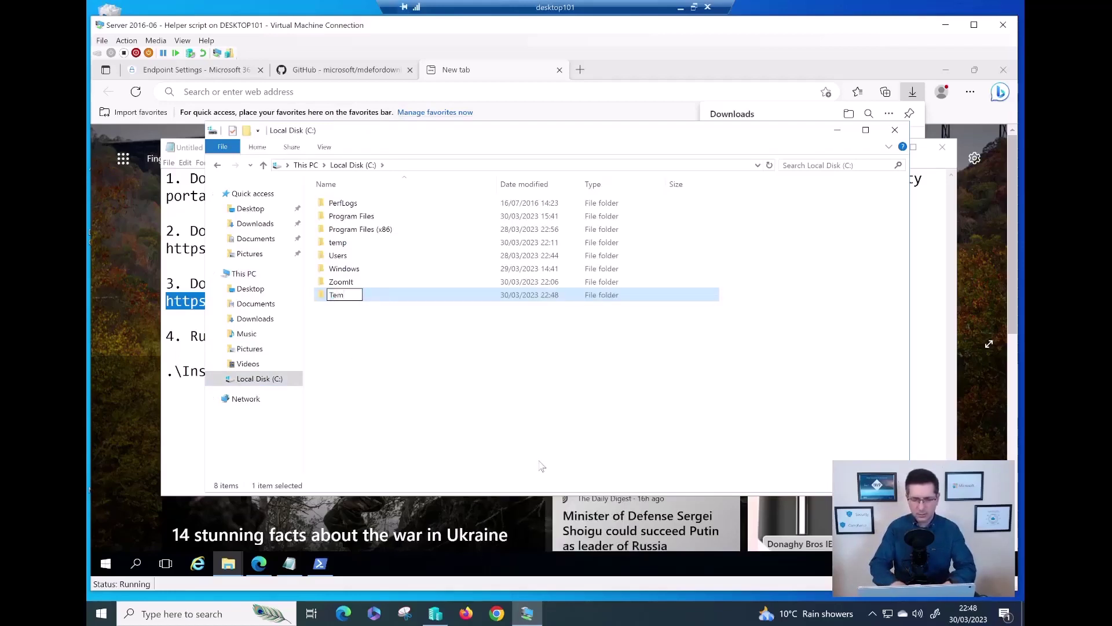
click(469, 433)
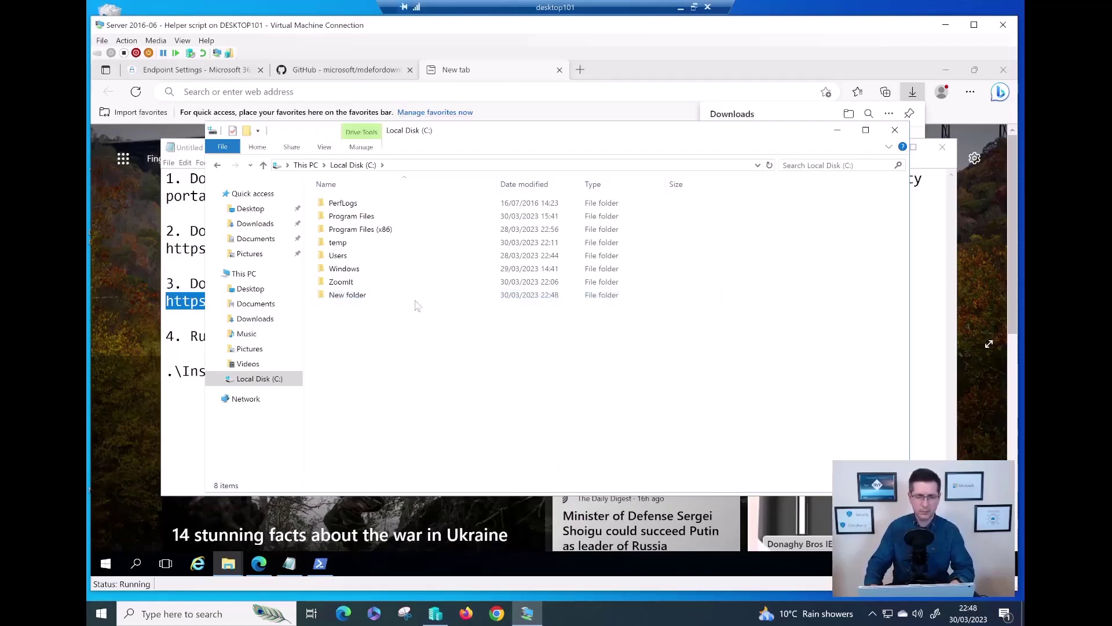
Step: Paste the copied installation files into the existing C:\temp folder
double_click(370, 244)
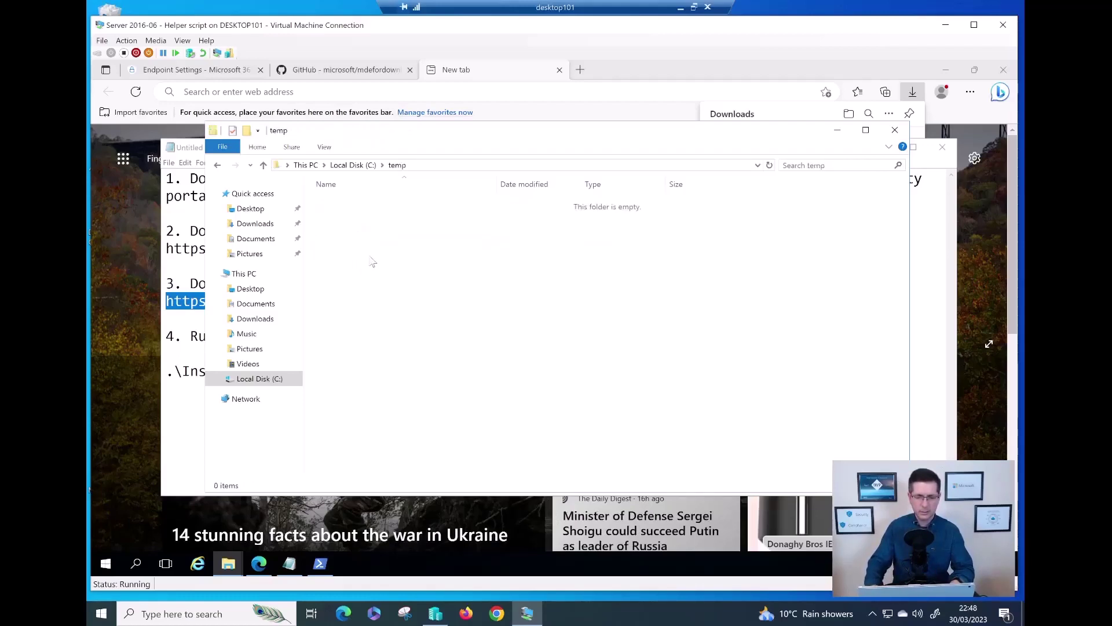
right_click(366, 262)
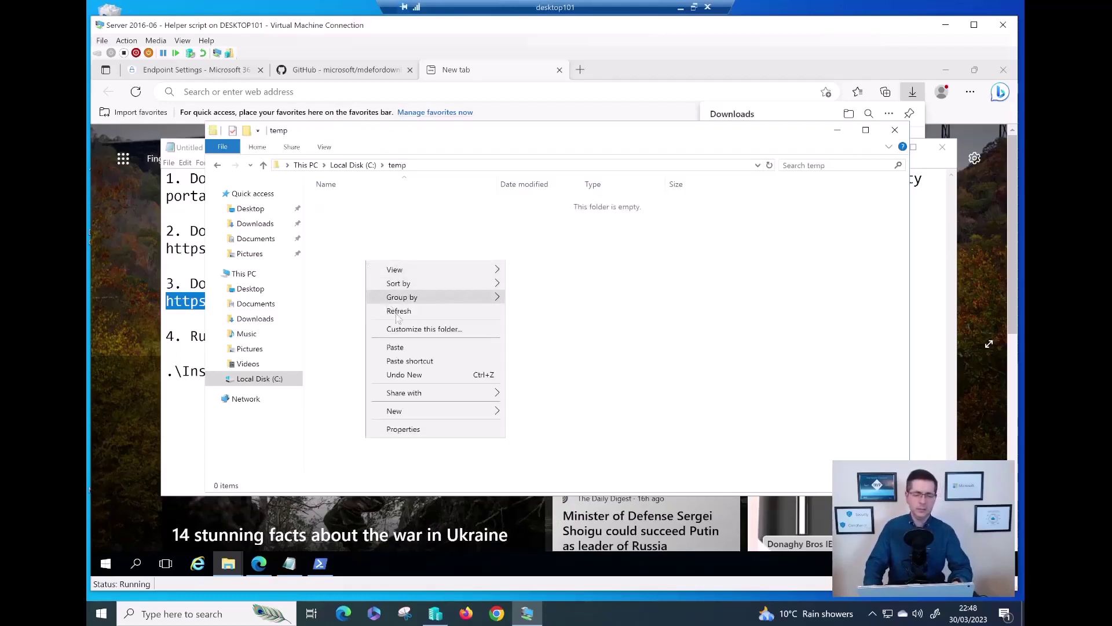
click(407, 346)
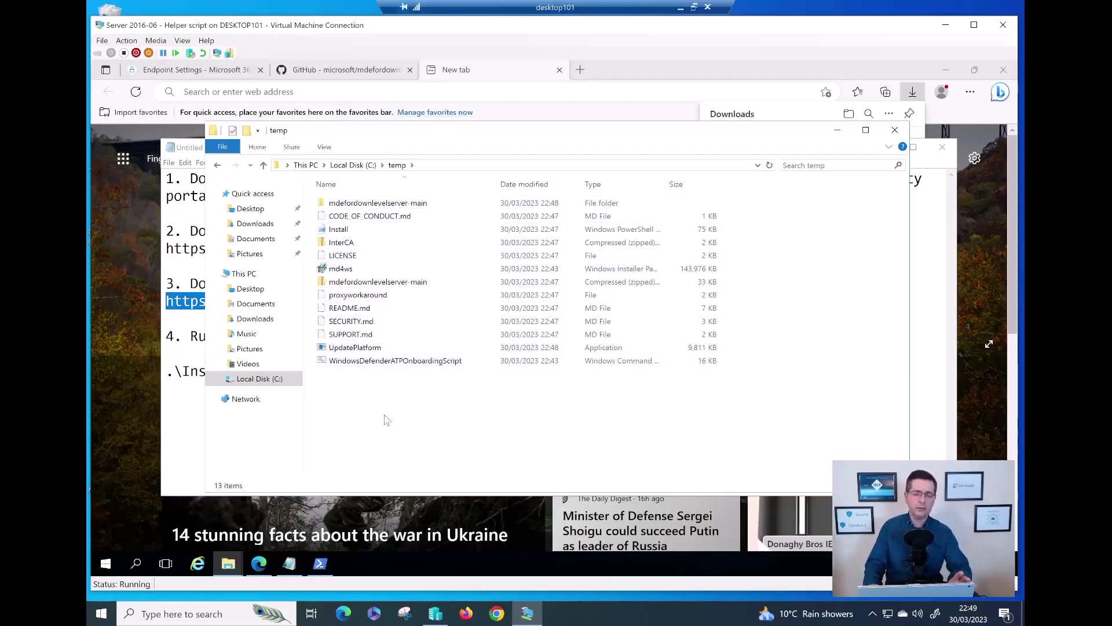
Step: Highlight the Install script name and the –Passive switch in the onboarding command of the Notepad notes
click(290, 565)
click(313, 426)
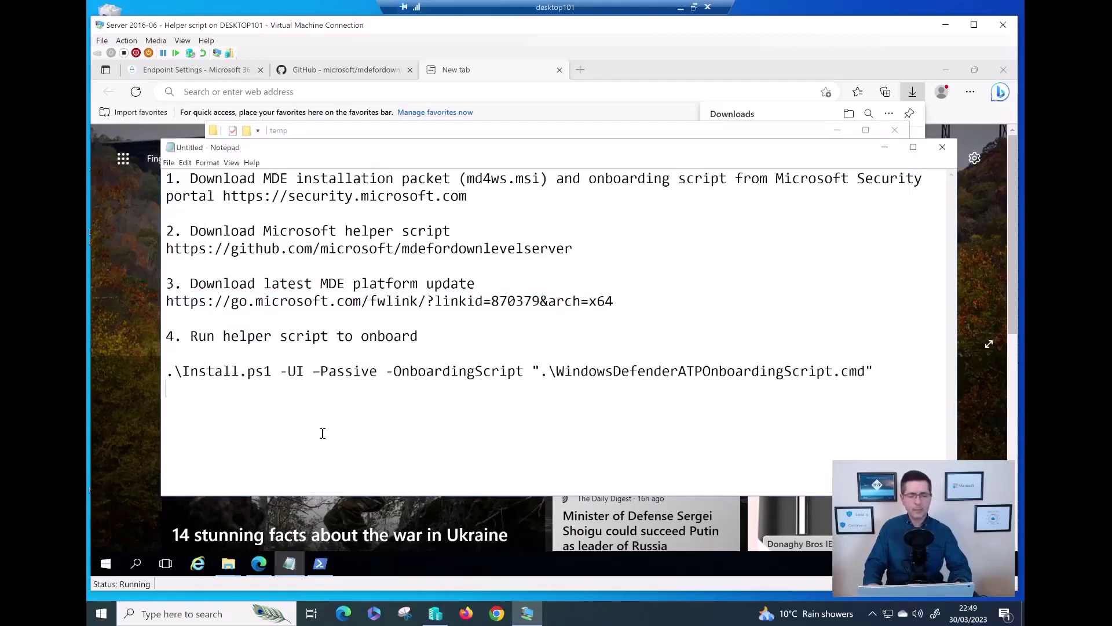
drag(182, 372, 240, 371)
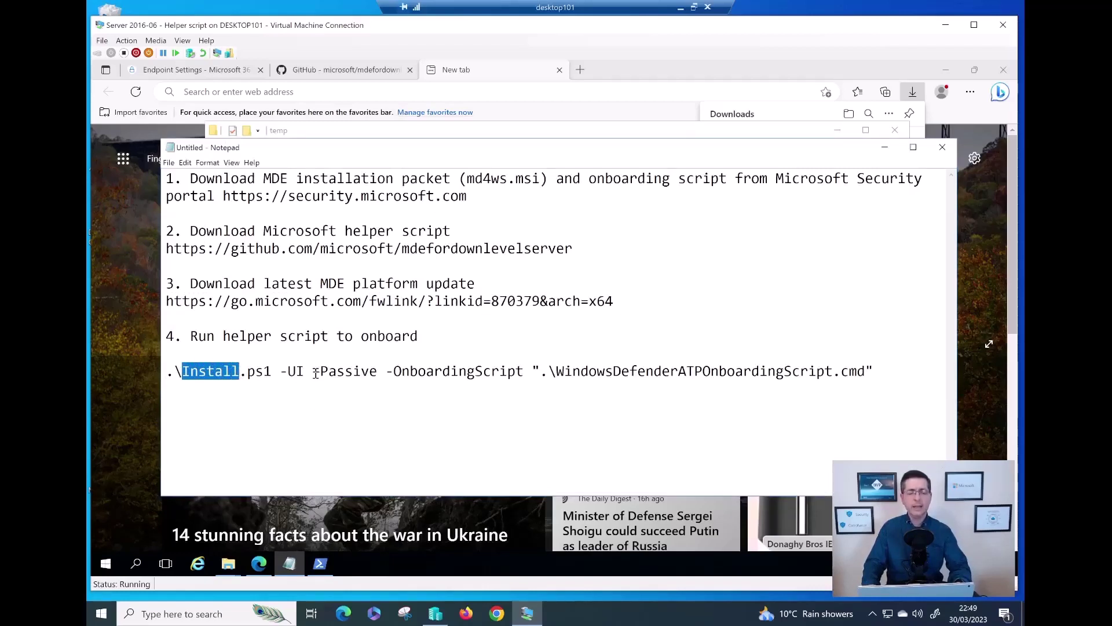
drag(313, 372, 377, 371)
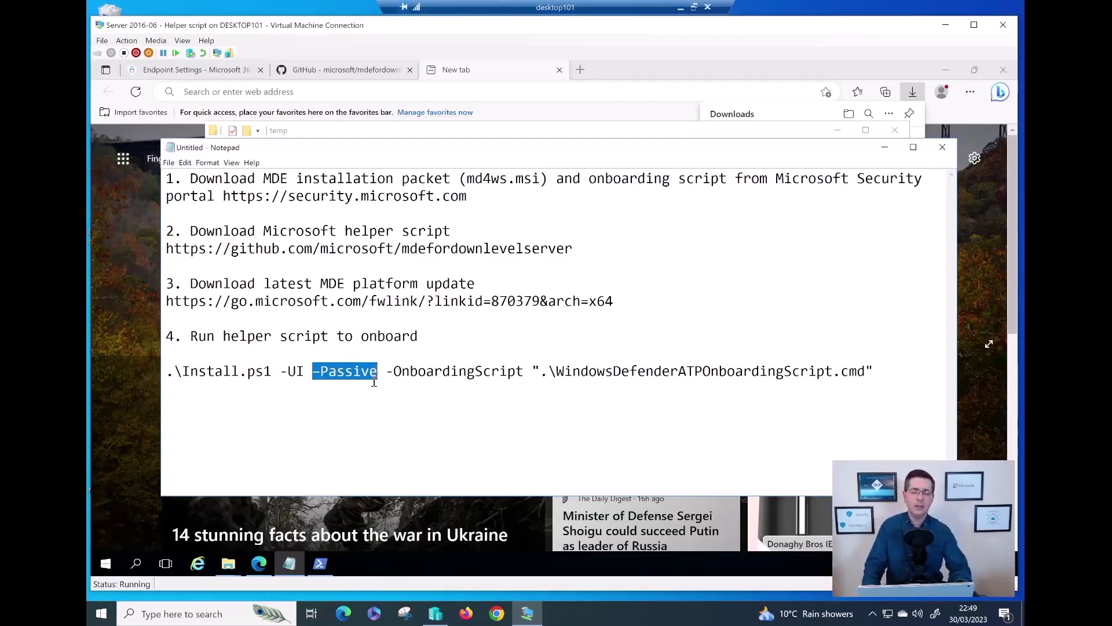
Step: Remove the –Passive switch from the onboarding command in the Notepad notes
click(375, 383)
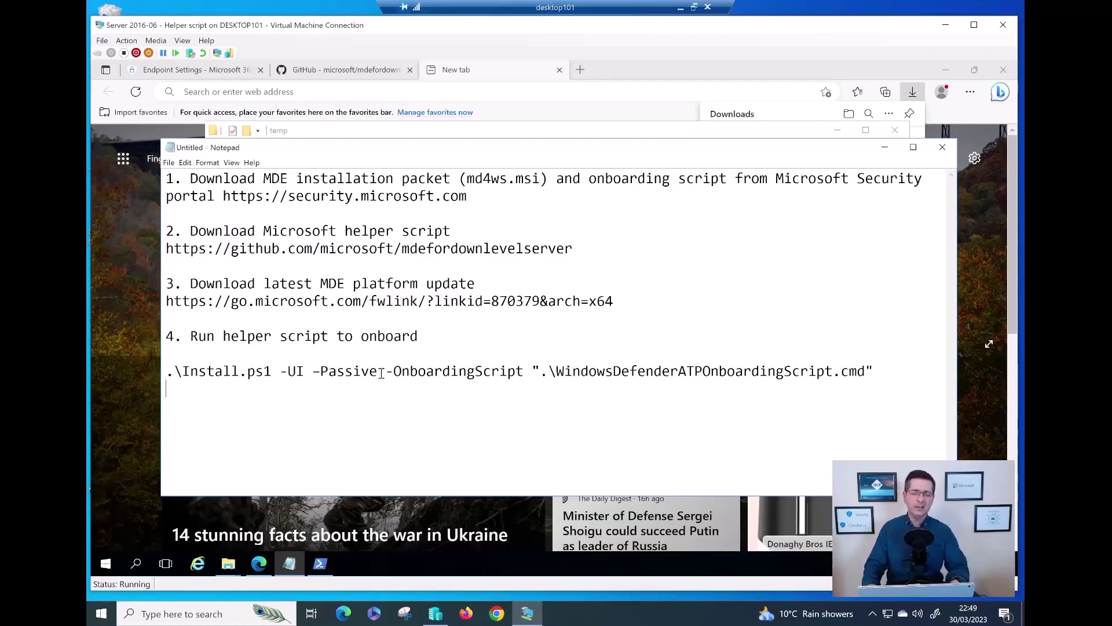
drag(382, 372, 313, 372)
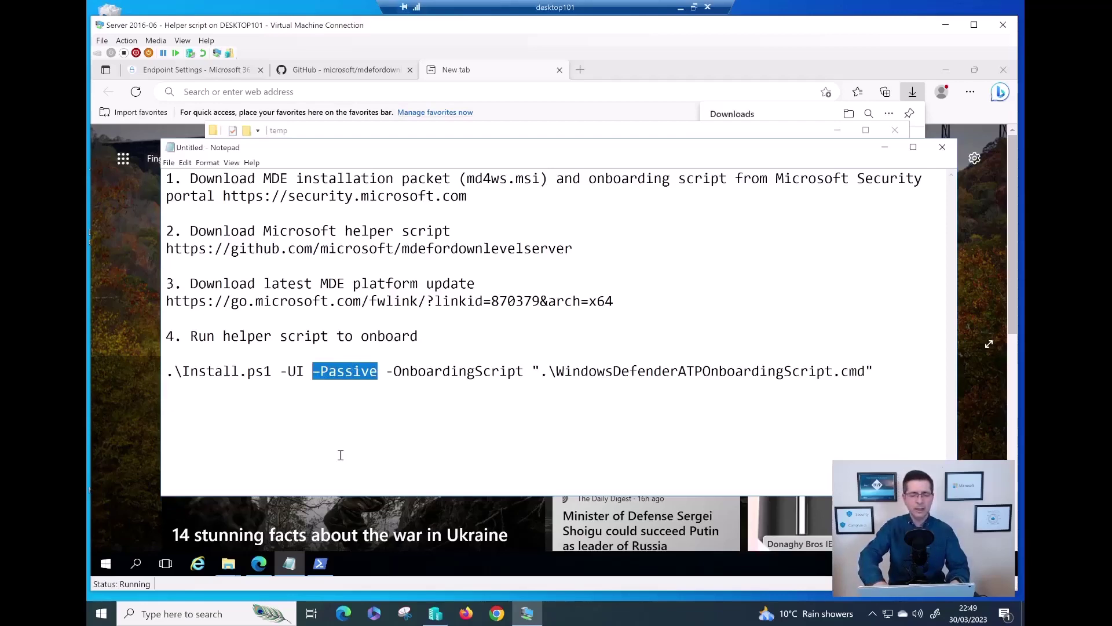
key(Delete)
key(Delete)
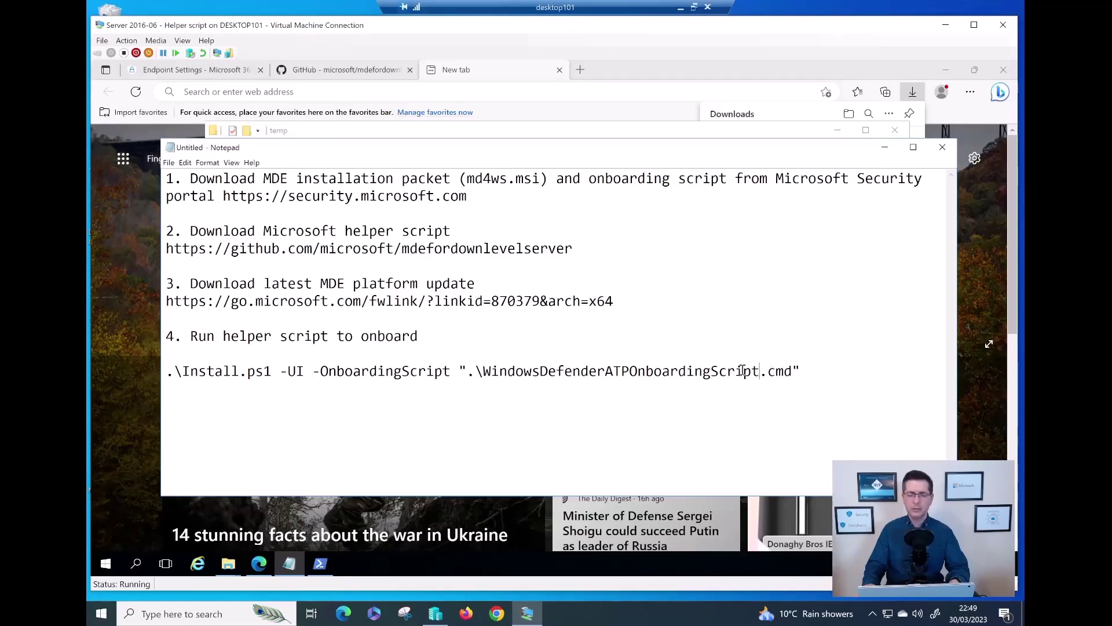
Step: Copy the full Install.ps1 onboarding command, including the -UI and -OnboardingScript parameters, from the Notepad notes
drag(760, 370, 485, 371)
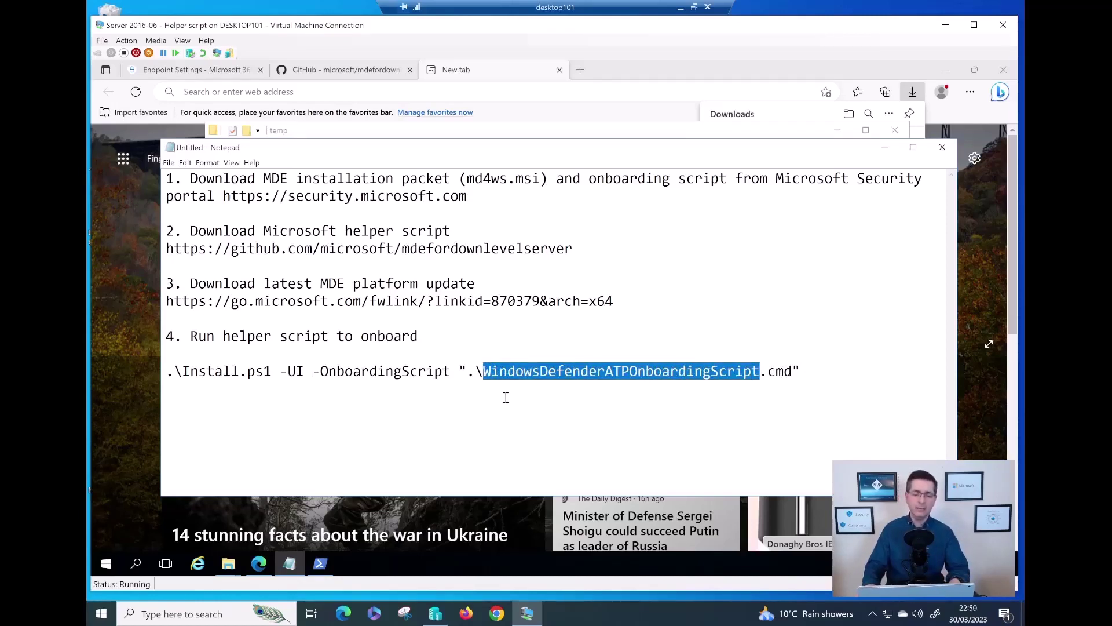
click(515, 370)
drag(515, 371, 156, 364)
key(ctrl+c)
click(807, 368)
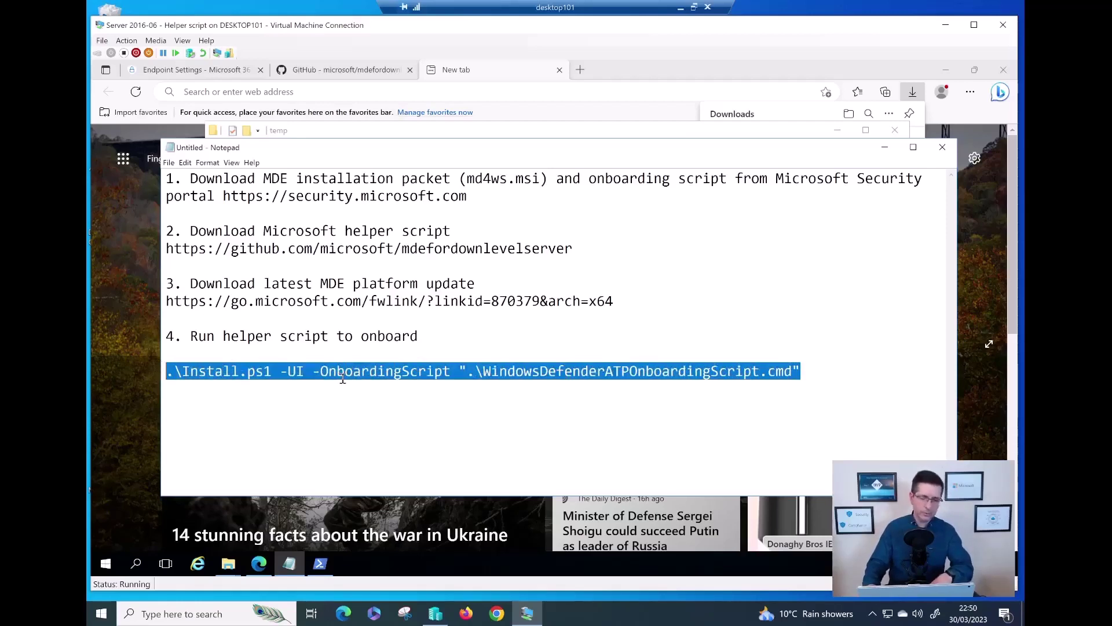
Step: Open a Windows PowerShell session with administrator rights
click(320, 570)
click(993, 75)
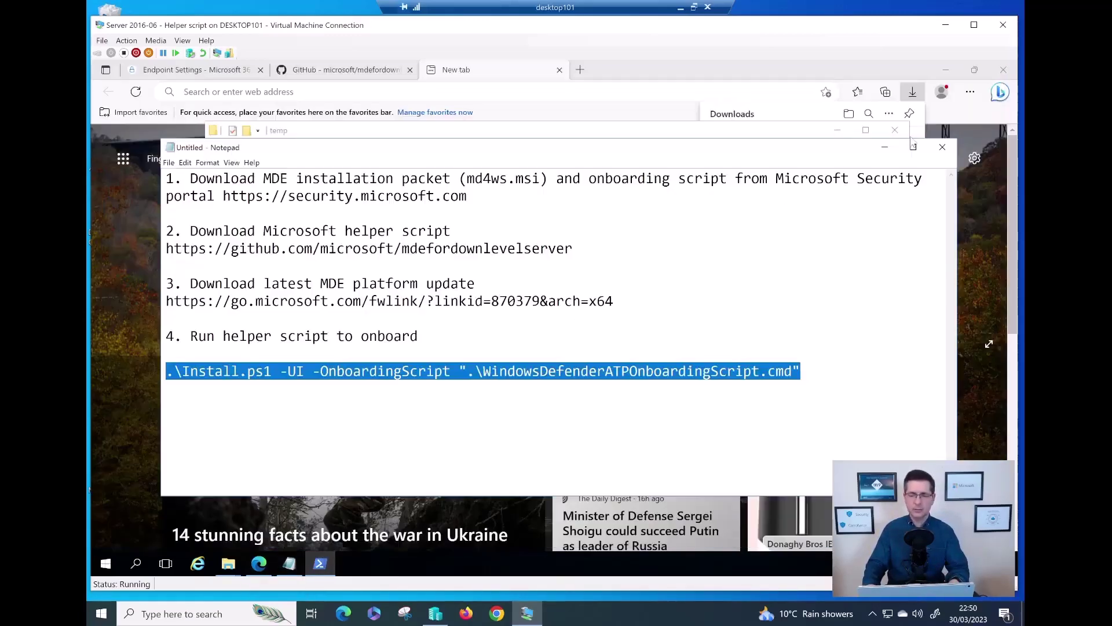
right_click(322, 565)
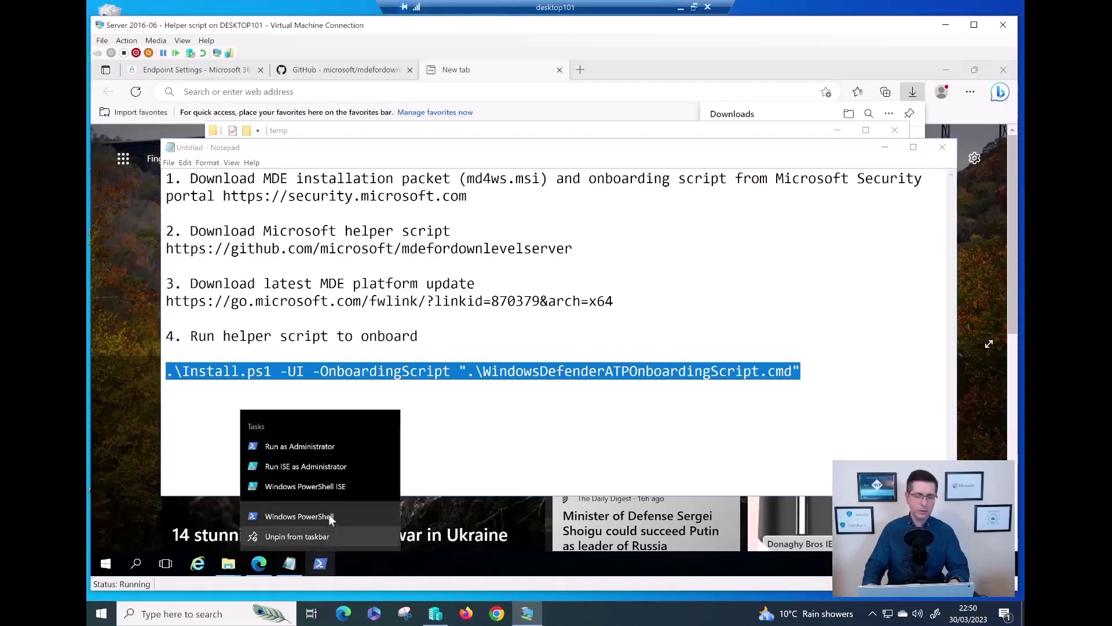
click(329, 448)
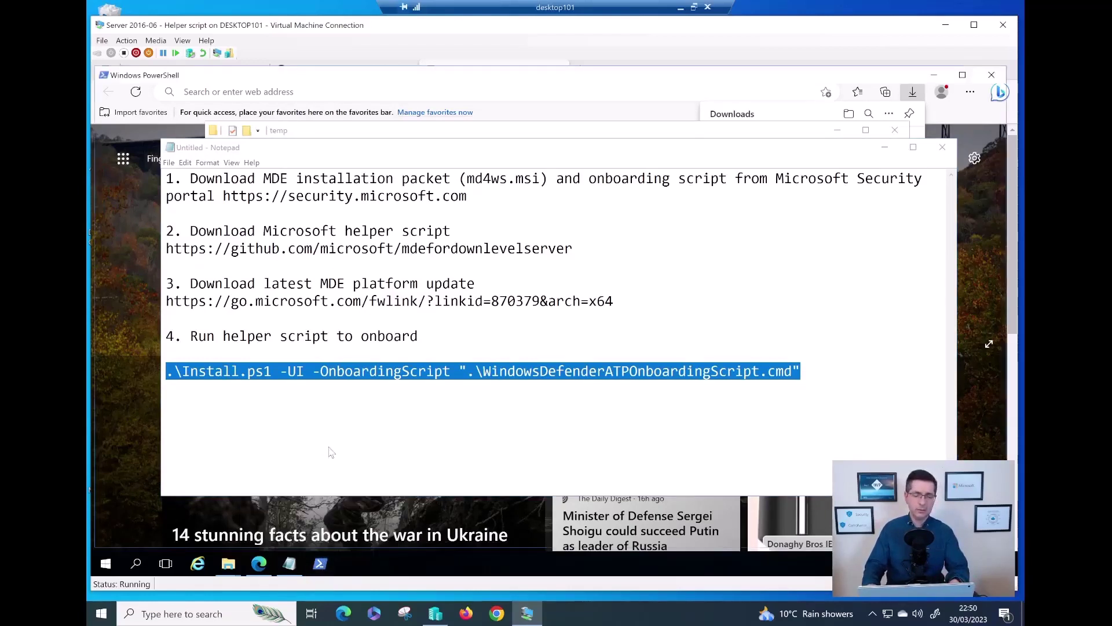
Step: Change the working directory to the root of C: and into the temp folder
text(cd)
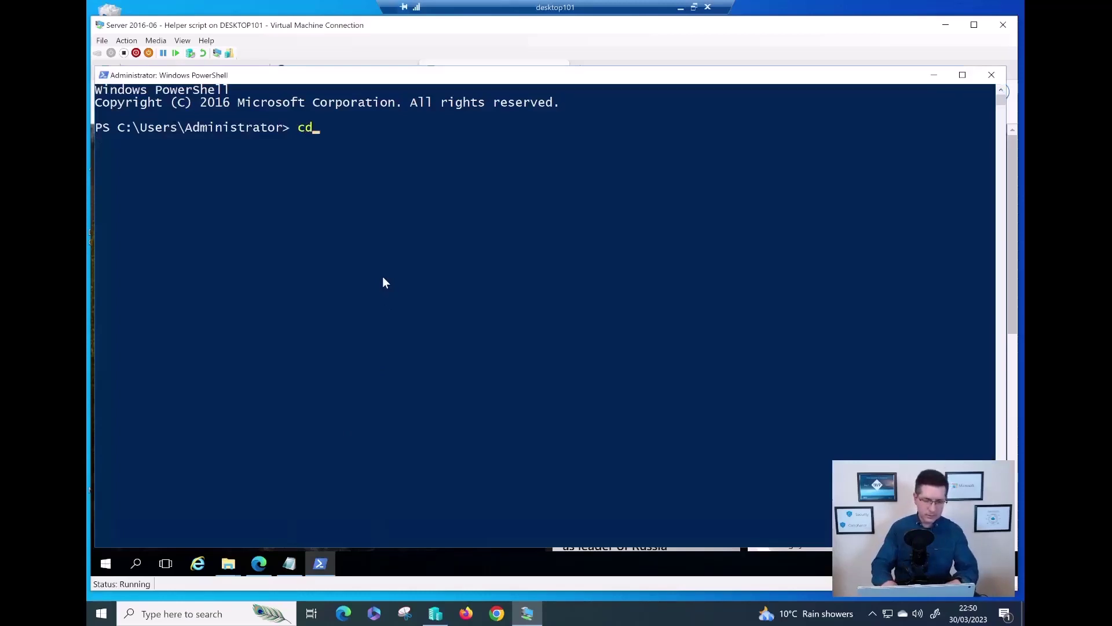
text(\)
key(Return)
text(cd )
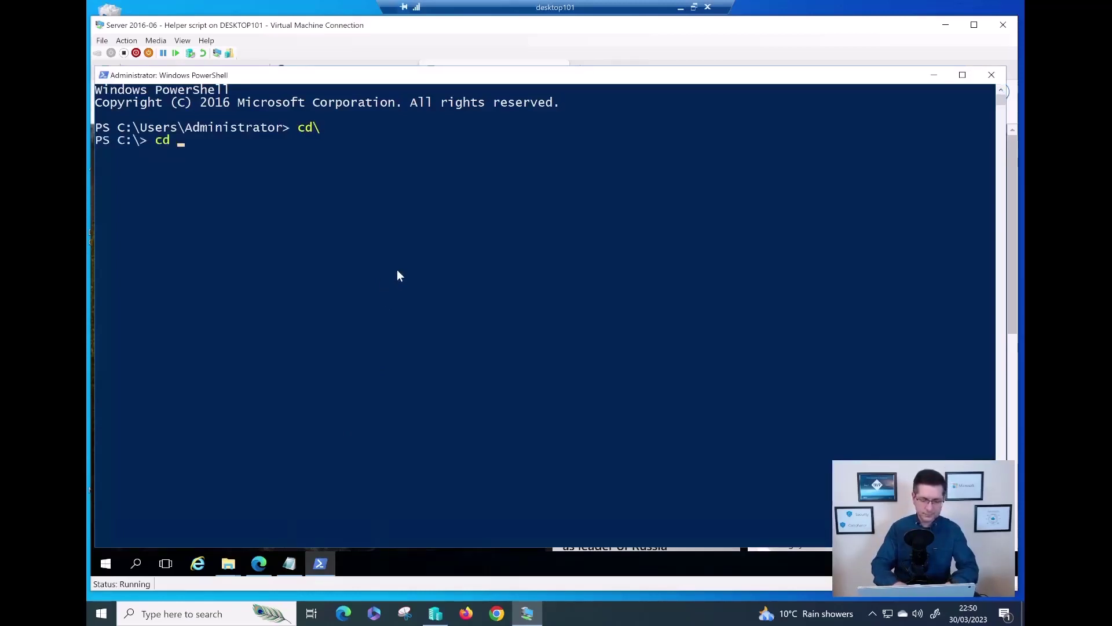
text(.\te)
key(Tab)
key(Return)
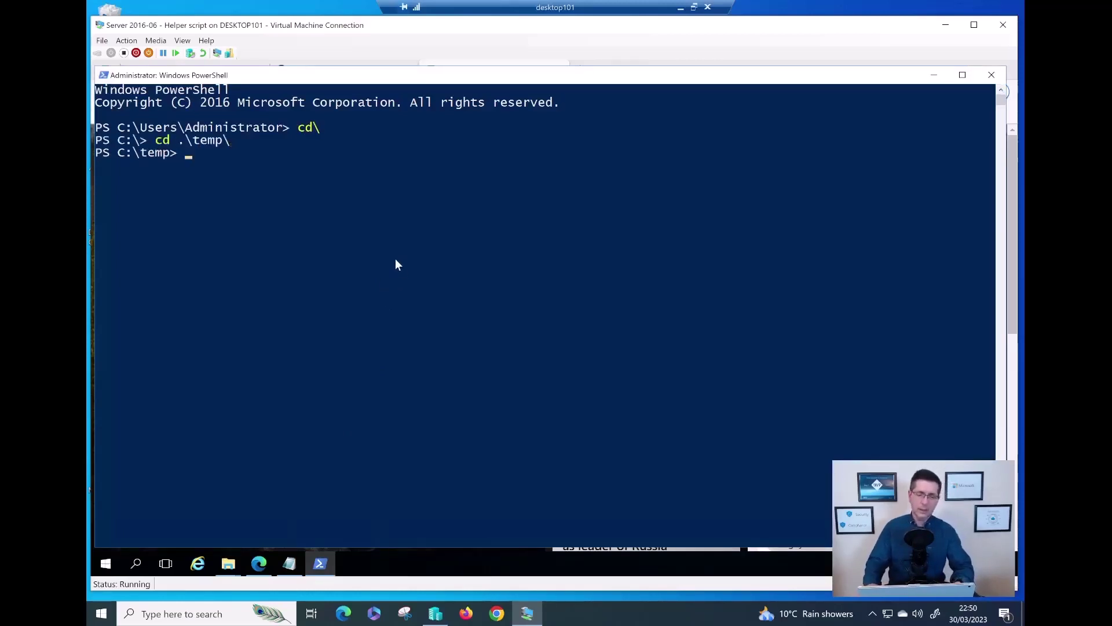
Step: Run the copied .\Install.ps1 onboarding command and choose Always run for scripts from its publisher
key(ctrl+v)
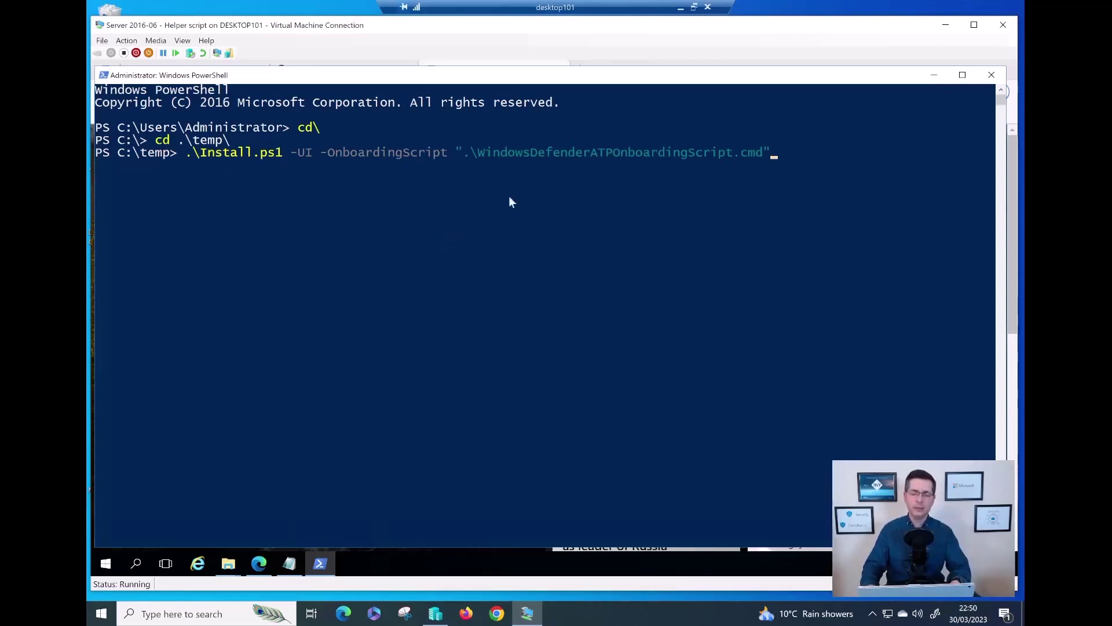
key(Return)
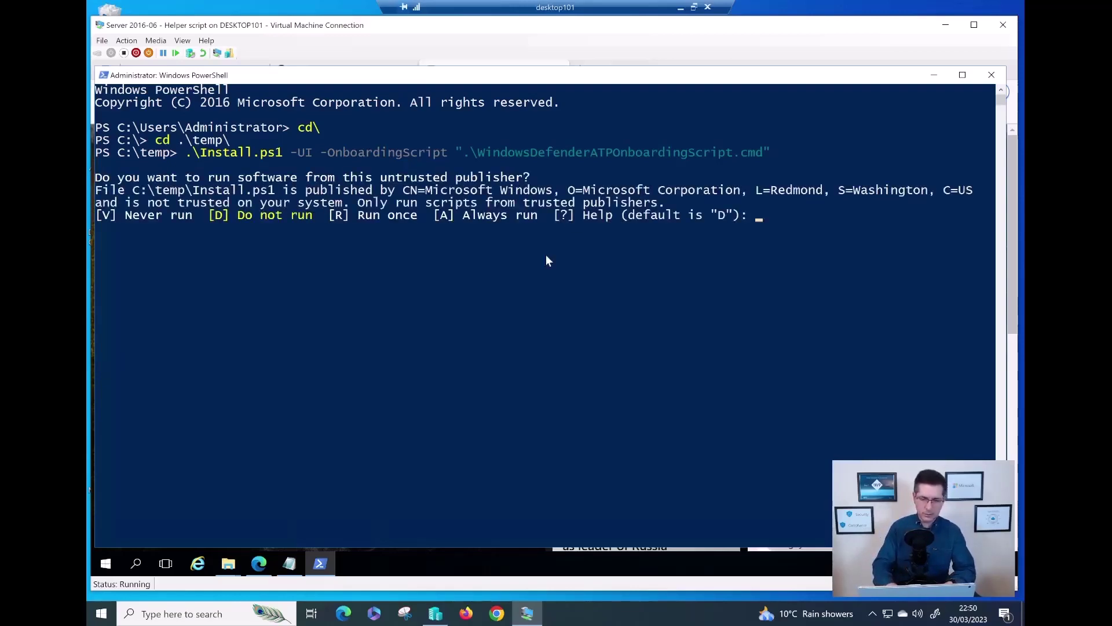
text(a)
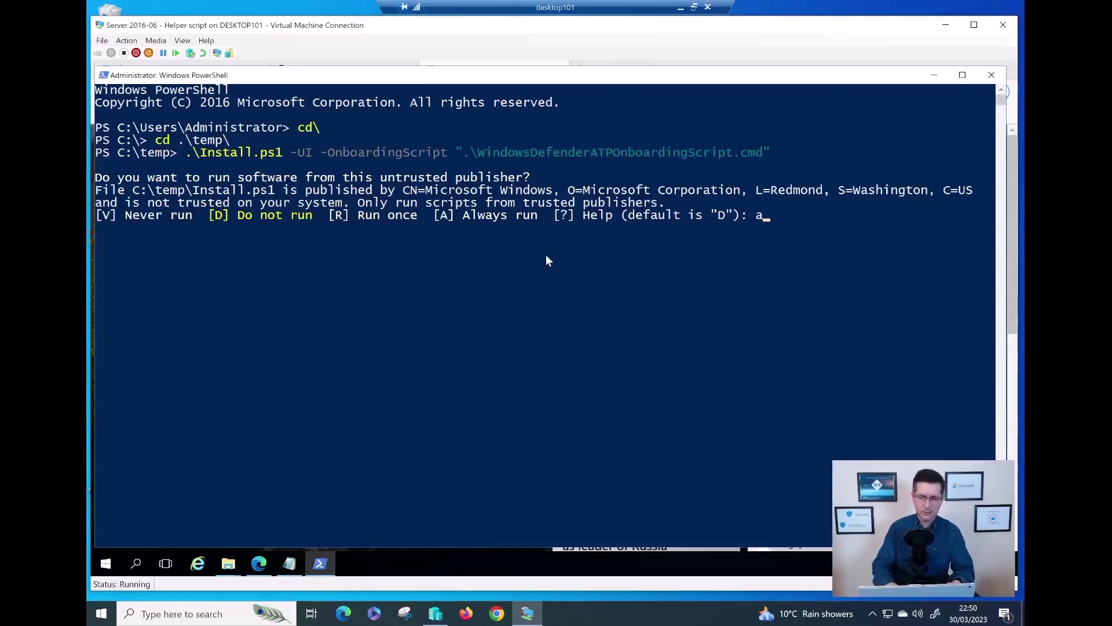
key(Return)
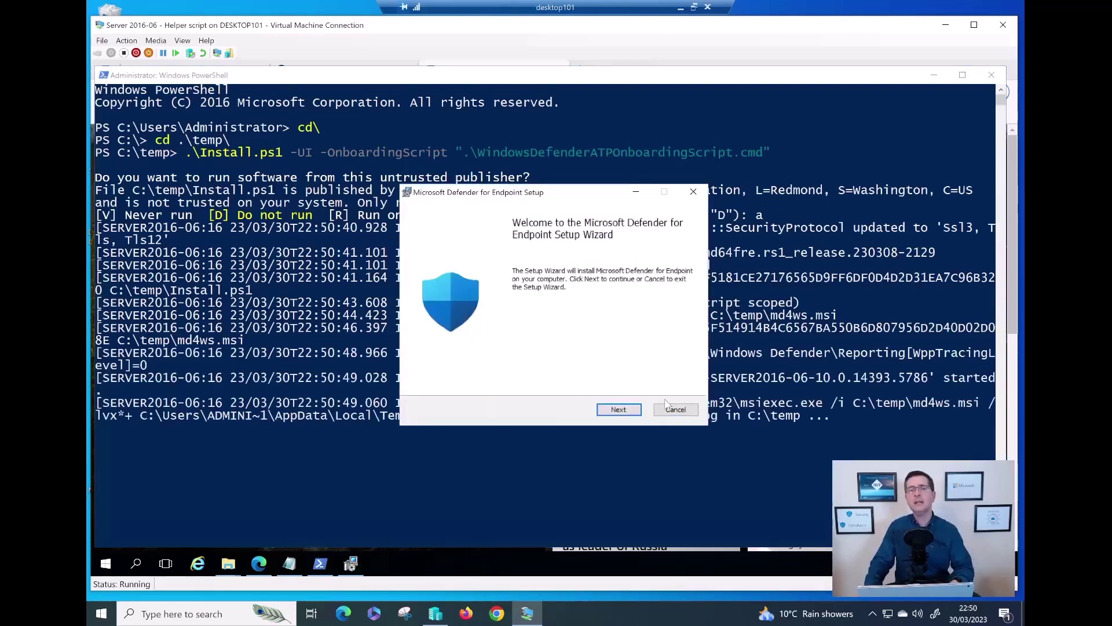
Step: Complete the Microsoft Defender for Endpoint setup wizard, accepting the license agreement and installing the product
click(628, 409)
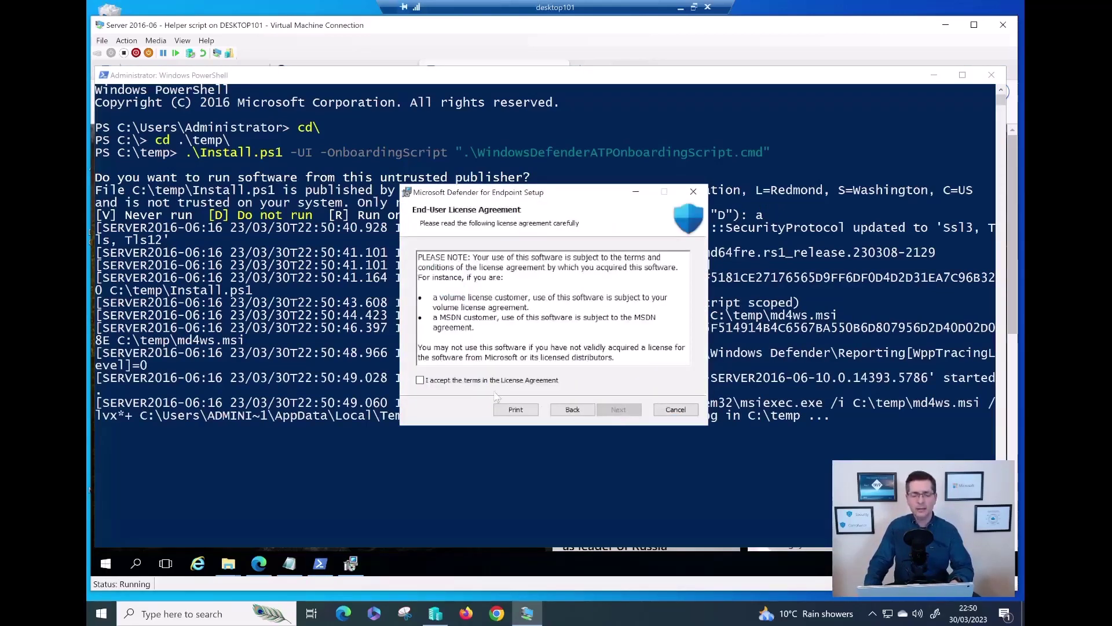
click(490, 380)
click(619, 409)
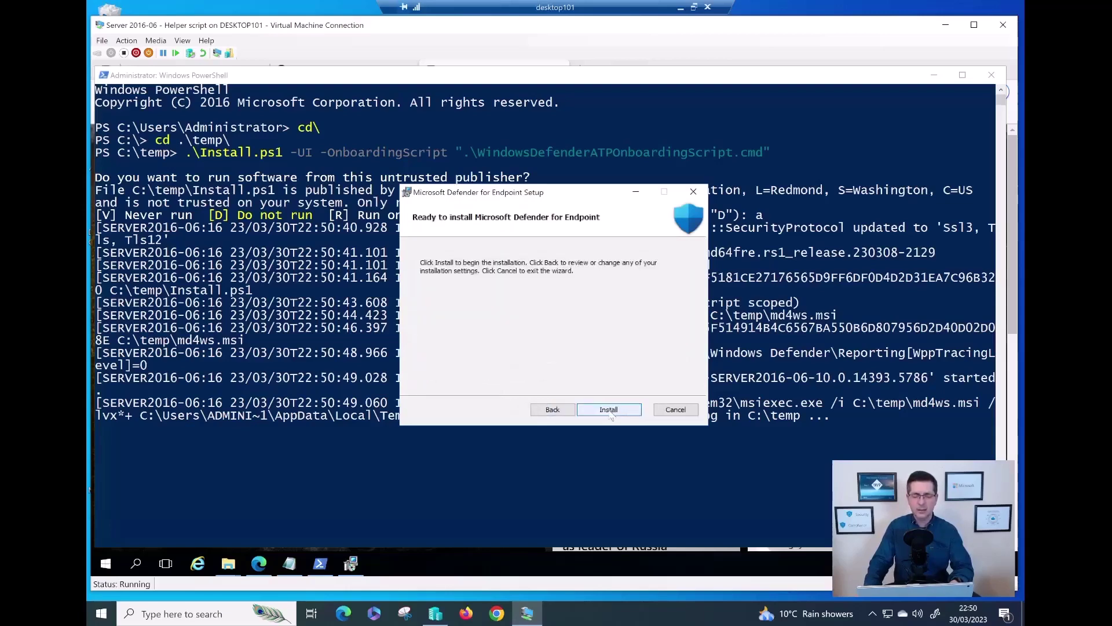
click(619, 409)
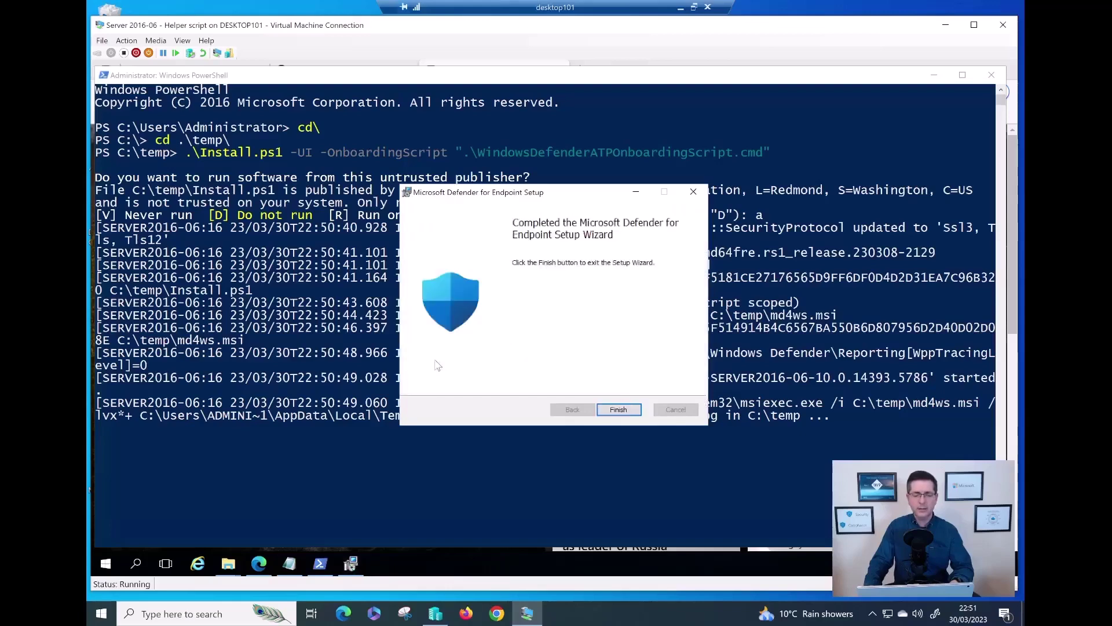
click(616, 410)
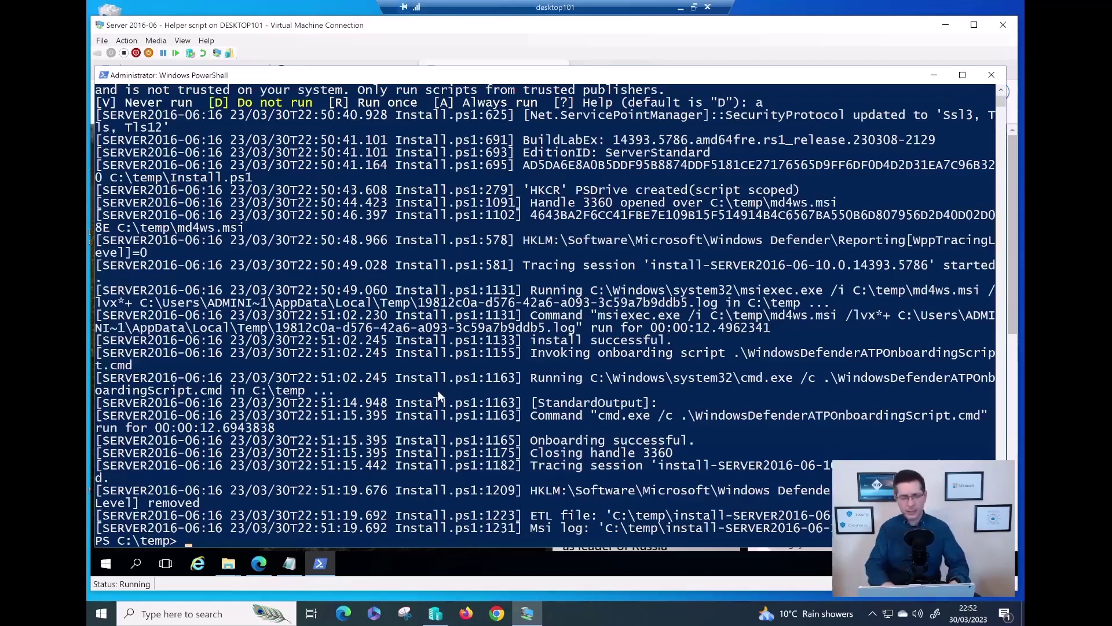
Step: Clear the installation output from the PowerShell console with cls
key(Return)
key(Return)
text(cla)
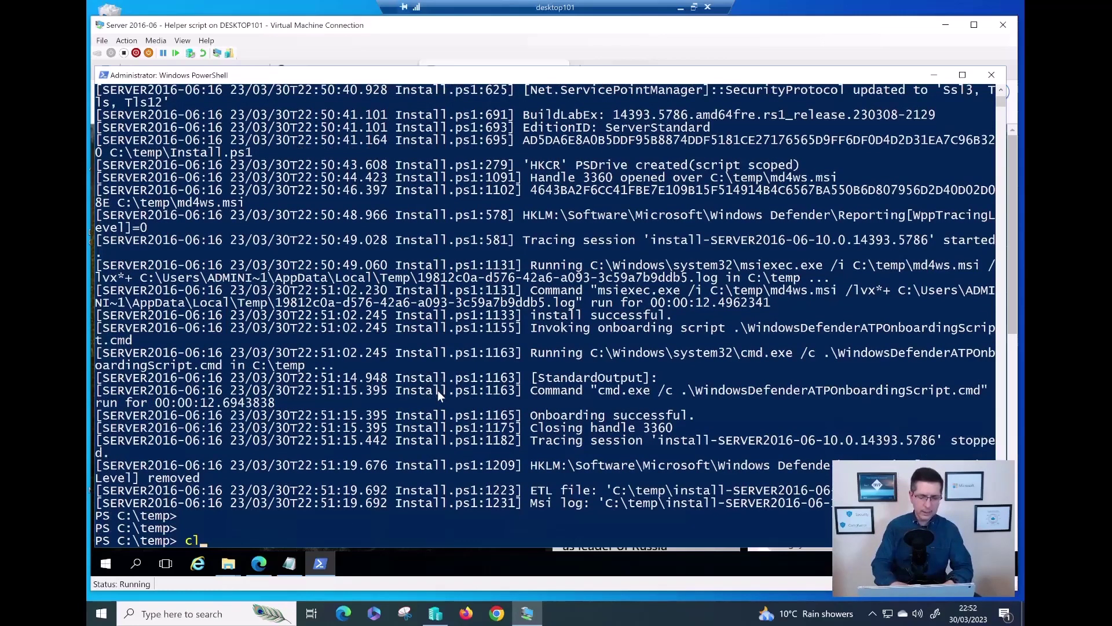
key(Return)
text(cls)
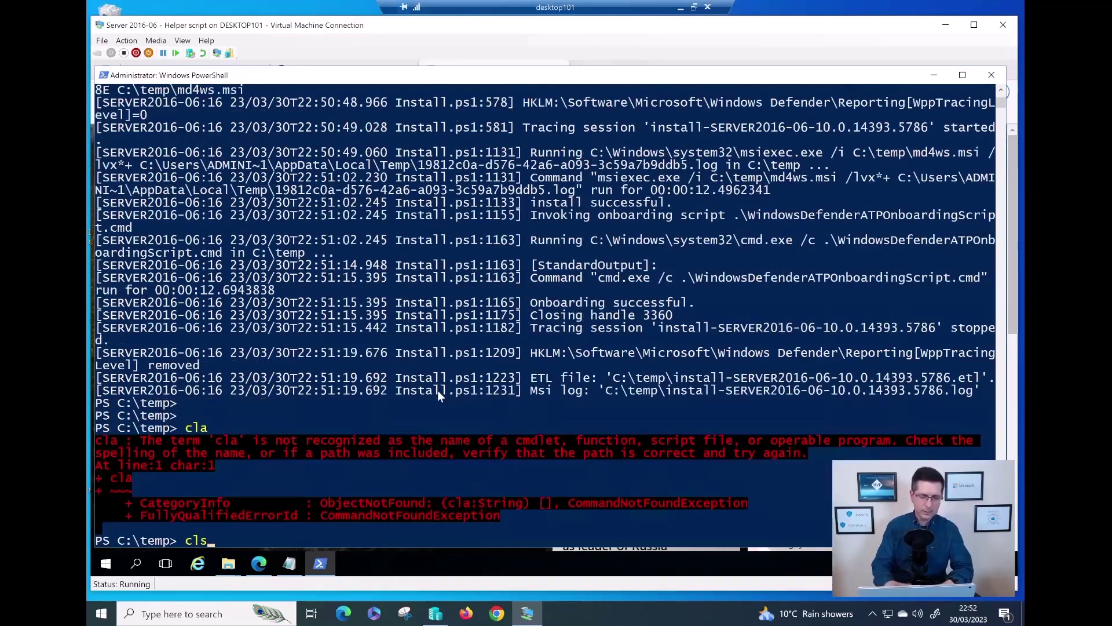
key(Return)
Step: Run Get-MpComputerStatus and go back to the beginning of its output
text(get)
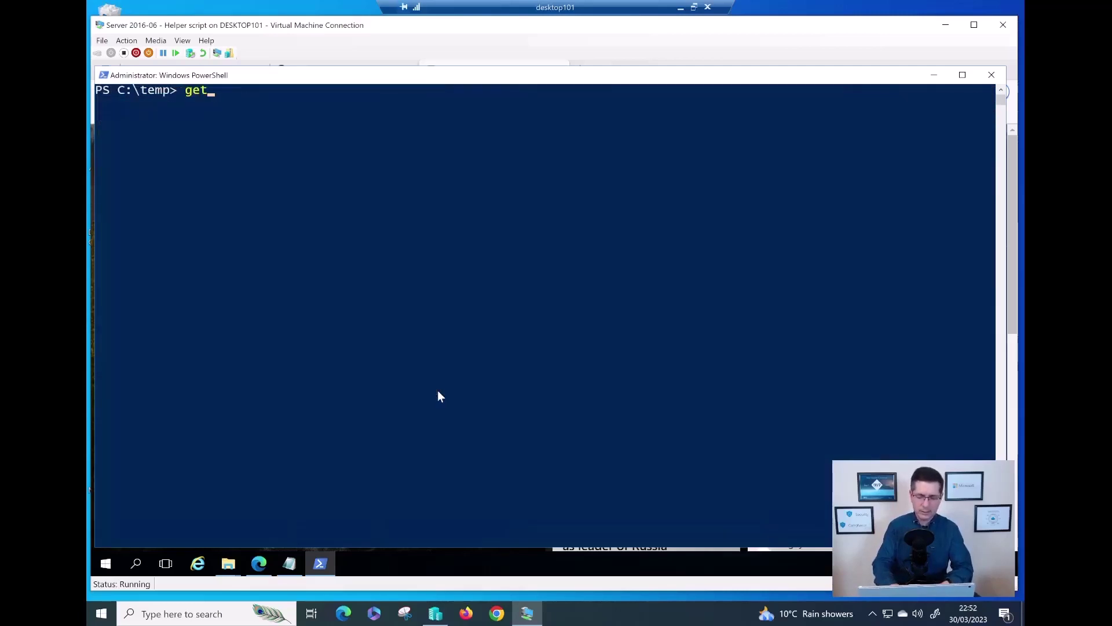
text(-mpcom)
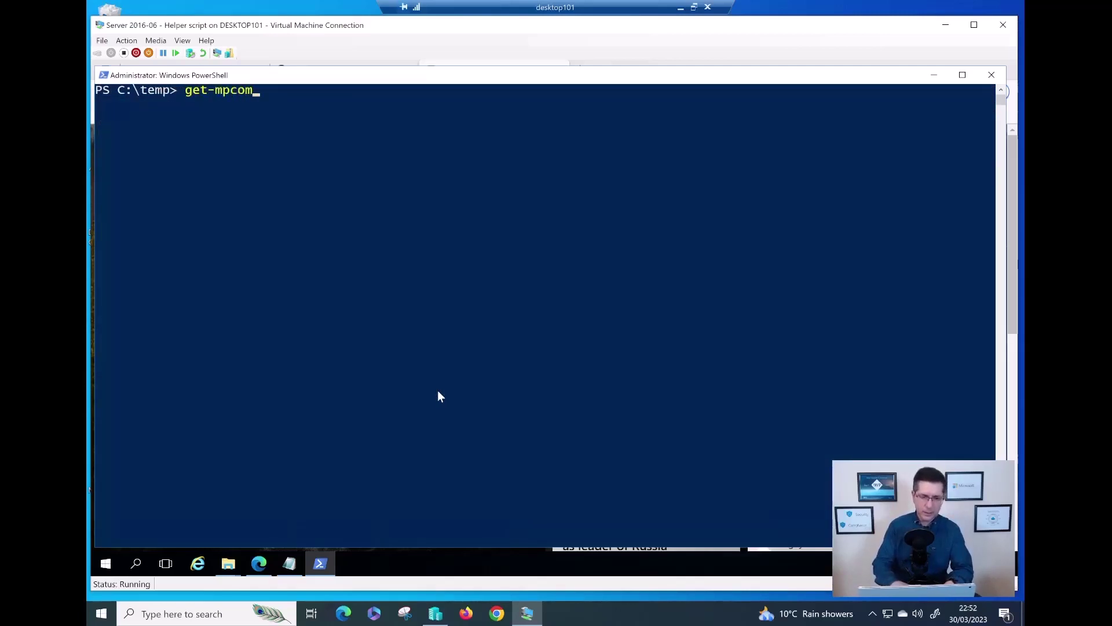
key(Tab)
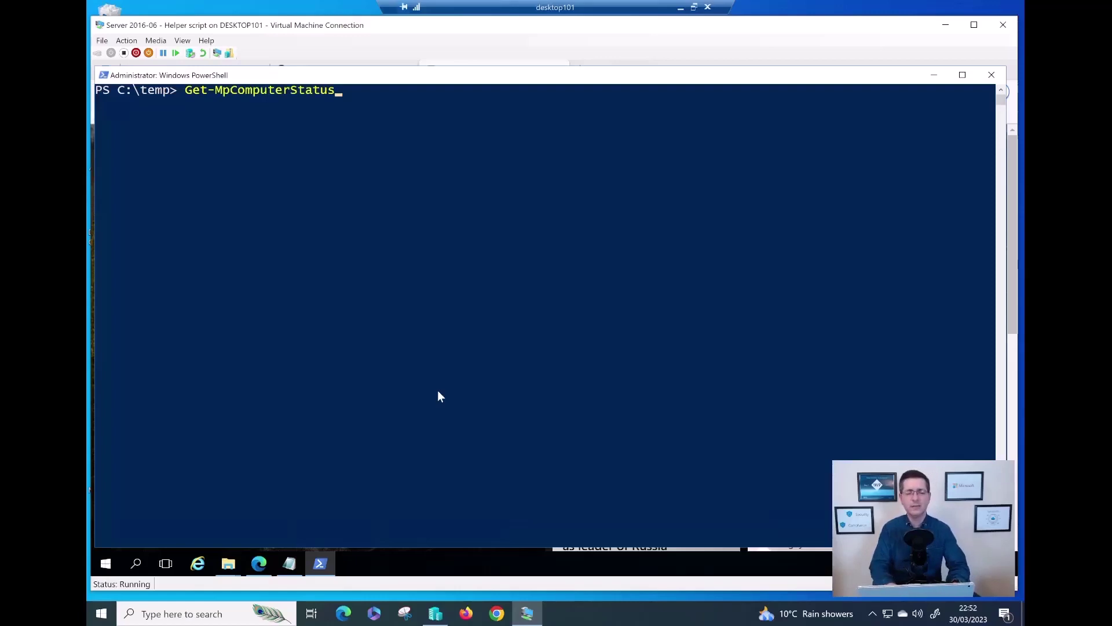
key(Return)
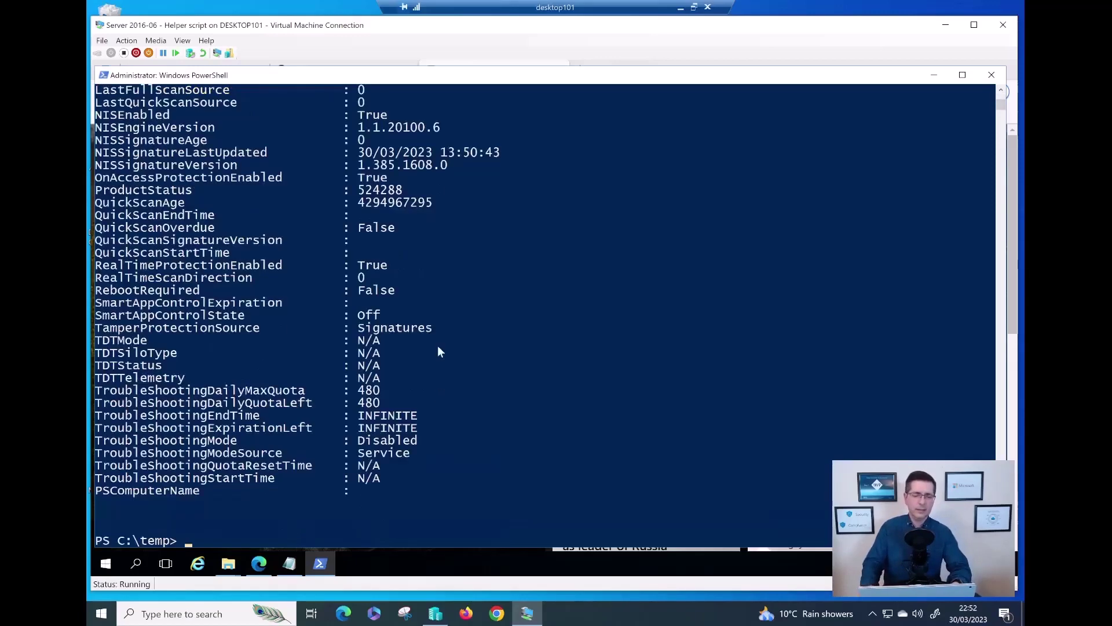
scroll(438, 347, up, 10)
scroll(438, 347, up, 1)
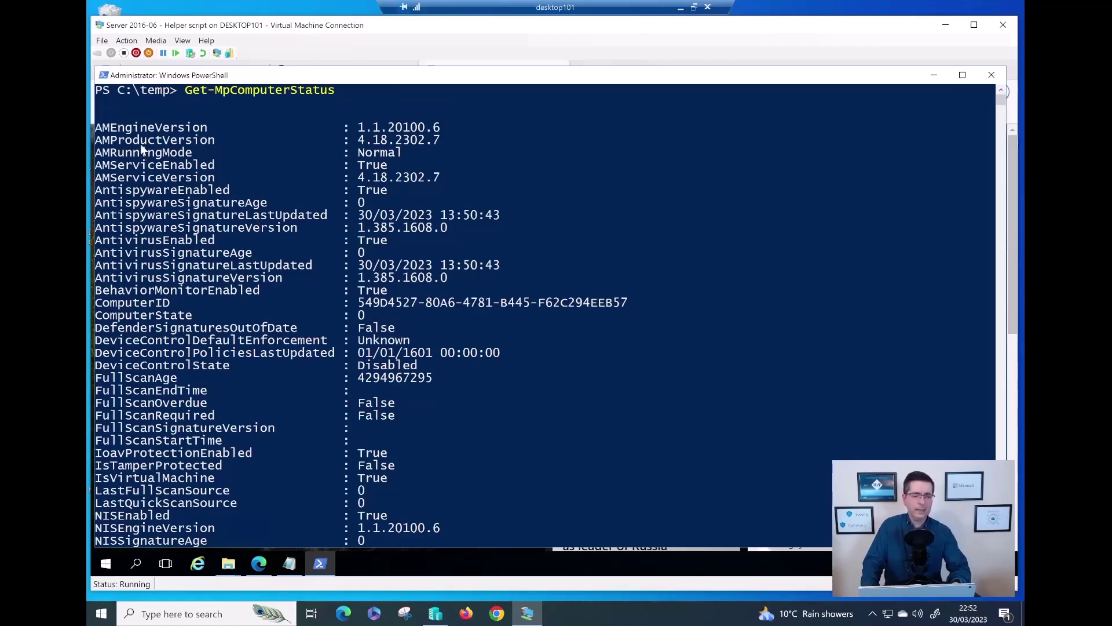
Step: Highlight the AMProductVersion entry in the status output to check the installed platform version
click(122, 143)
drag(122, 142, 386, 143)
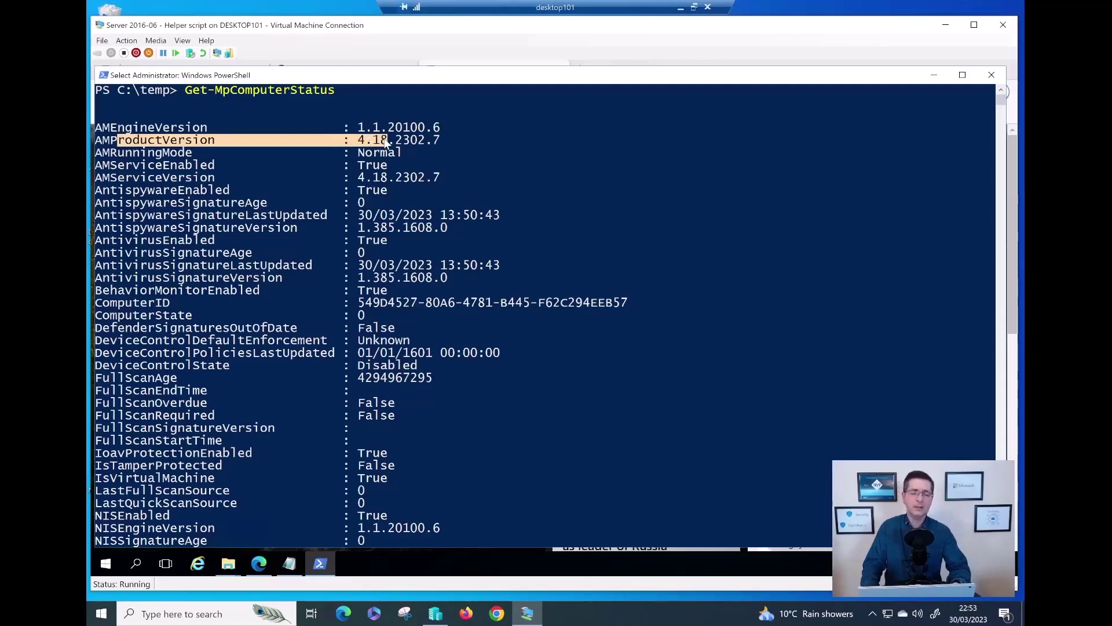
drag(386, 144, 436, 144)
click(406, 144)
click(392, 144)
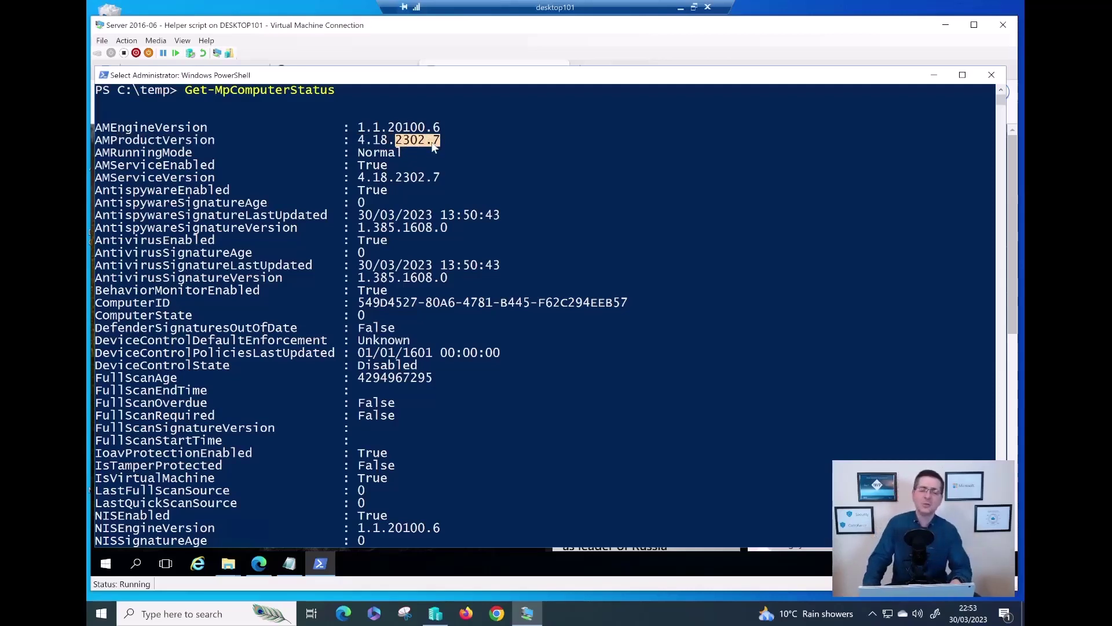
click(369, 144)
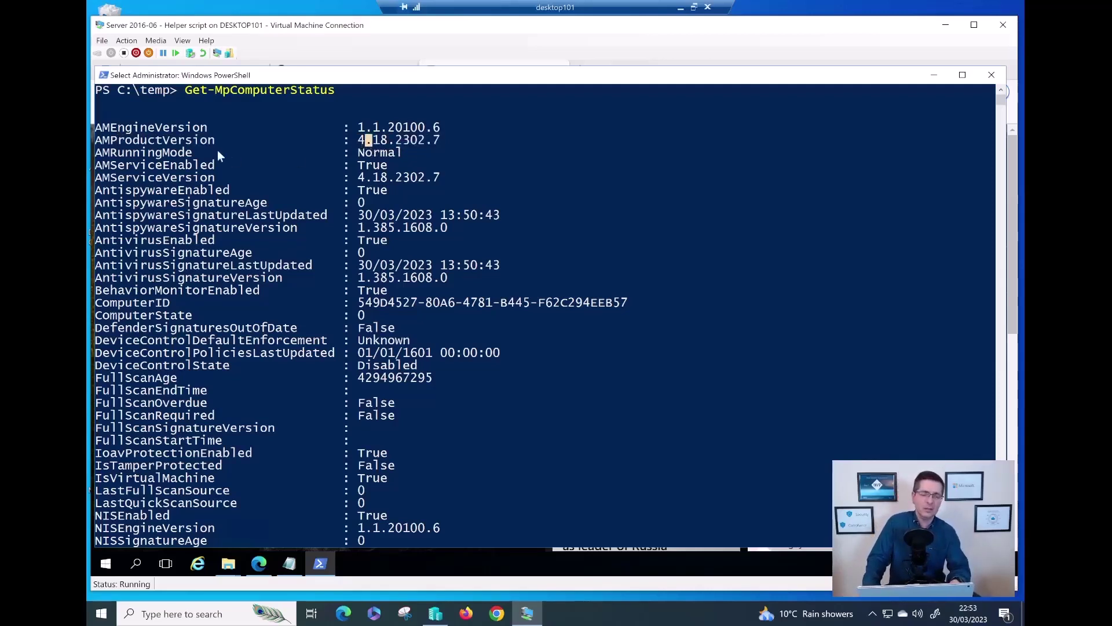
Step: Highlight the AMRunningMode and AntispywareSignatureLastUpdated entries to check the antivirus mode and the signature update date
drag(125, 153, 402, 155)
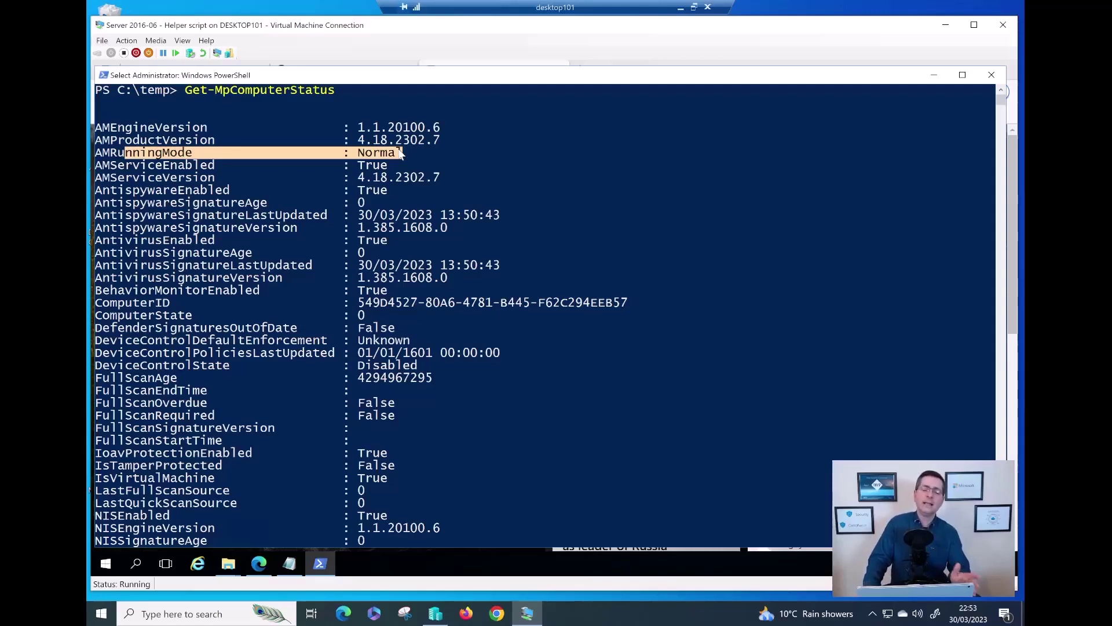
click(380, 158)
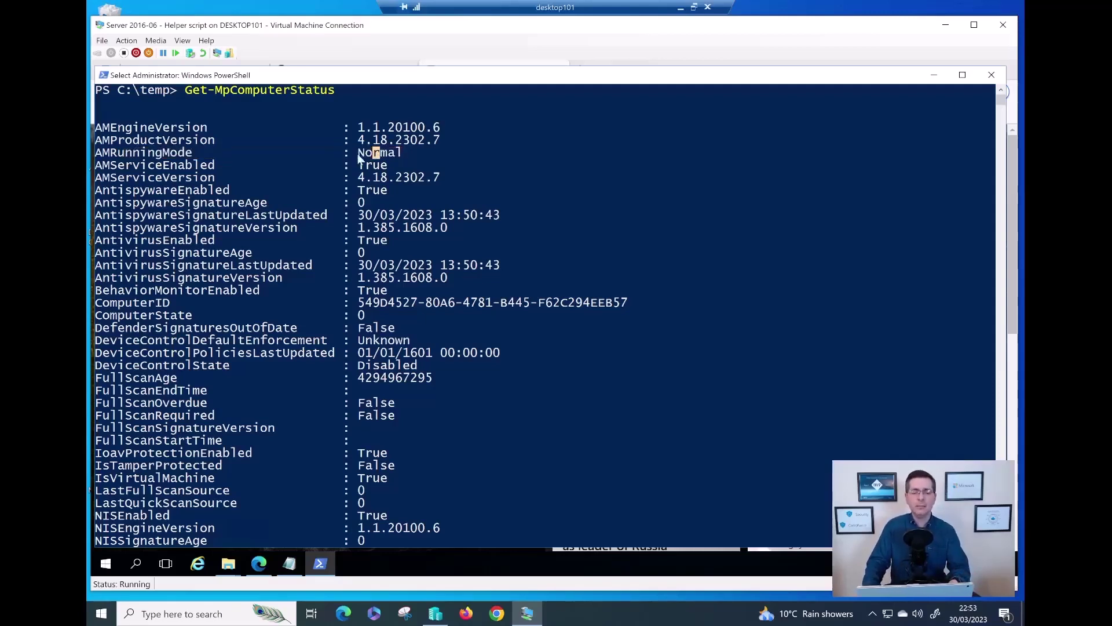
drag(179, 154, 409, 158)
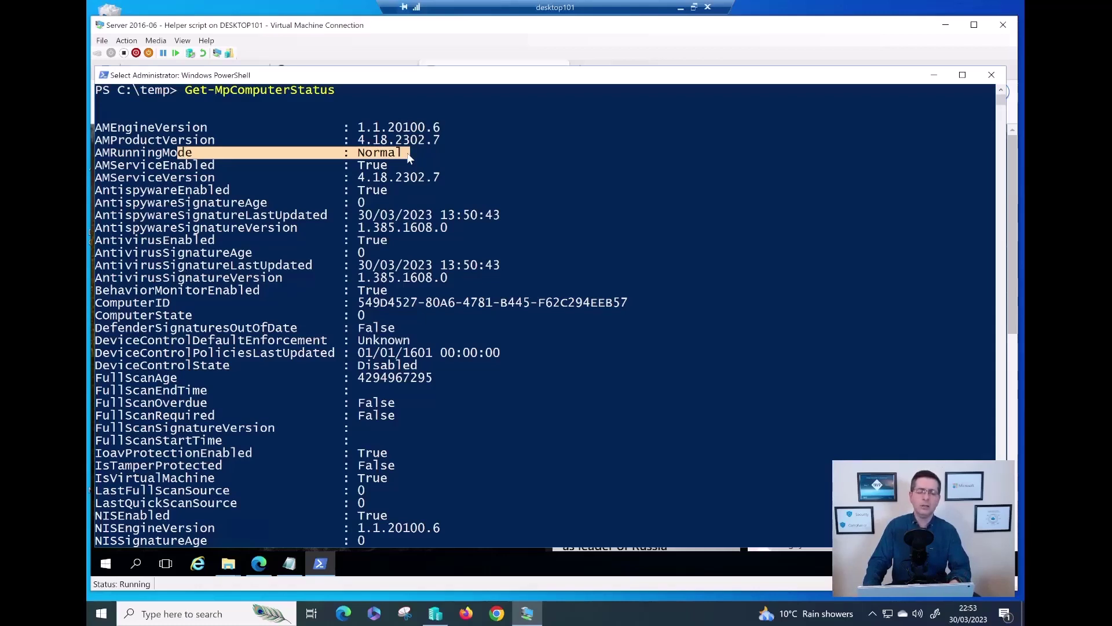
click(407, 155)
drag(405, 154, 338, 154)
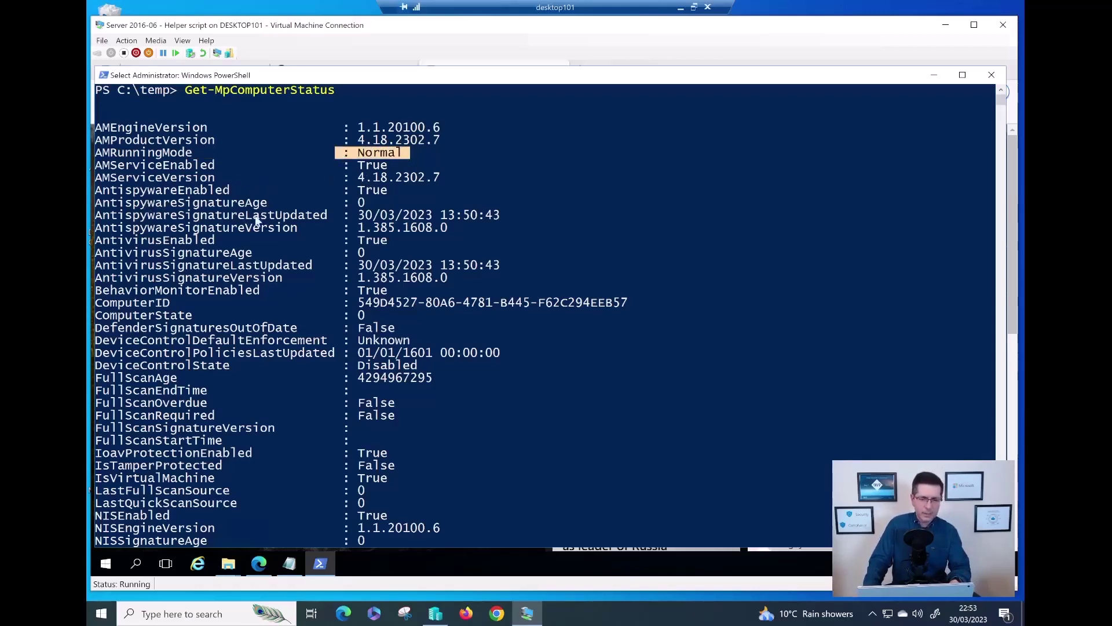
drag(164, 218, 393, 217)
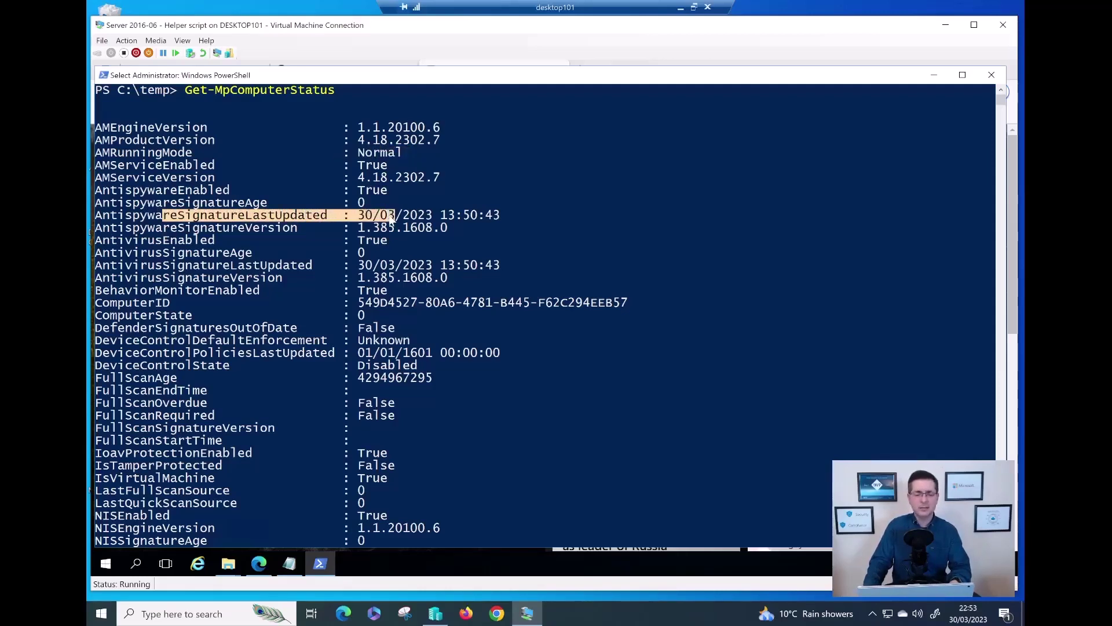
drag(359, 217, 459, 217)
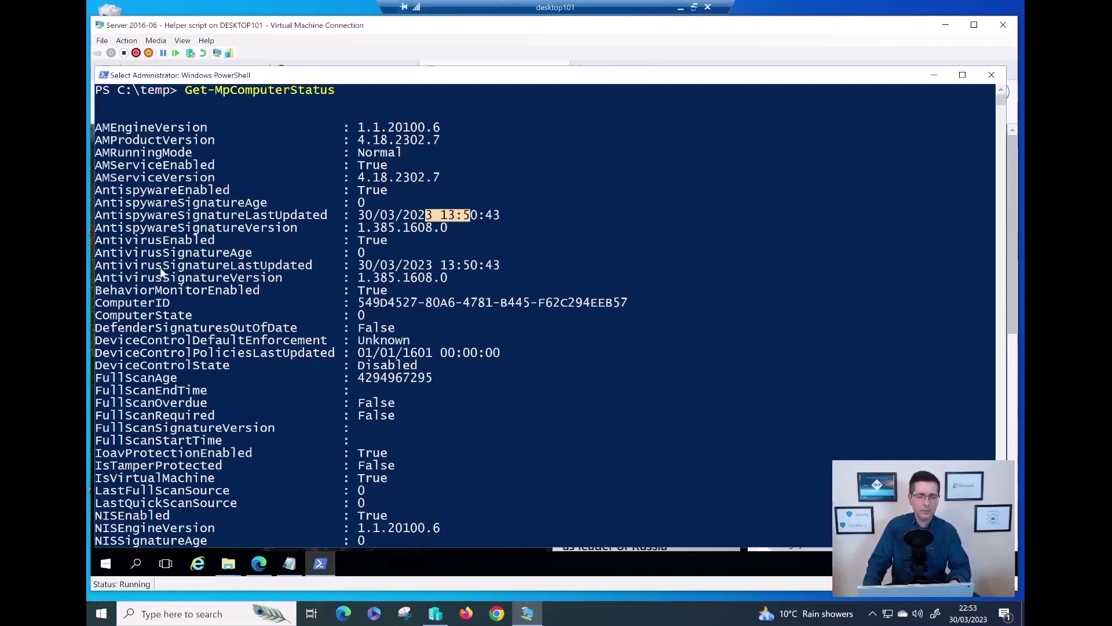
Step: Highlight the AntivirusSignatureLastUpdated, AMProductVersion and AMRunningMode entries in the Get-MpComputerStatus output to review the antivirus state
drag(149, 266, 245, 266)
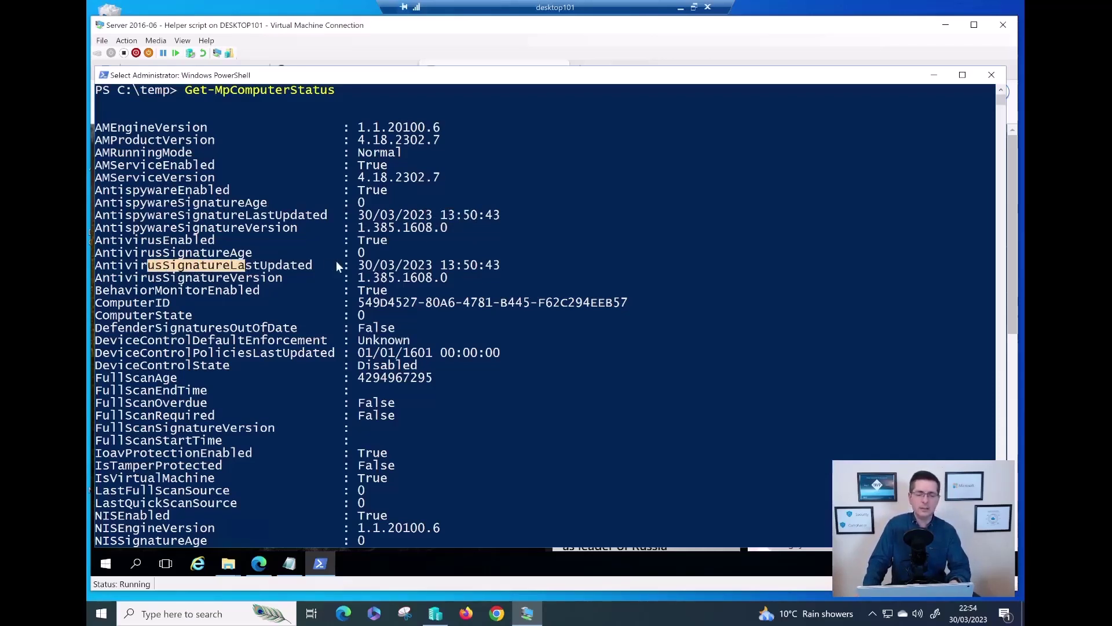
drag(344, 265, 488, 269)
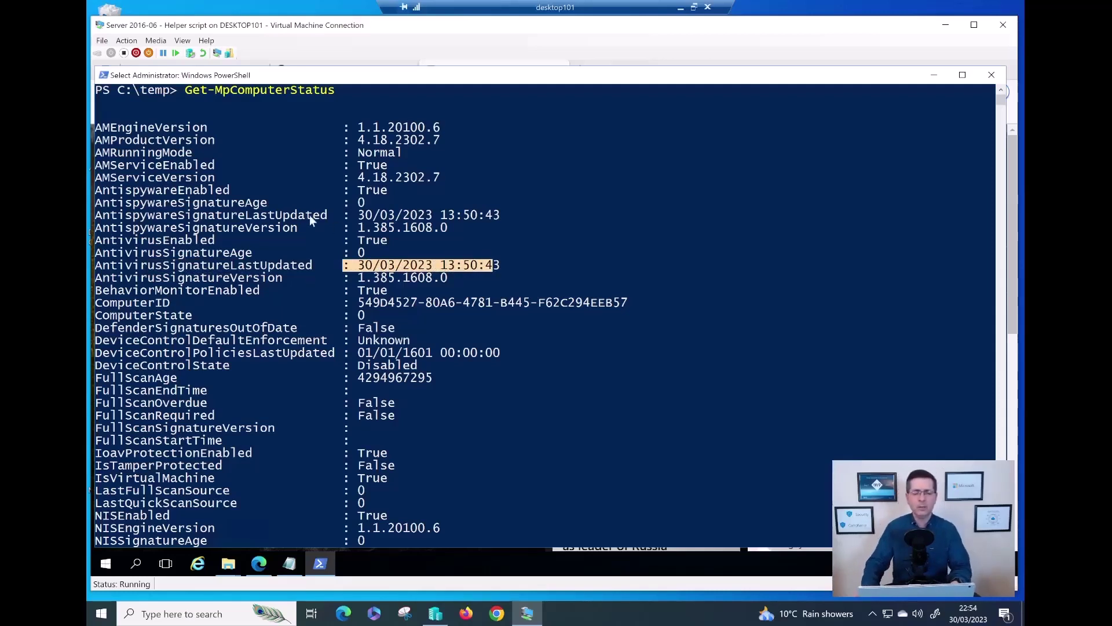
drag(348, 138, 394, 145)
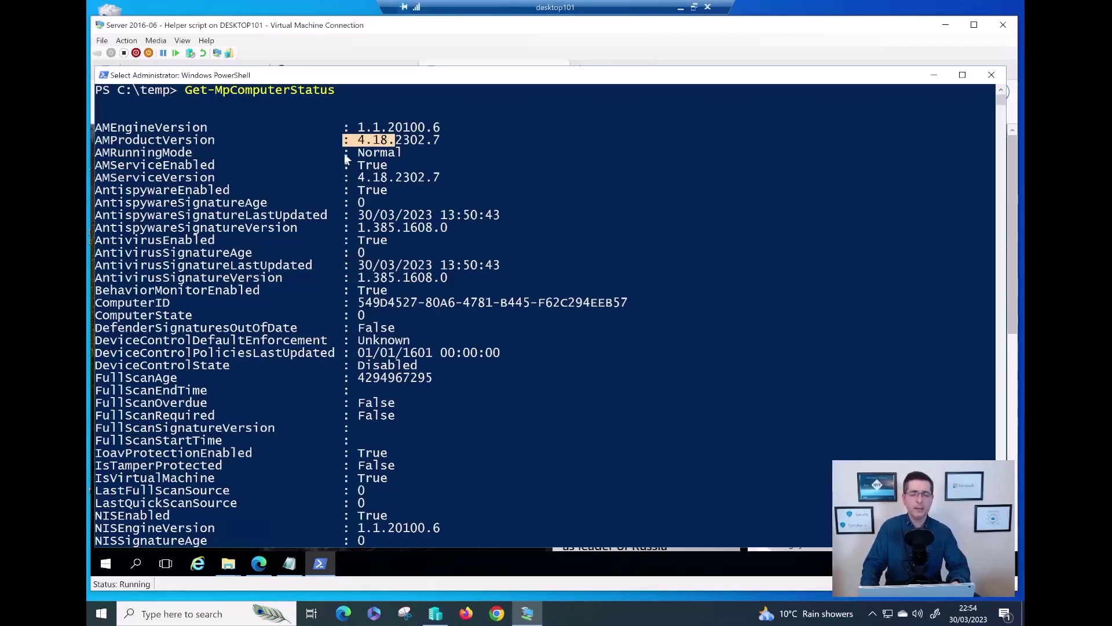
drag(346, 154, 395, 156)
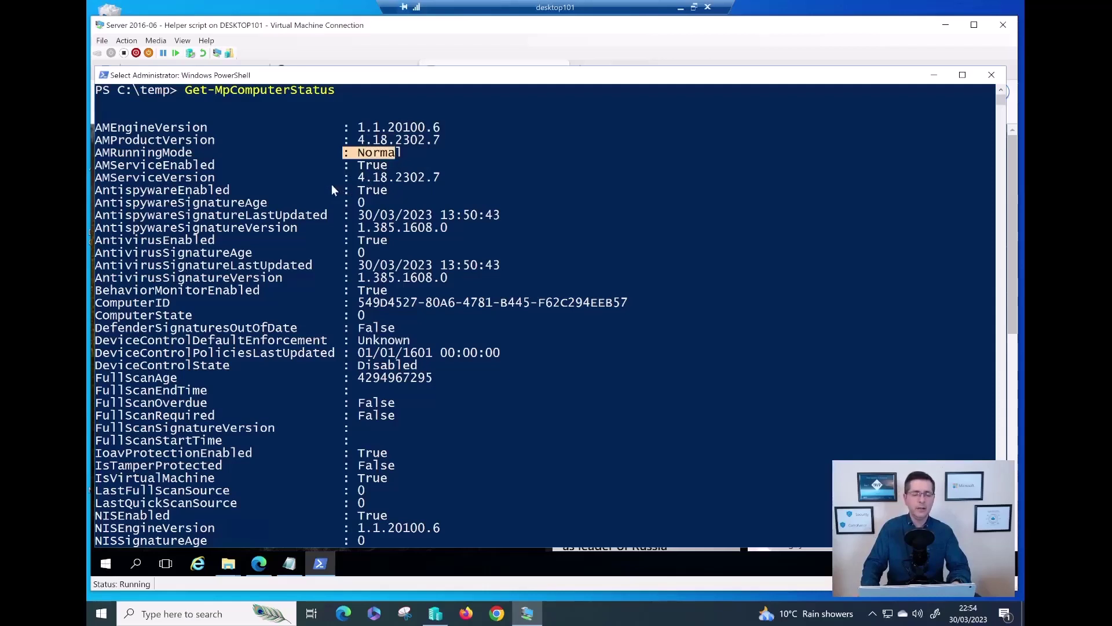
Step: Highlight the antispyware and antivirus signature update dates to check that both signature sets are current
drag(342, 214, 386, 216)
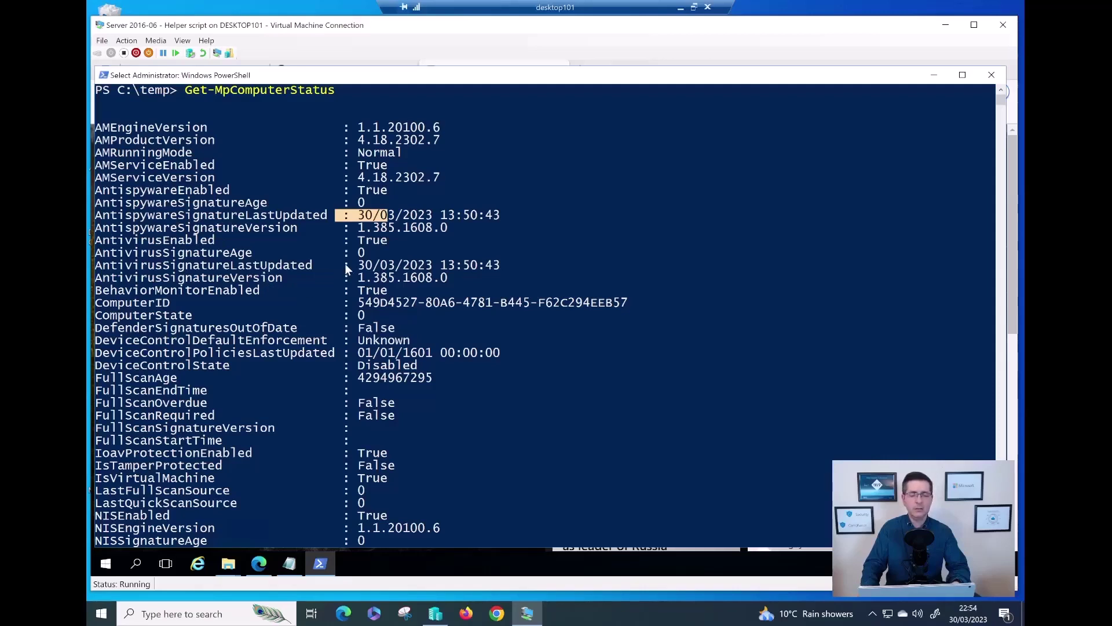
drag(344, 266, 390, 267)
click(353, 215)
drag(353, 214, 397, 215)
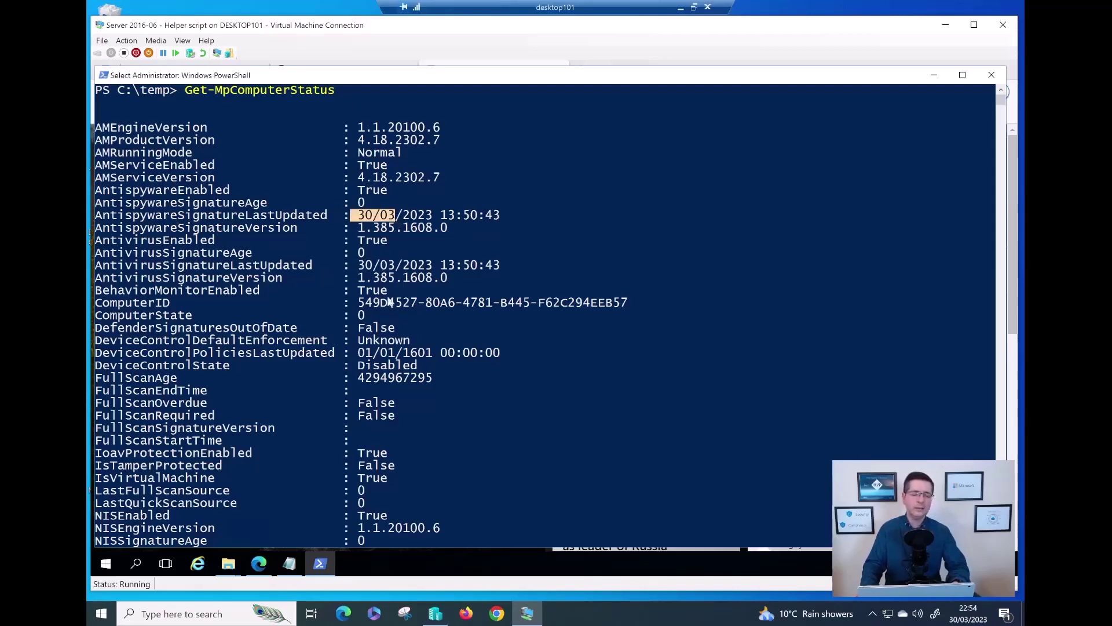
scroll(383, 293, down, 5)
scroll(383, 290, up, 5)
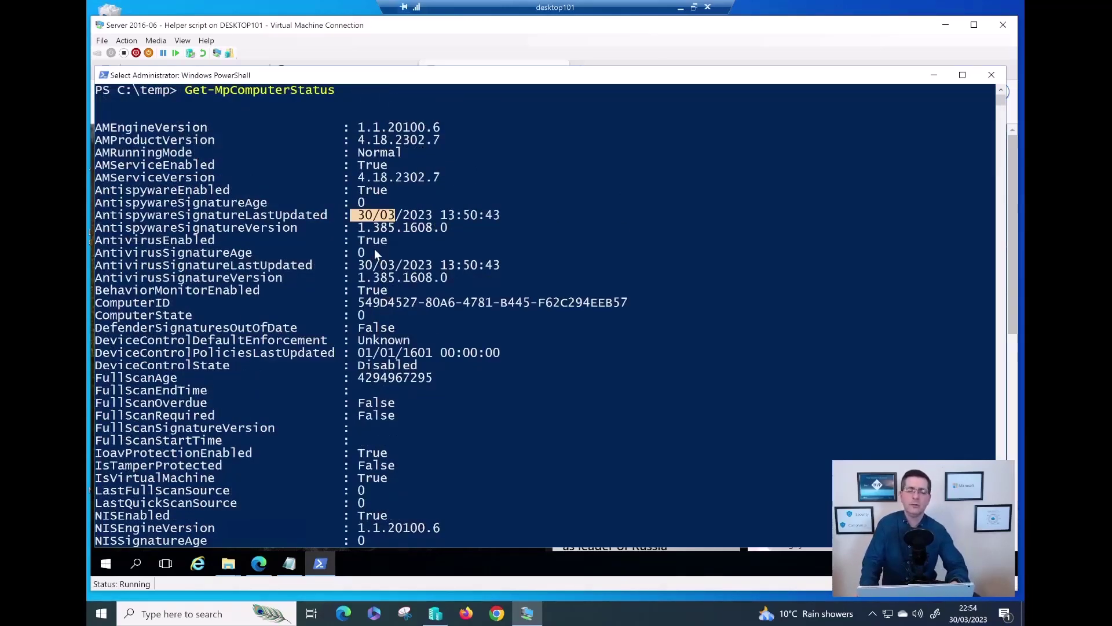
Step: Switch to the Microsoft 365 Defender portal, refresh the Device Inventory and locate the server2016-06 entry
click(682, 10)
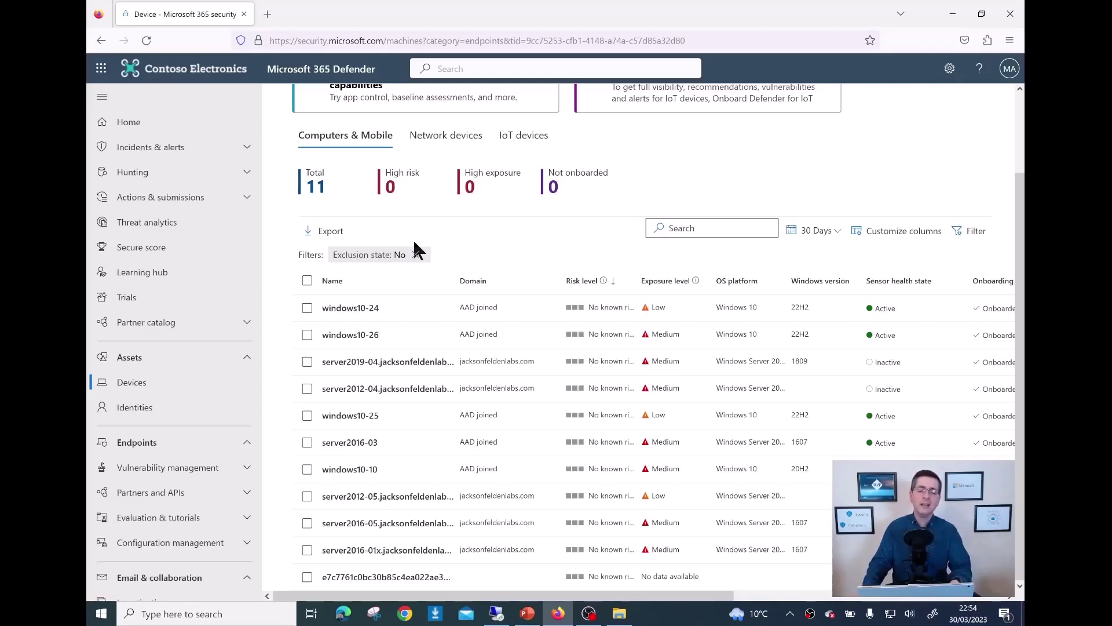
scroll(413, 244, up, 2)
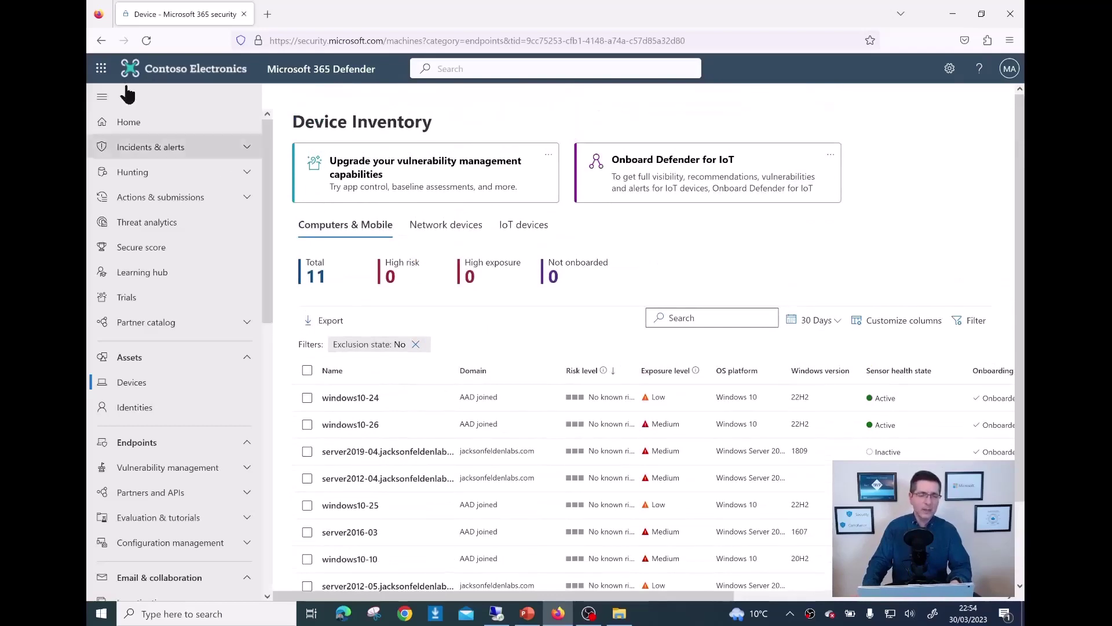
click(146, 41)
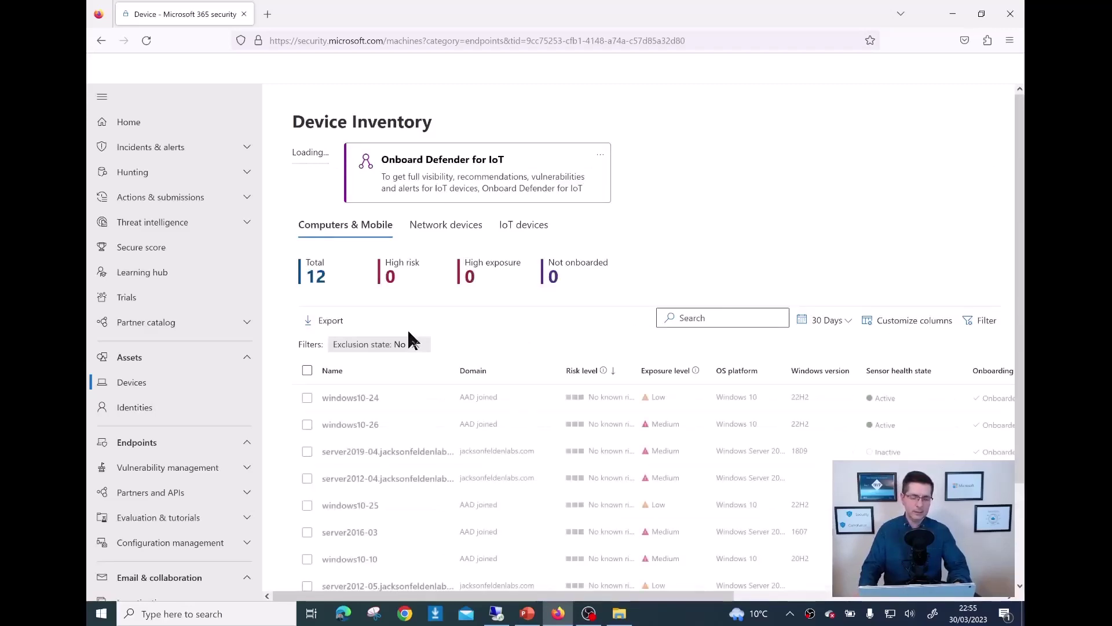
scroll(409, 335, down, 2)
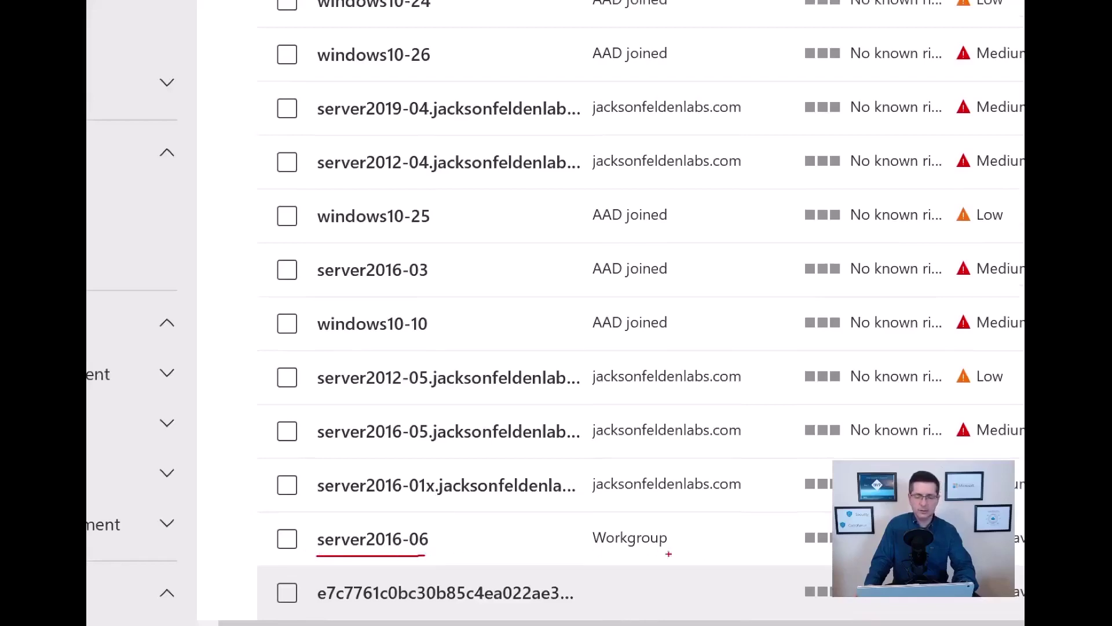
drag(576, 555, 695, 552)
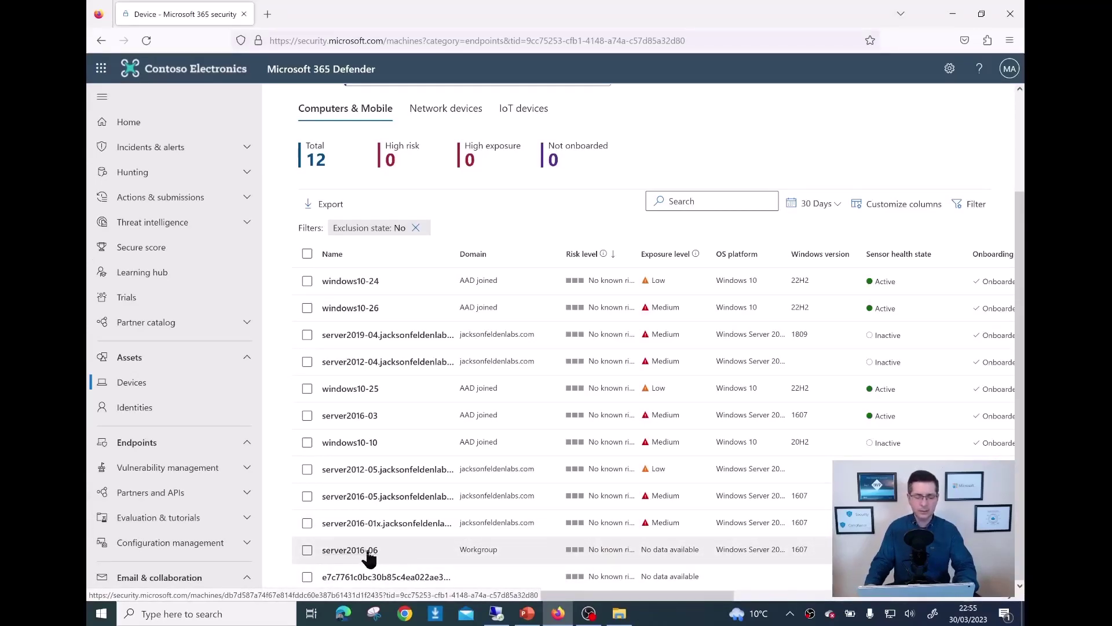
Step: Open the server2016-06 device page and look through its overview, software inventory and discovered vulnerabilities
click(342, 554)
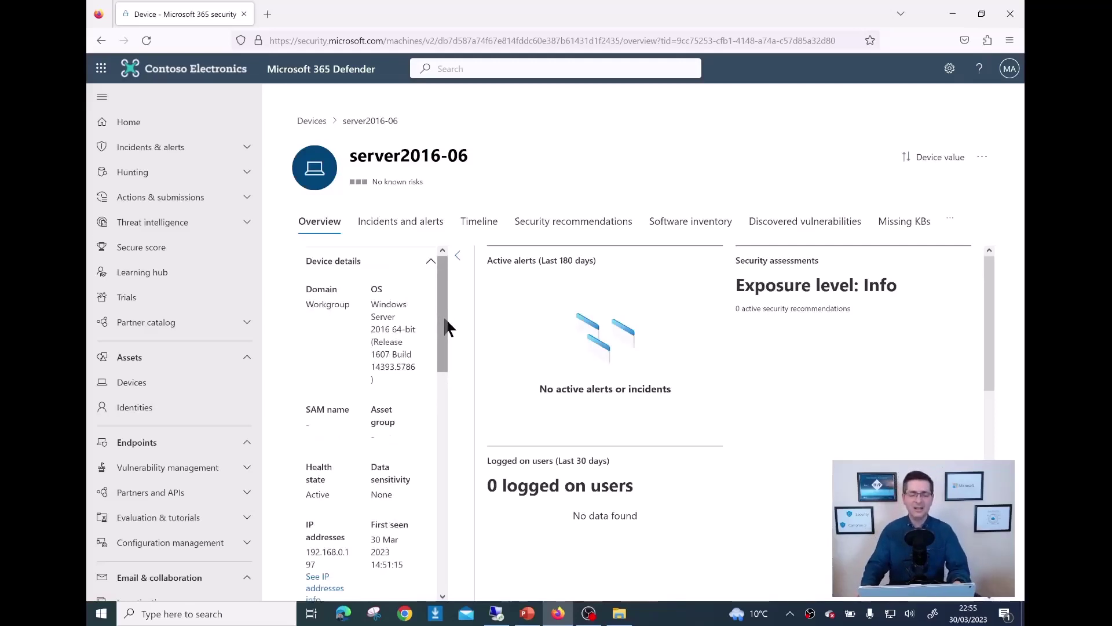
scroll(498, 371, down, 2)
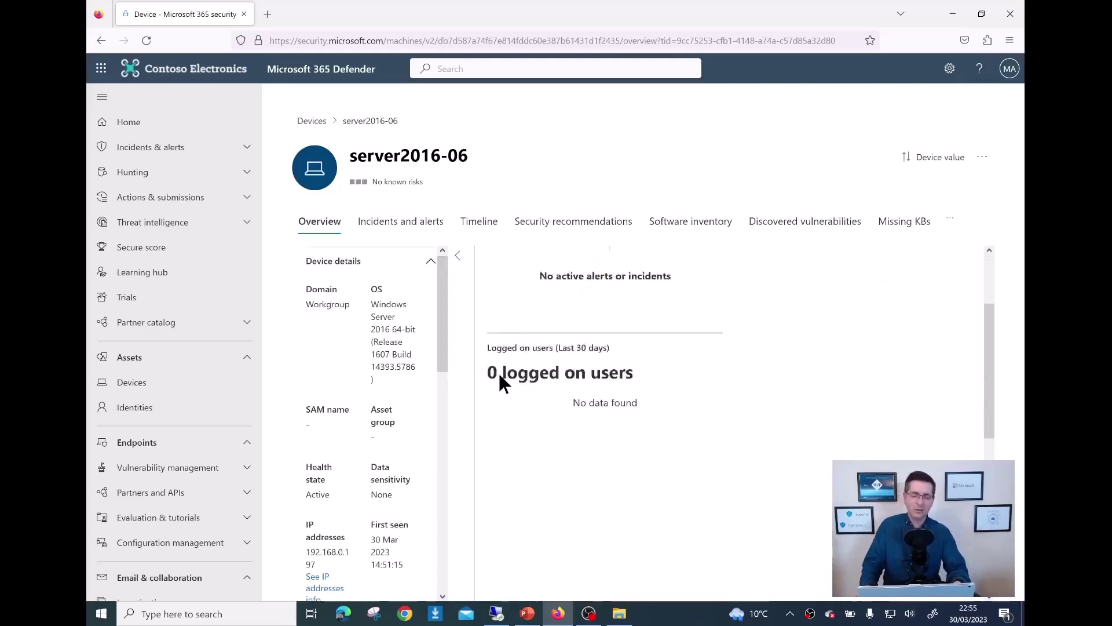
scroll(497, 369, up, 2)
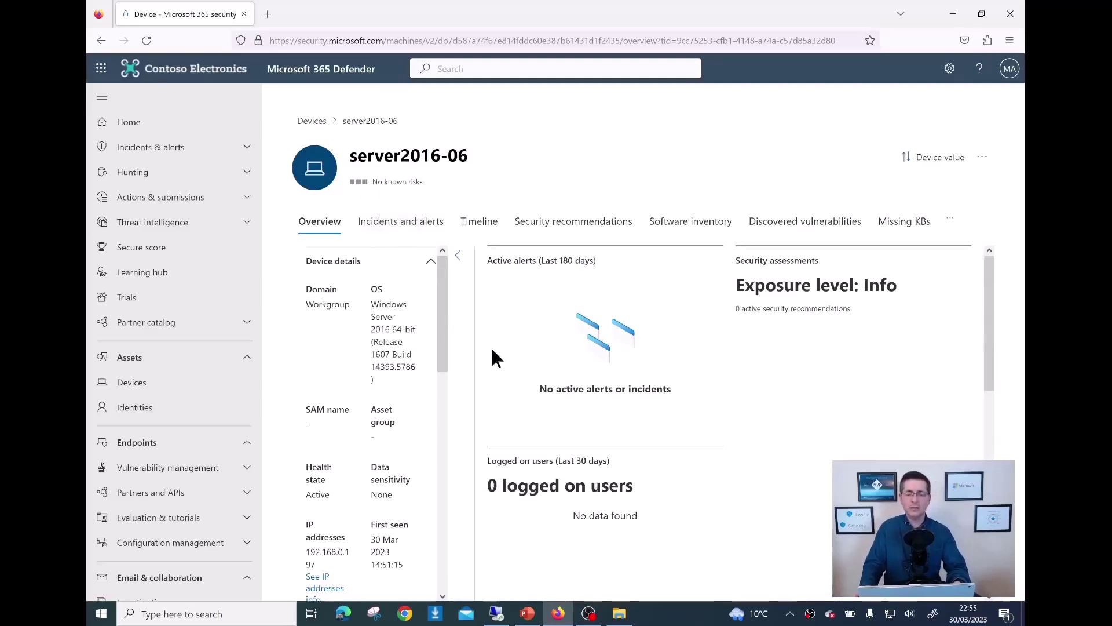
click(671, 230)
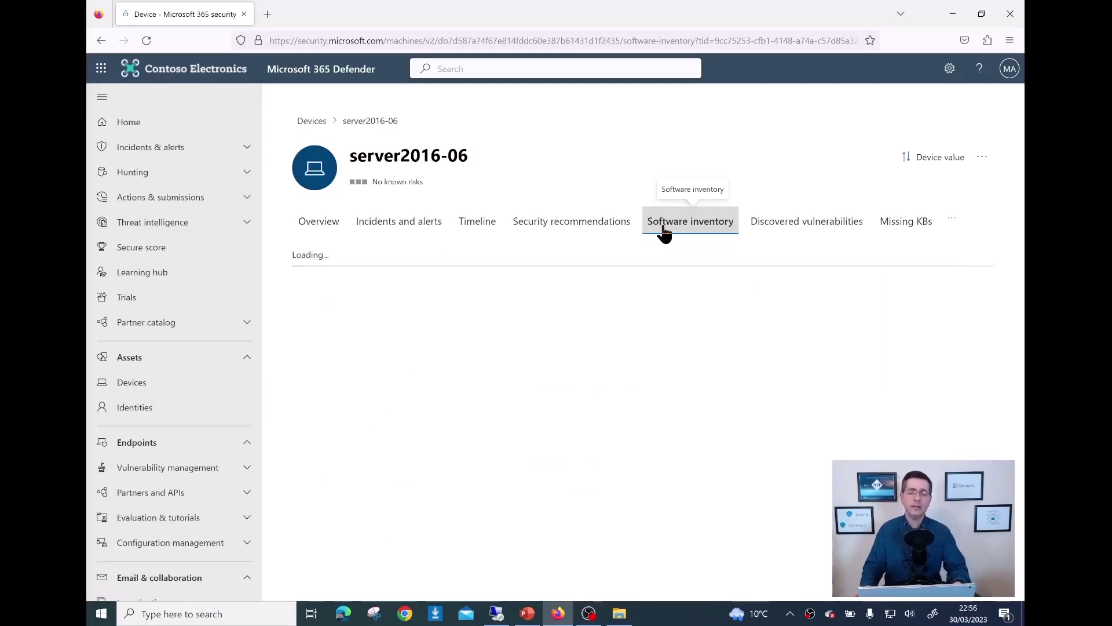
click(797, 234)
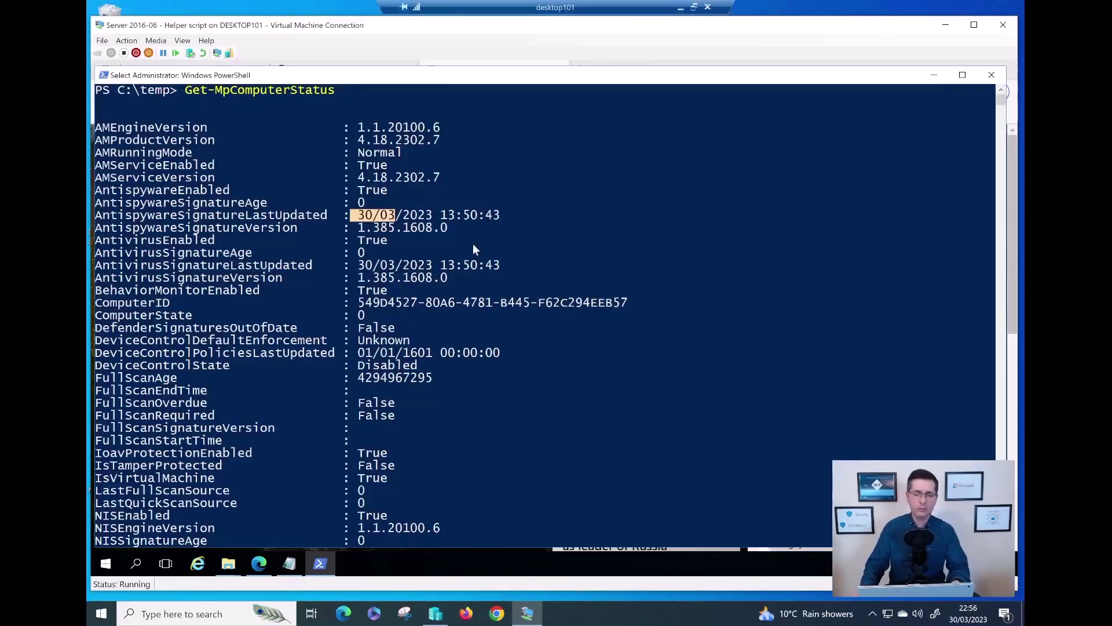
Step: Bring up the Notepad notes on the server and highlight the four onboarding steps, from the package downloads to the Install.ps1 command
click(289, 563)
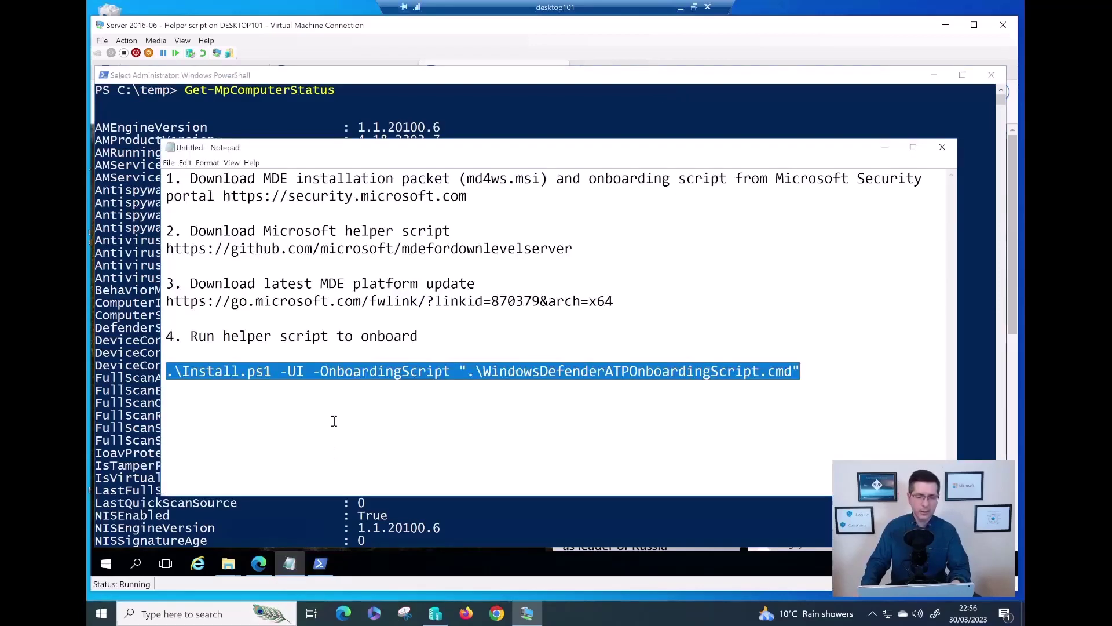
click(331, 391)
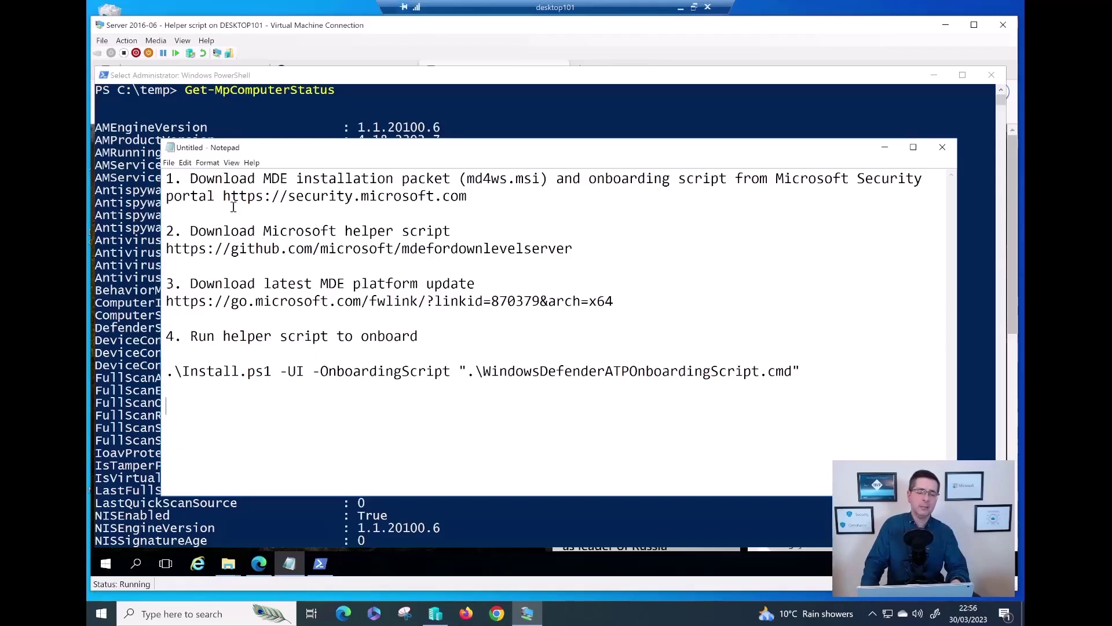
drag(200, 180, 421, 179)
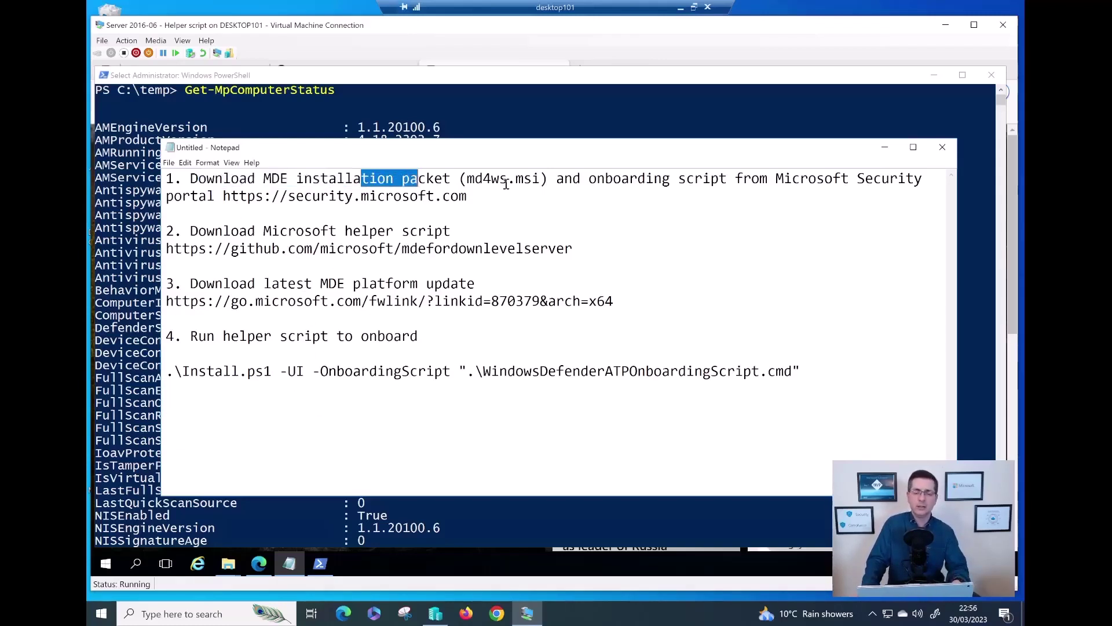
drag(524, 180, 637, 180)
drag(240, 231, 409, 232)
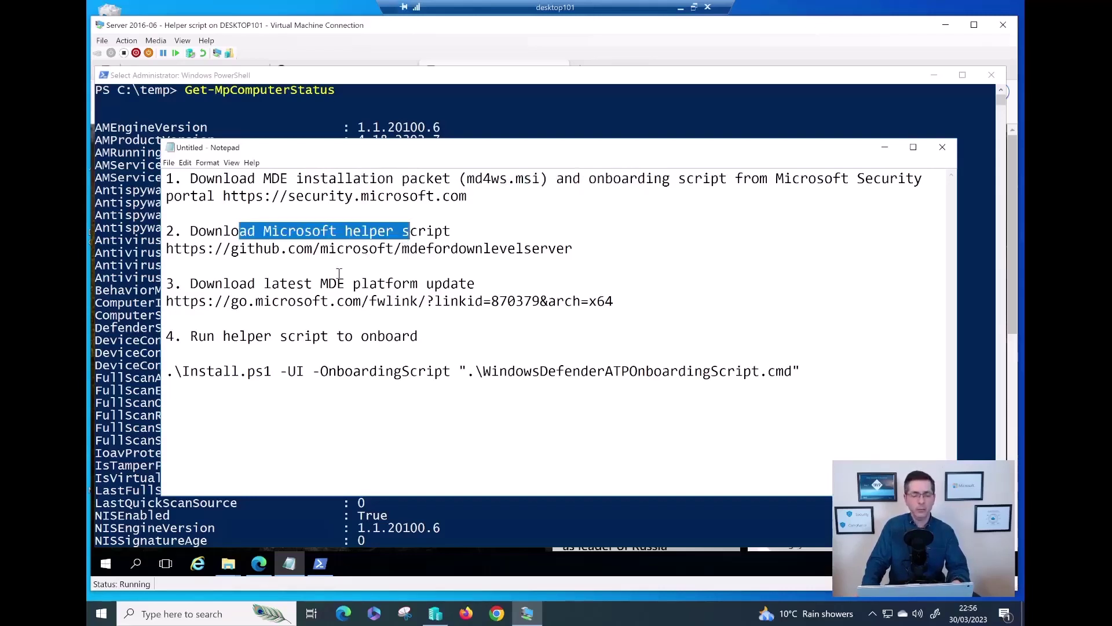
drag(281, 300, 412, 300)
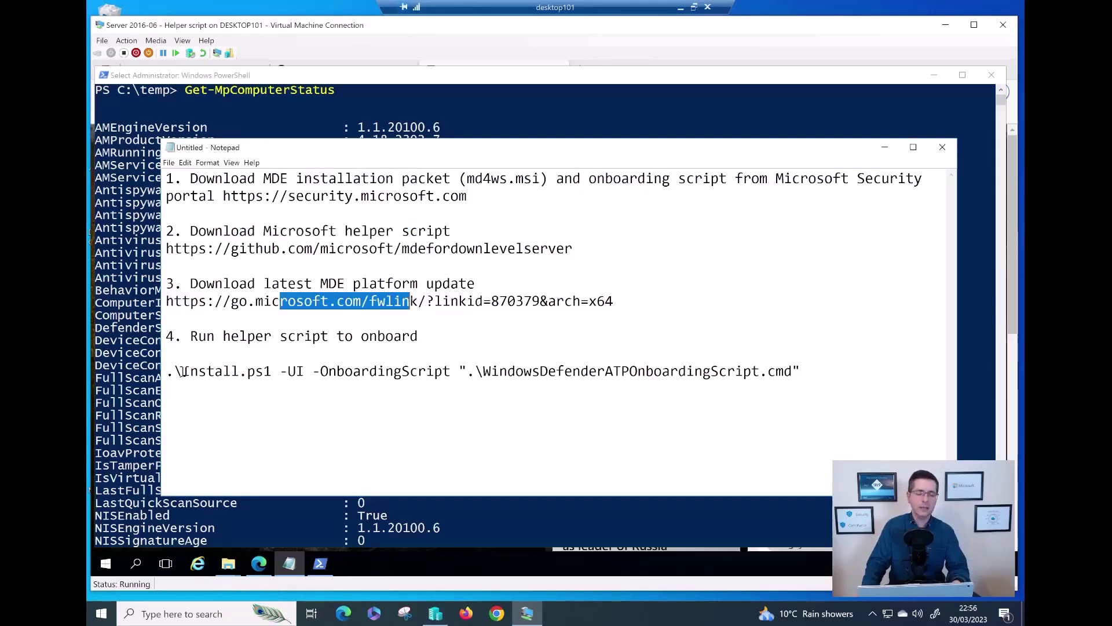
drag(173, 372, 785, 374)
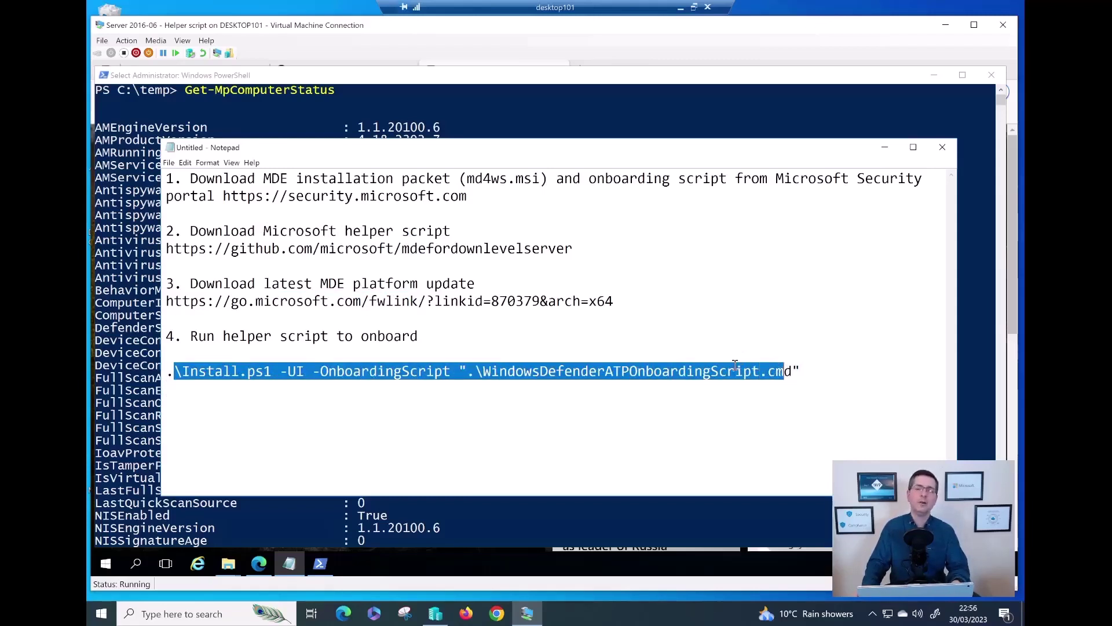